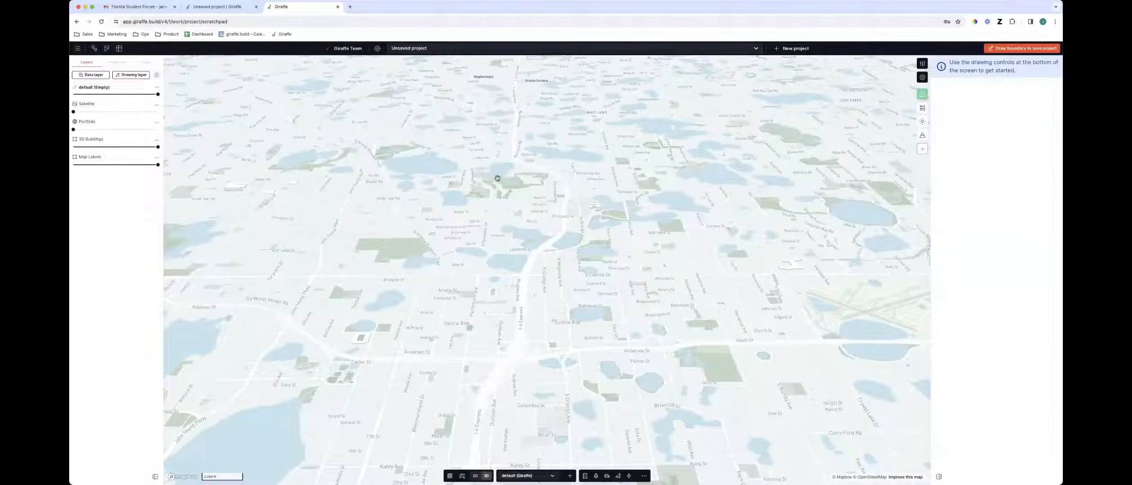
Raise the Portfolio layer's opacity to show the portfolio project markers on the map
drag(436, 307, 428, 277)
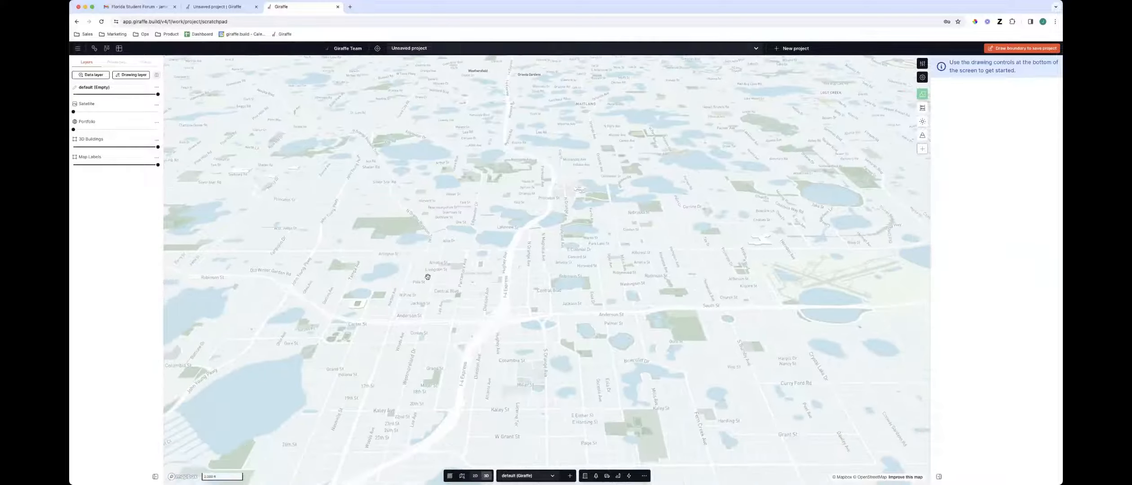
mouse_move(77, 131)
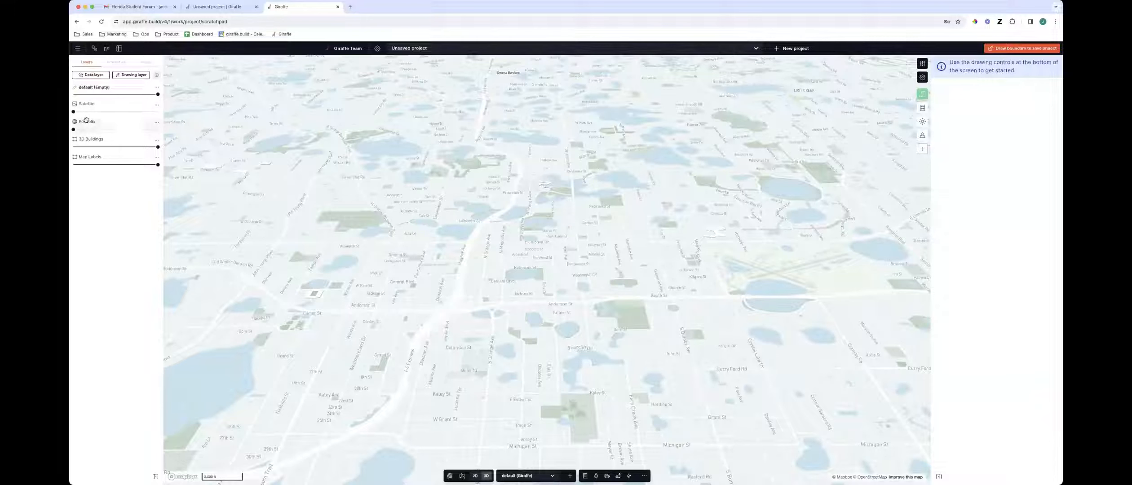
drag(74, 130, 190, 147)
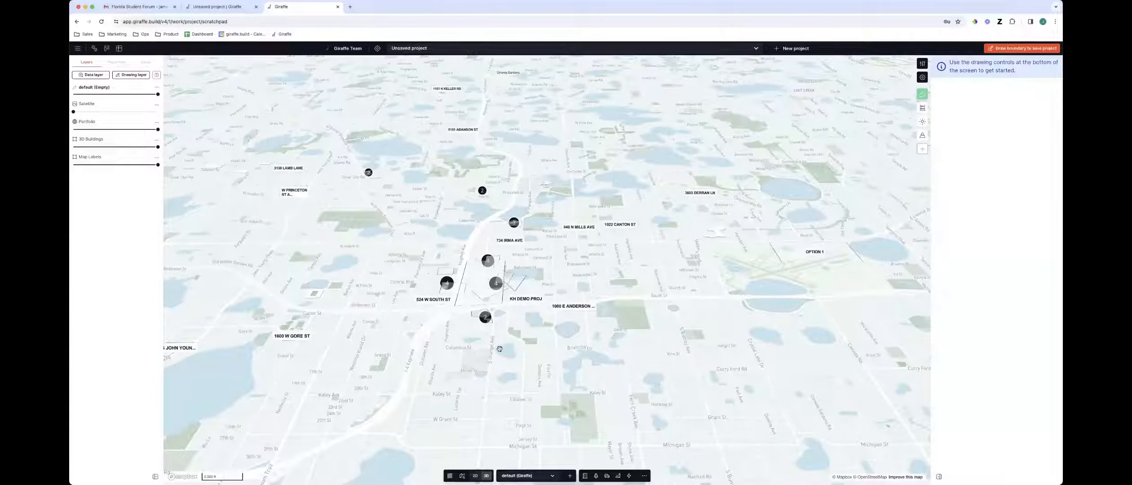
Zoom and pan across the map to examine the clusters of portfolio projects
scroll(528, 368, down, 3)
scroll(611, 346, down, 1)
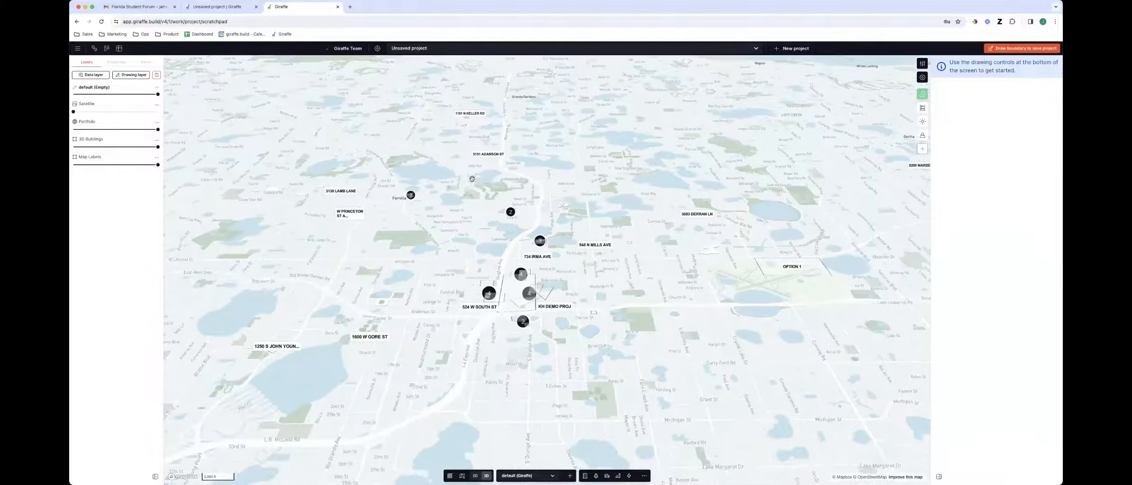
scroll(552, 331, down, 10)
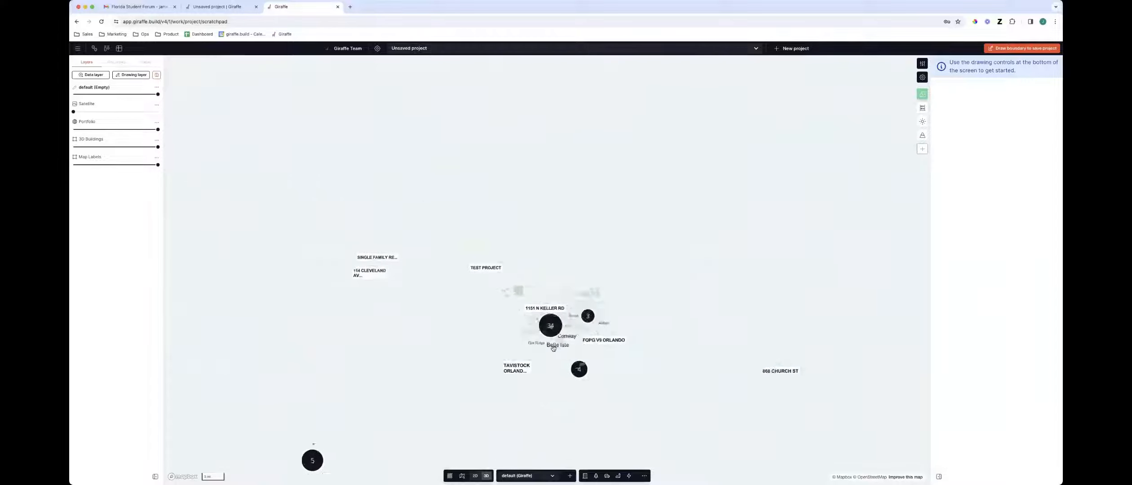
scroll(556, 379, down, 5)
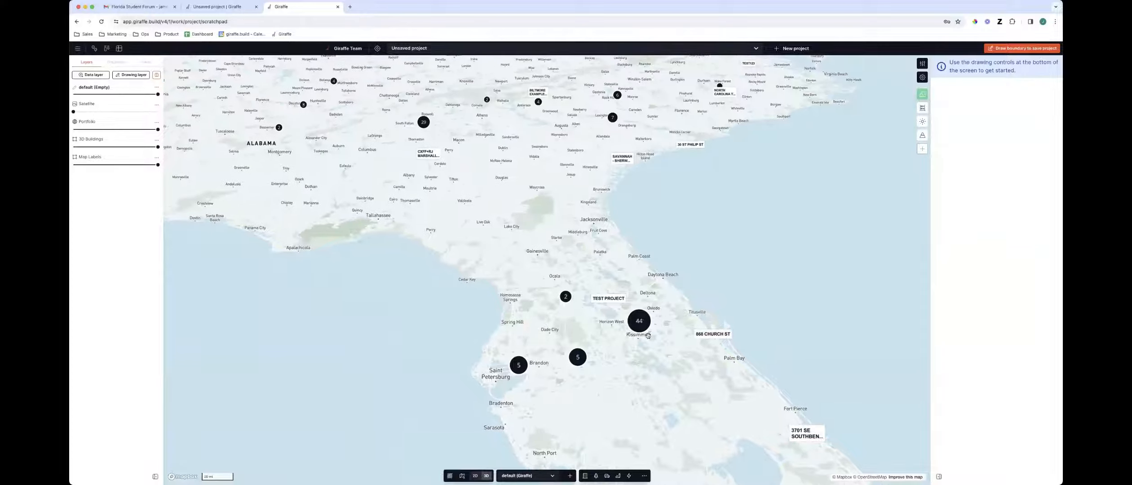
scroll(643, 309, up, 3)
click(629, 311)
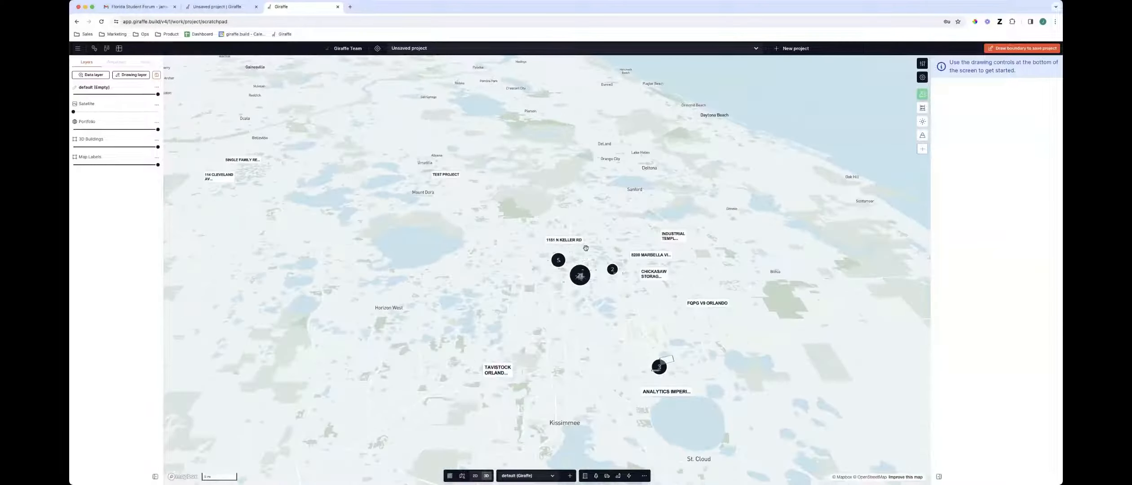
scroll(585, 261, up, 4)
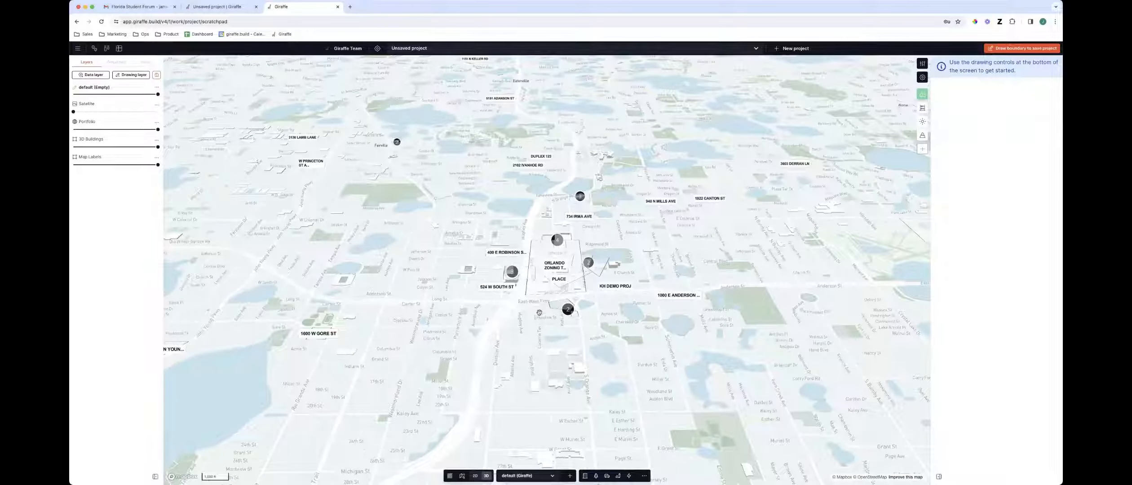
Switch to the staging tab, browse the project list, and open the Home workspace
click(223, 9)
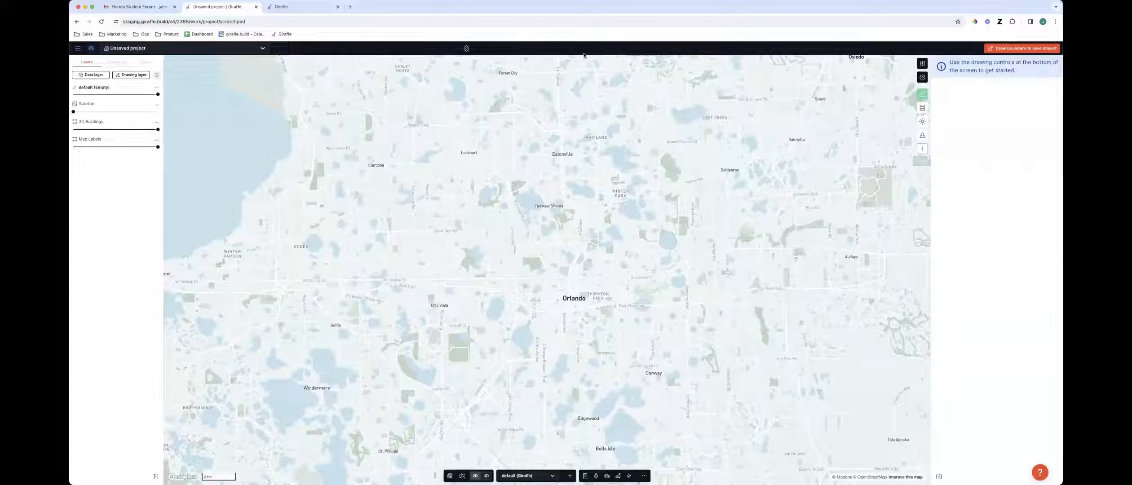
click(167, 49)
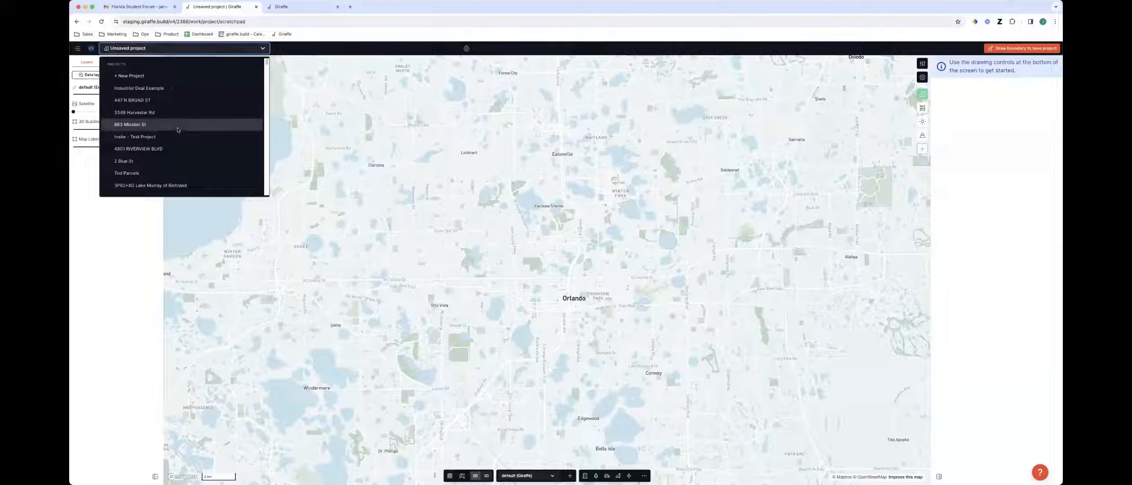
scroll(179, 130, down, 5)
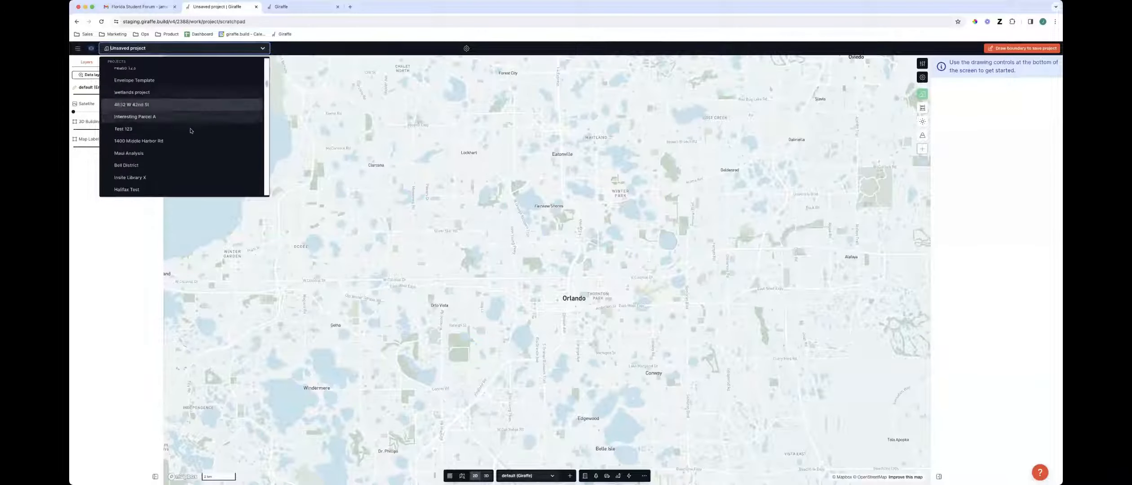
scroll(192, 132, down, 1)
drag(294, 74, 288, 73)
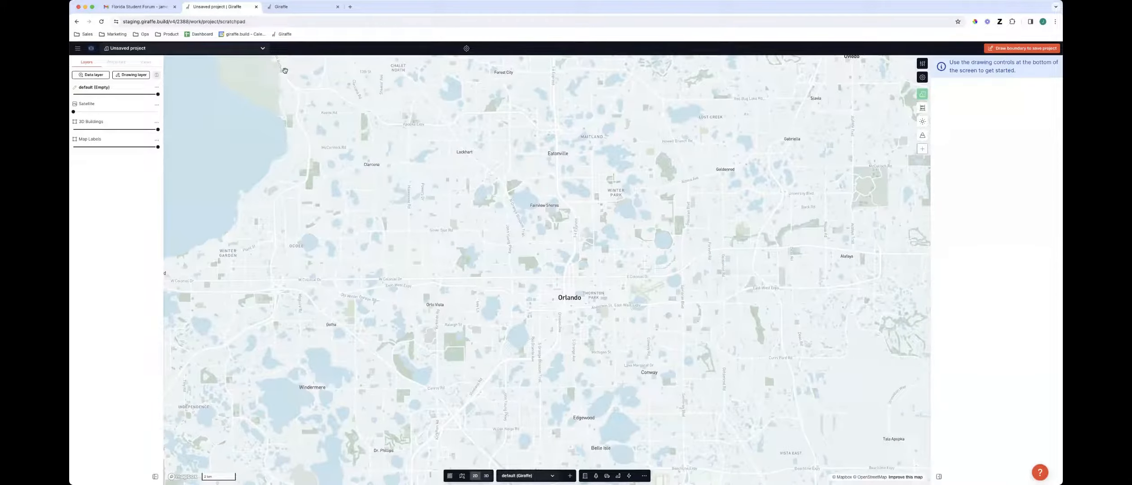
click(90, 49)
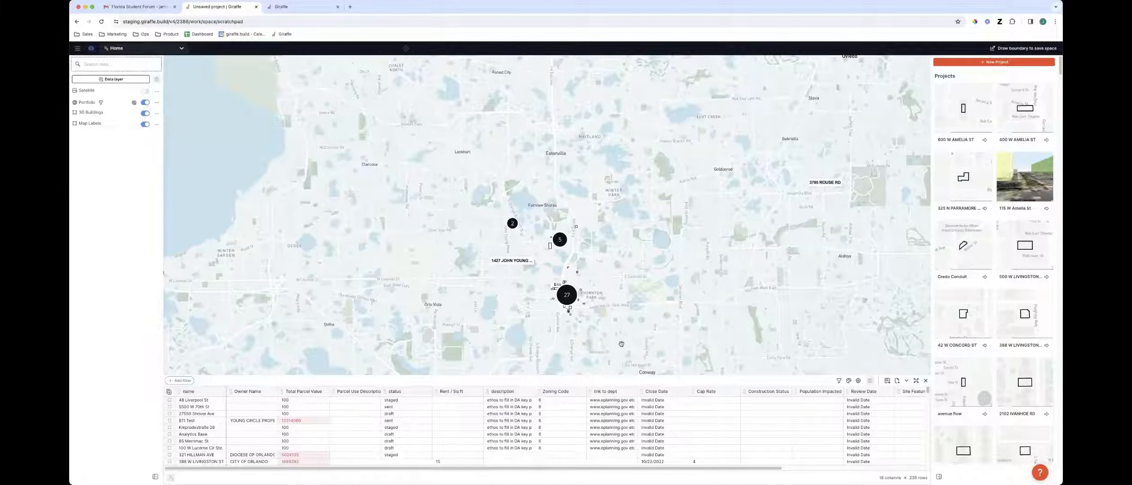
drag(577, 324, 602, 281)
scroll(554, 234, up, 2)
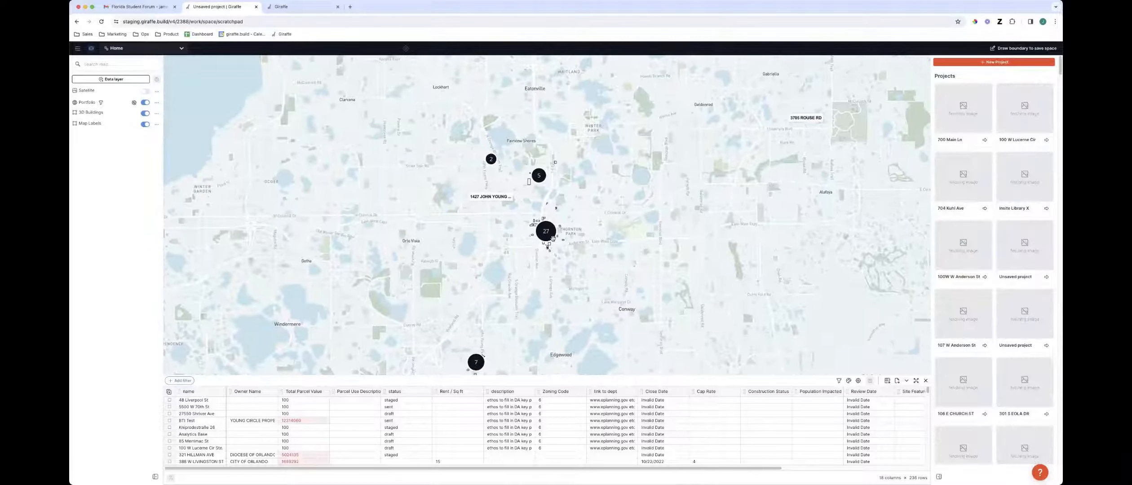
scroll(552, 247, up, 2)
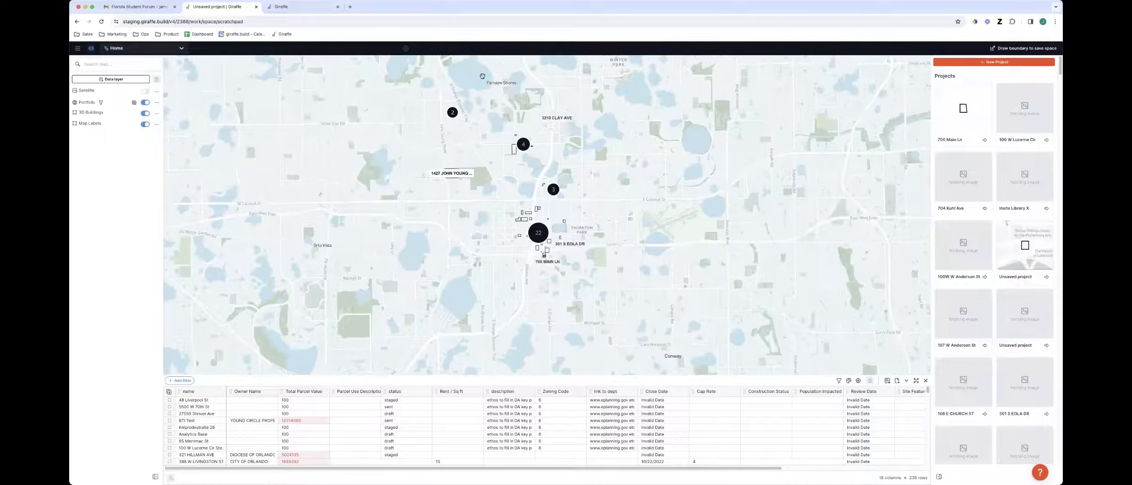
scroll(552, 247, up, 3)
drag(497, 187, 522, 246)
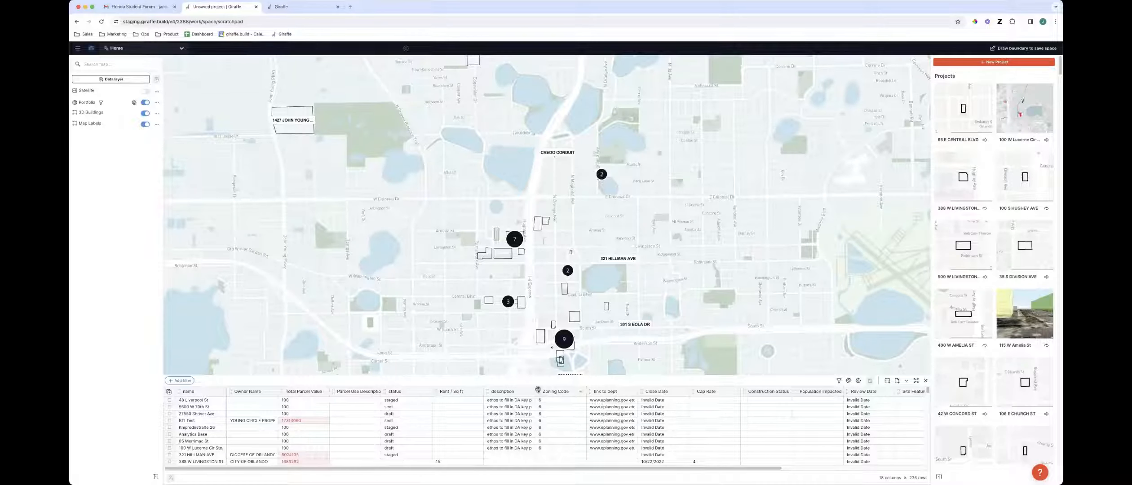
drag(524, 305, 609, 219)
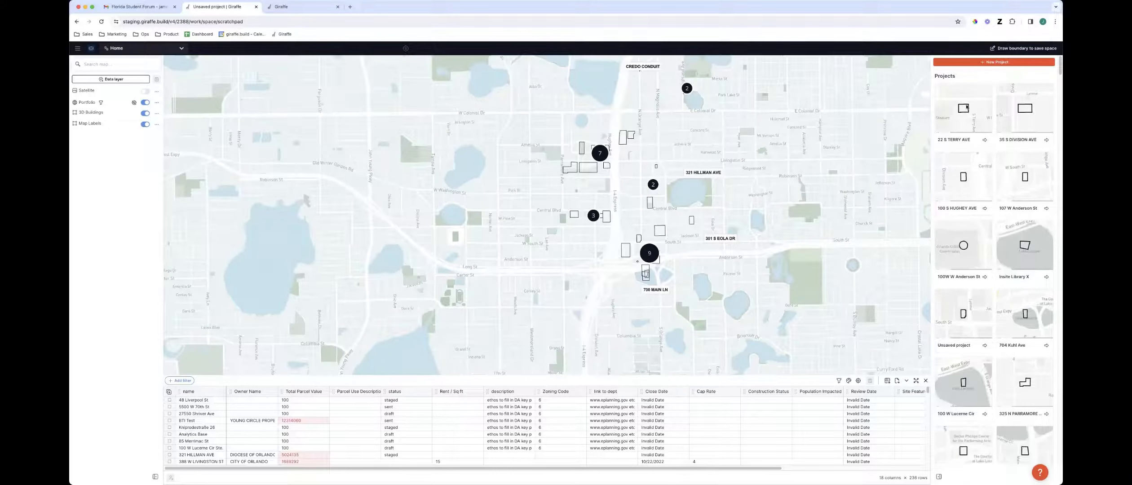
click(967, 111)
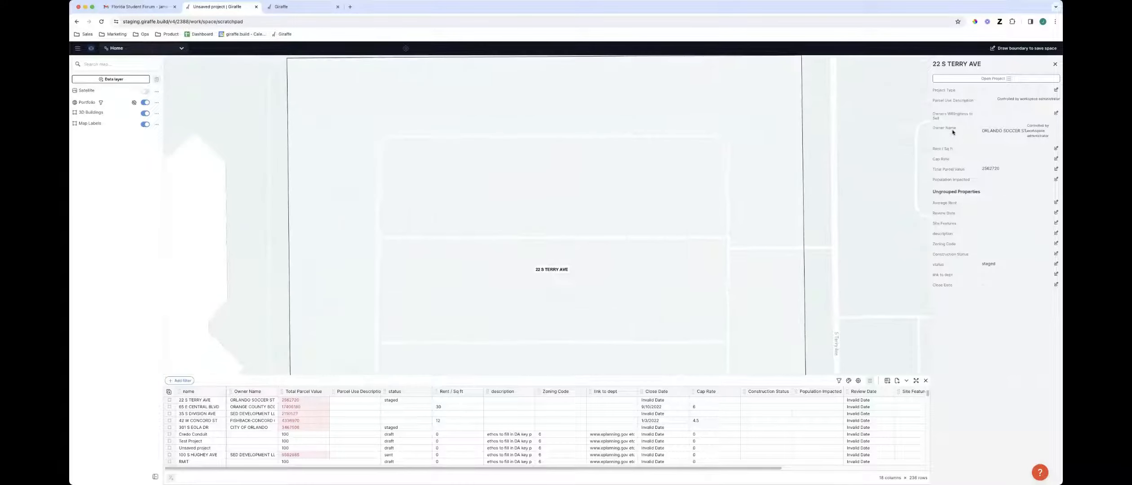
scroll(842, 266, down, 8)
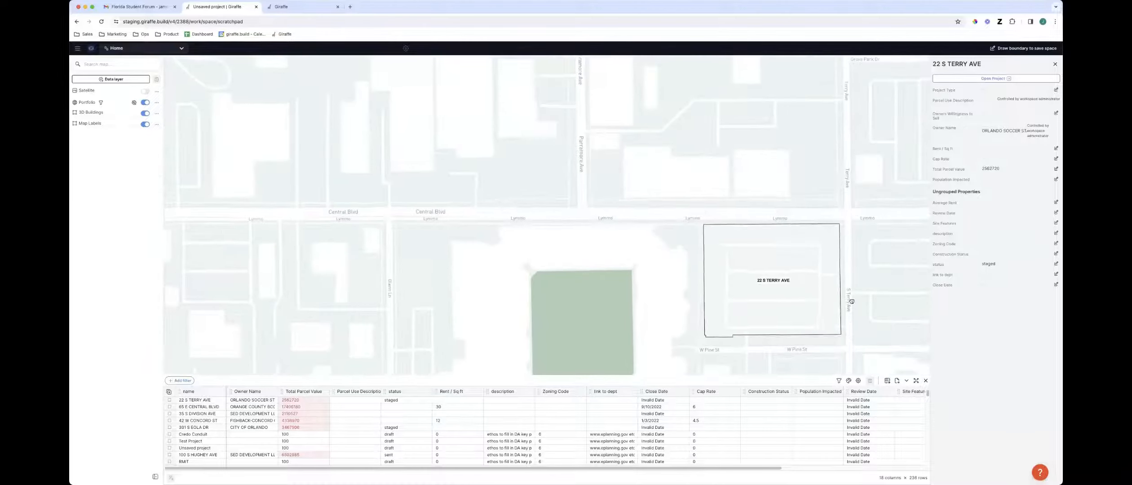
drag(849, 307, 687, 265)
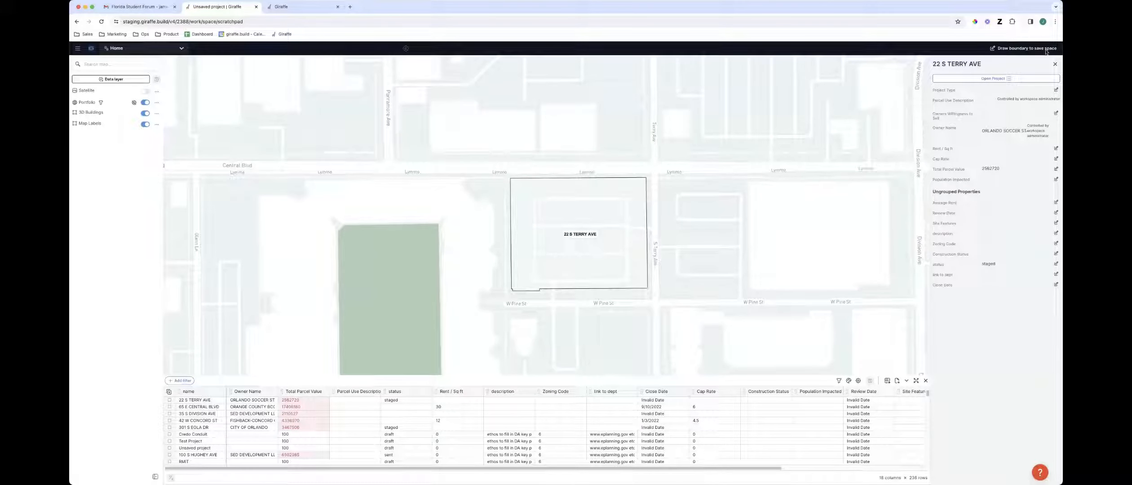
click(1055, 63)
scroll(974, 227, down, 2)
scroll(975, 227, up, 2)
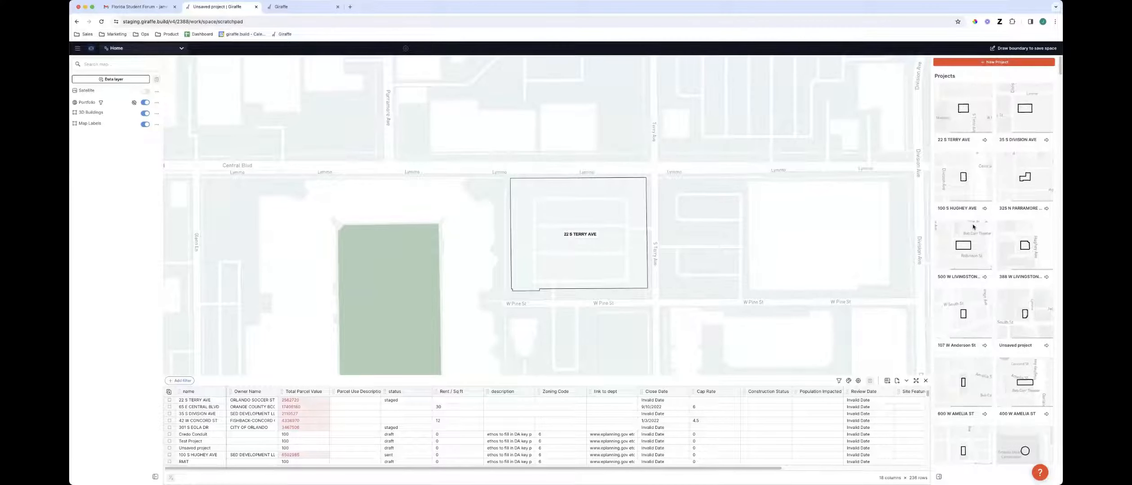
scroll(701, 209, down, 10)
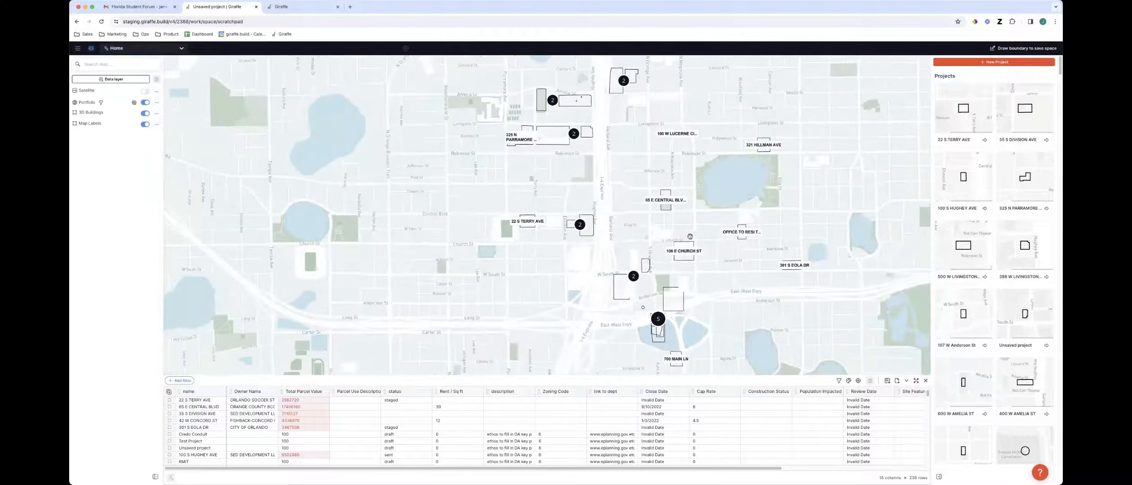
drag(690, 236, 685, 236)
scroll(733, 234, down, 2)
scroll(1006, 270, down, 3)
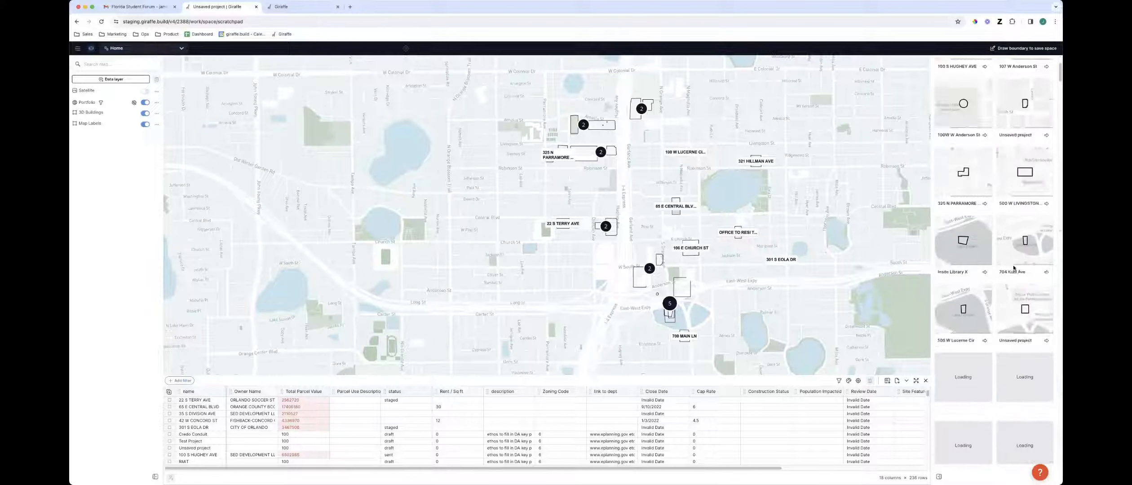
scroll(1015, 268, down, 3)
scroll(1020, 216, down, 3)
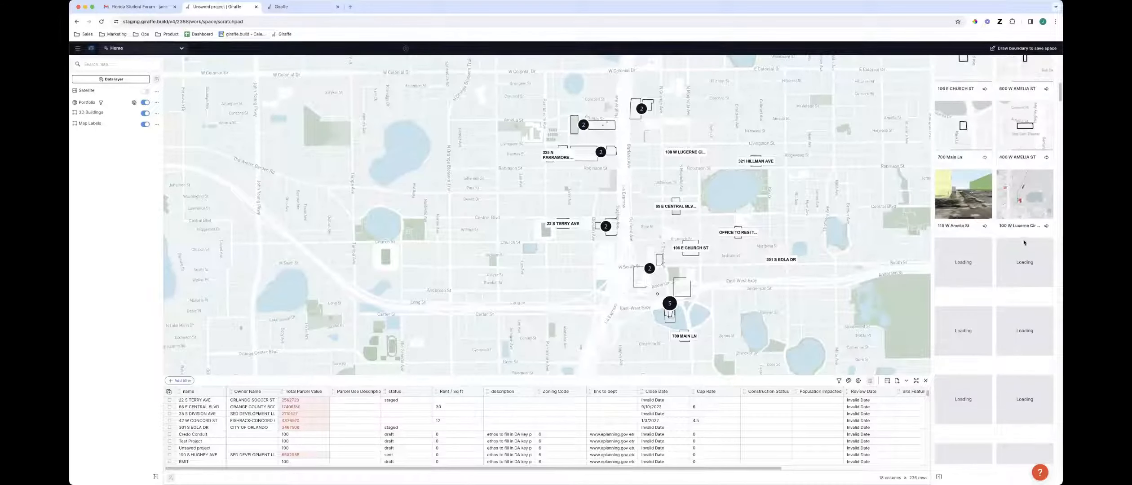
click(970, 186)
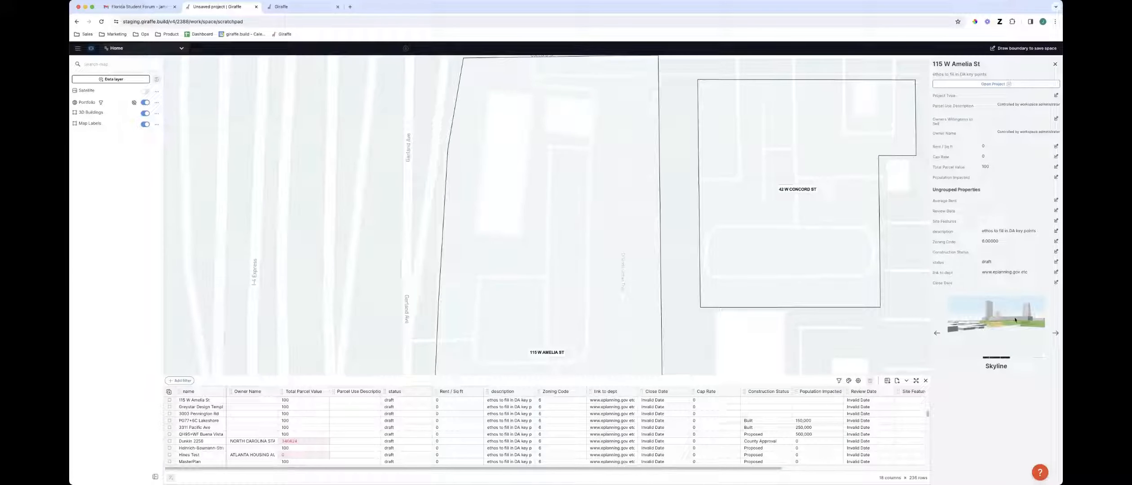
click(1056, 333)
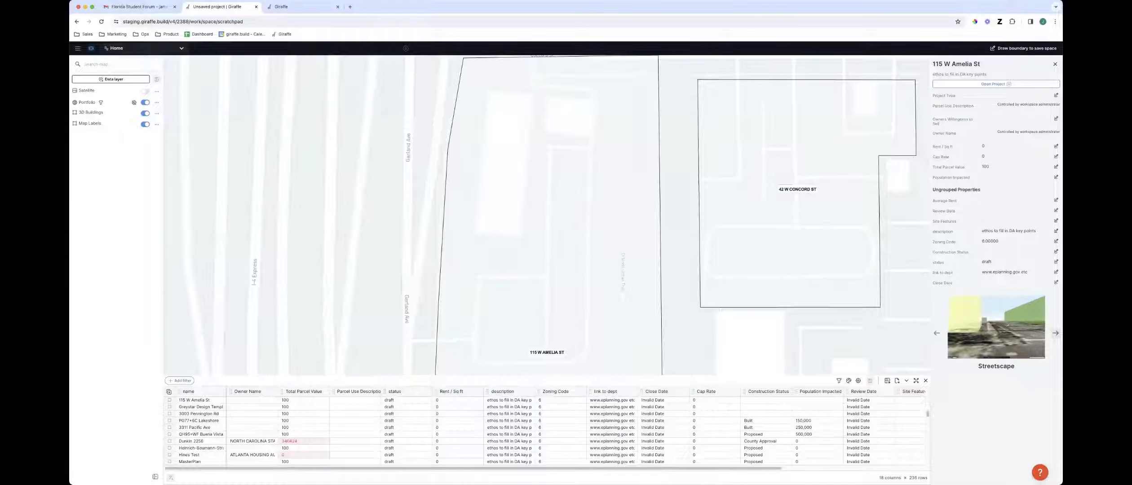
click(1056, 334)
scroll(894, 332, down, 10)
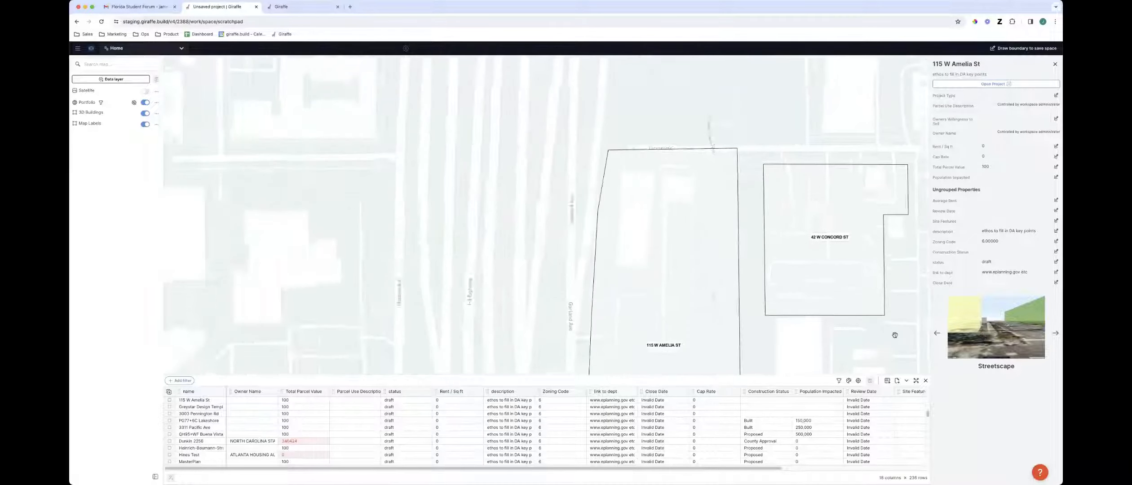
drag(894, 332, 707, 292)
scroll(709, 299, down, 10)
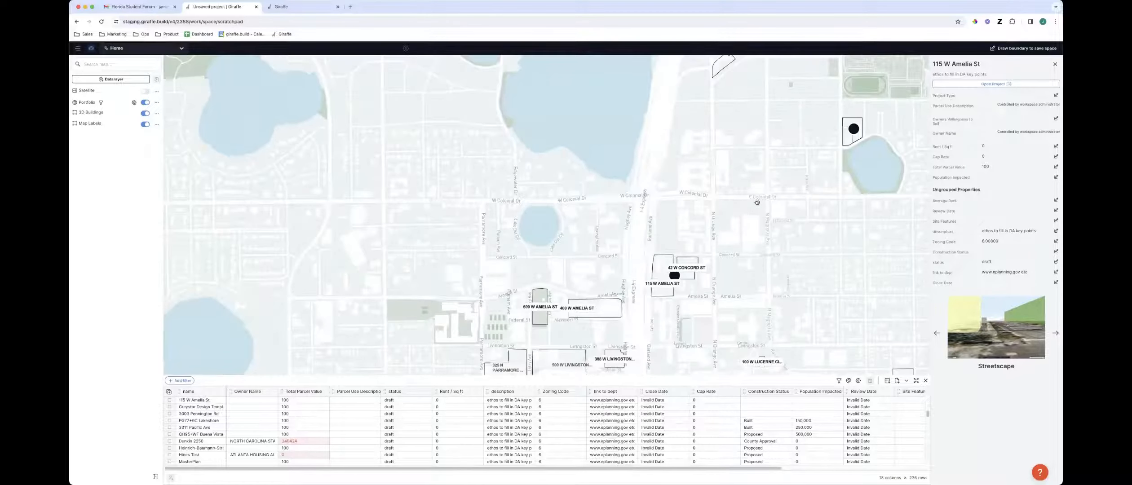
drag(856, 329, 856, 267)
scroll(776, 242, down, 3)
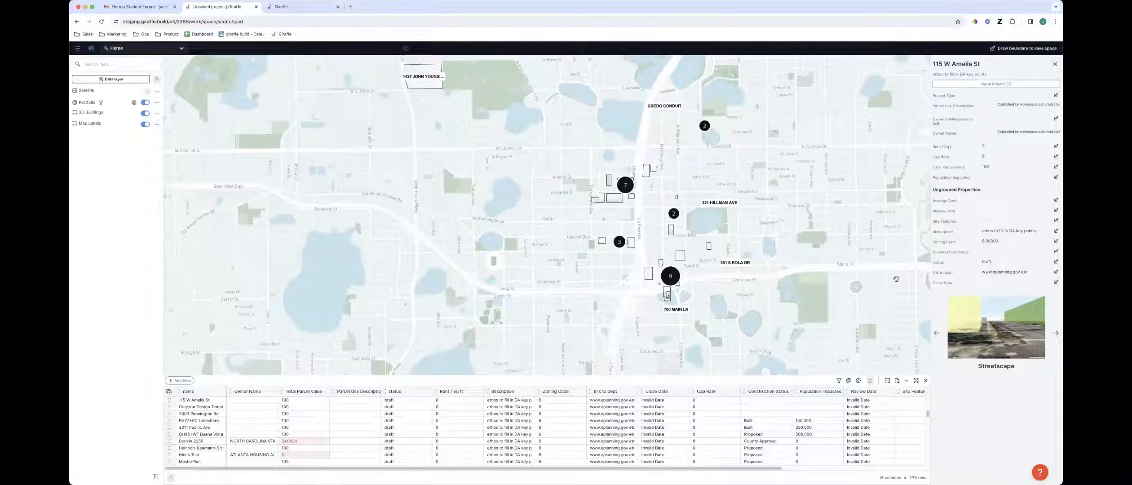
click(1056, 64)
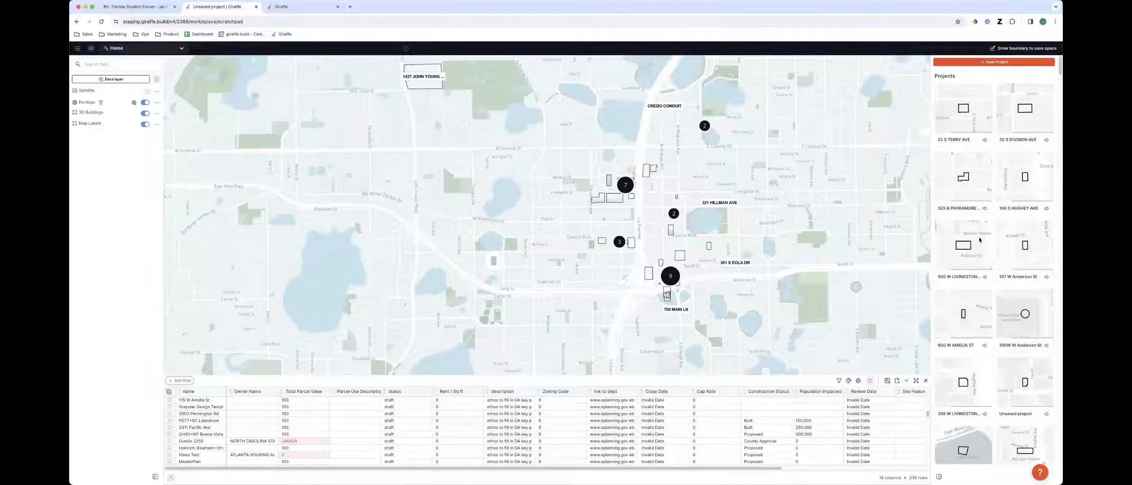
Add a table filter so only projects whose status is staged are shown
drag(790, 278, 702, 293)
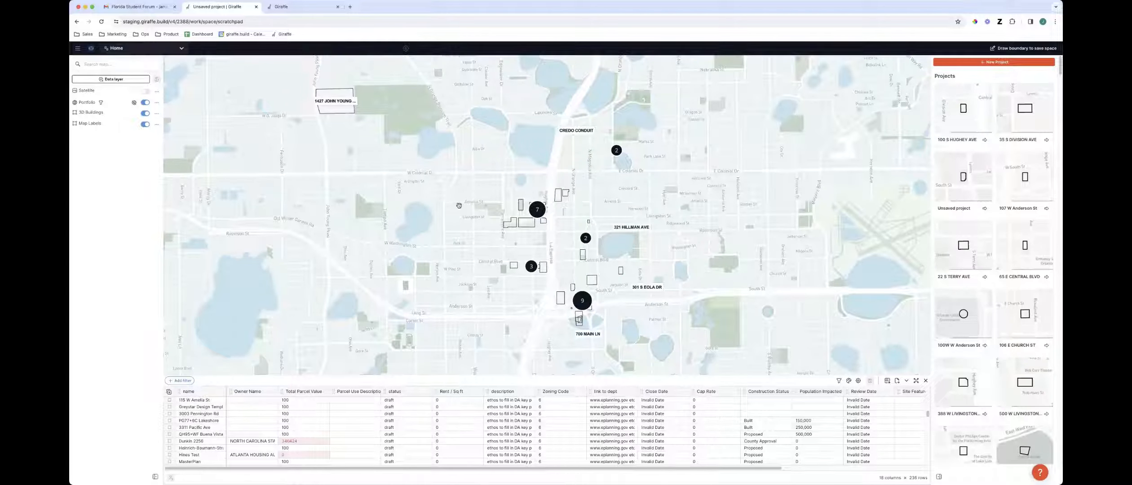
click(179, 381)
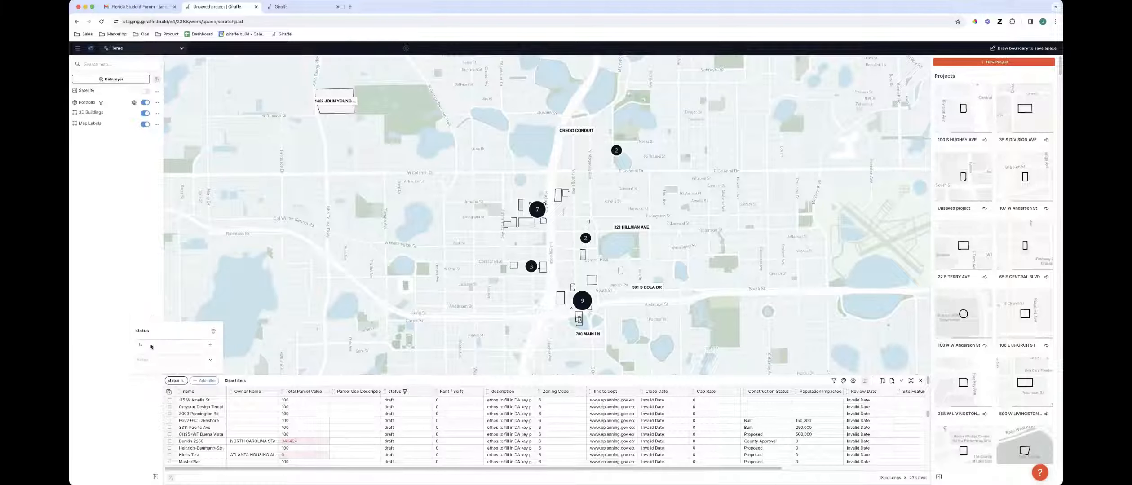
click(153, 363)
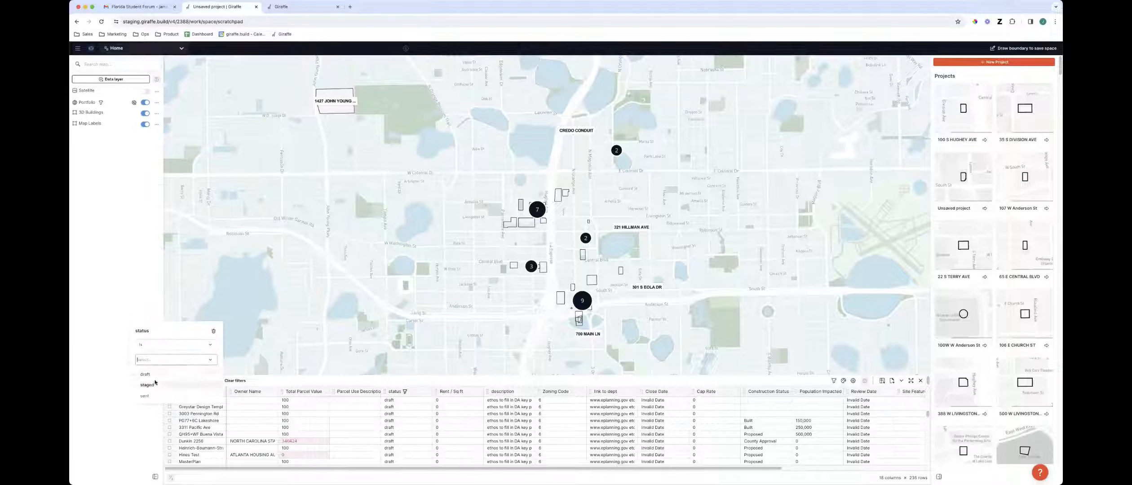
click(155, 375)
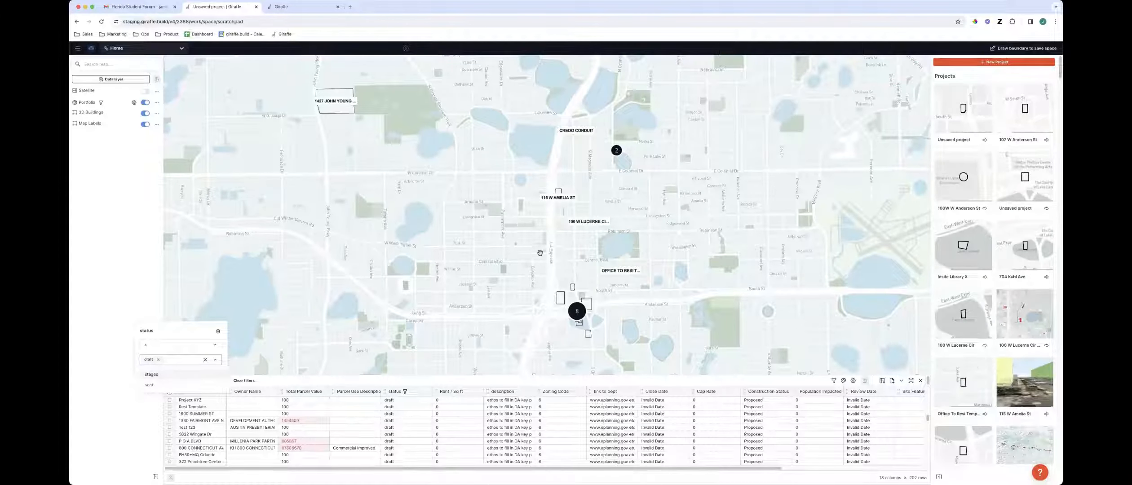
click(159, 360)
click(157, 386)
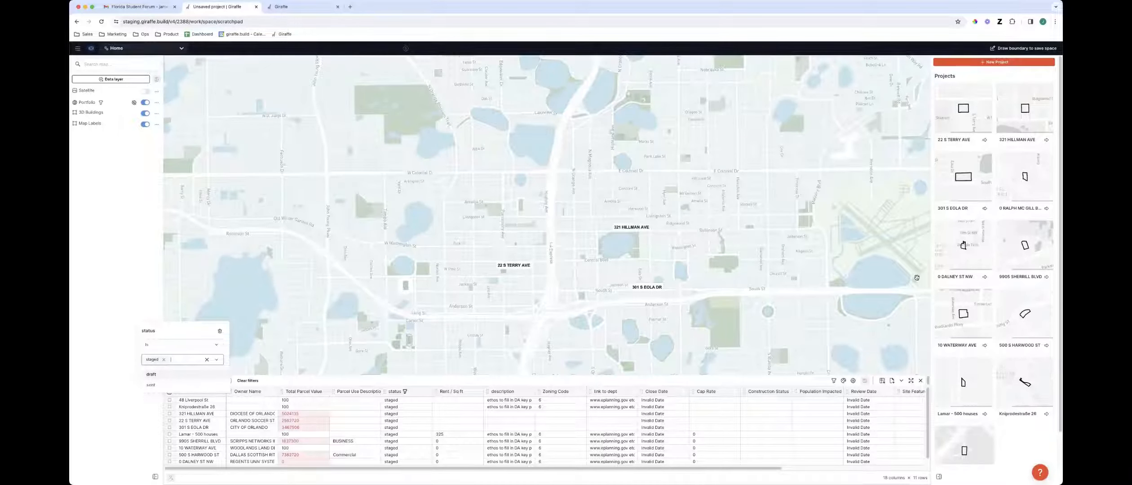
Remove the staged status filter from the project table
click(163, 360)
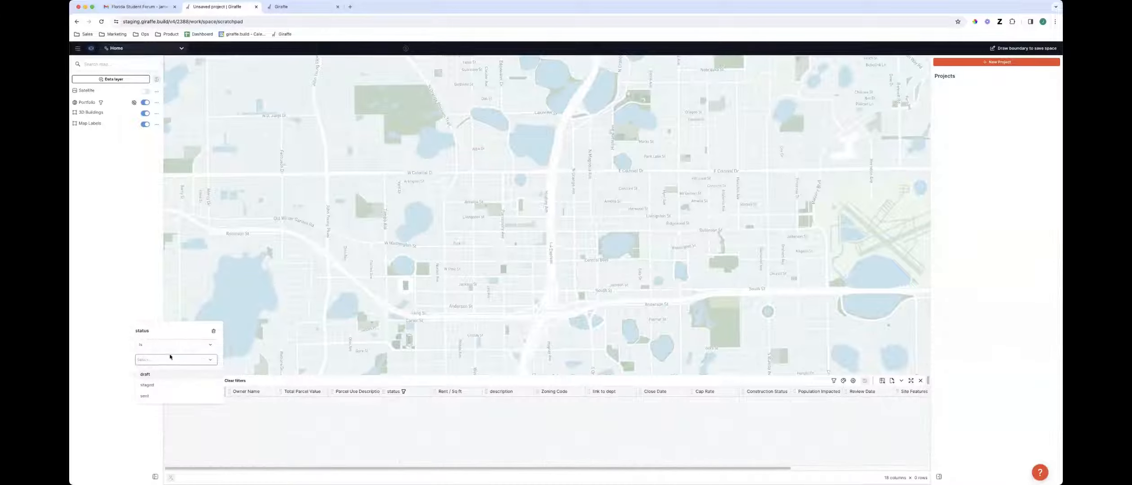
click(214, 331)
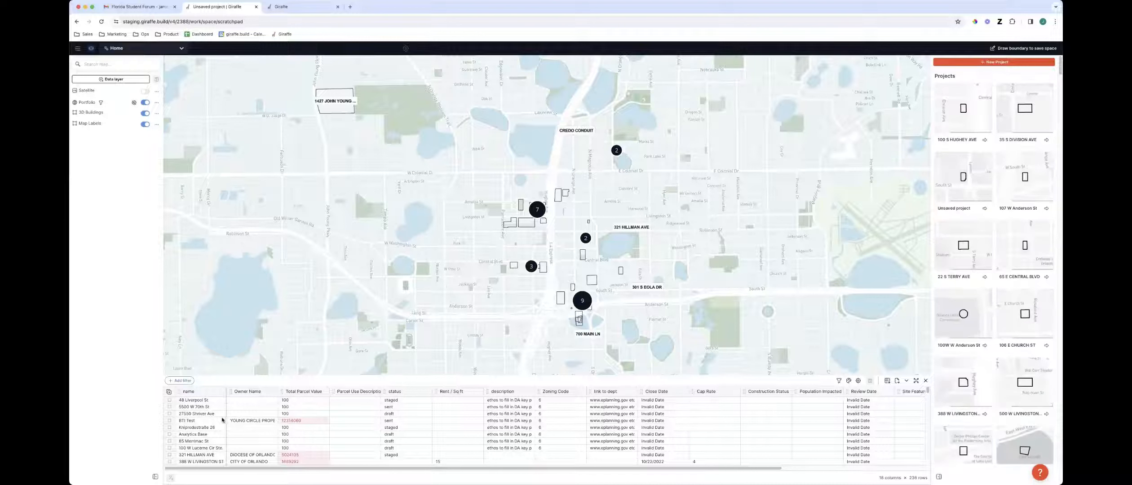
Select the first four projects in the table, open the bulk share dialog for them, close it and clear the selection
drag(169, 401, 169, 419)
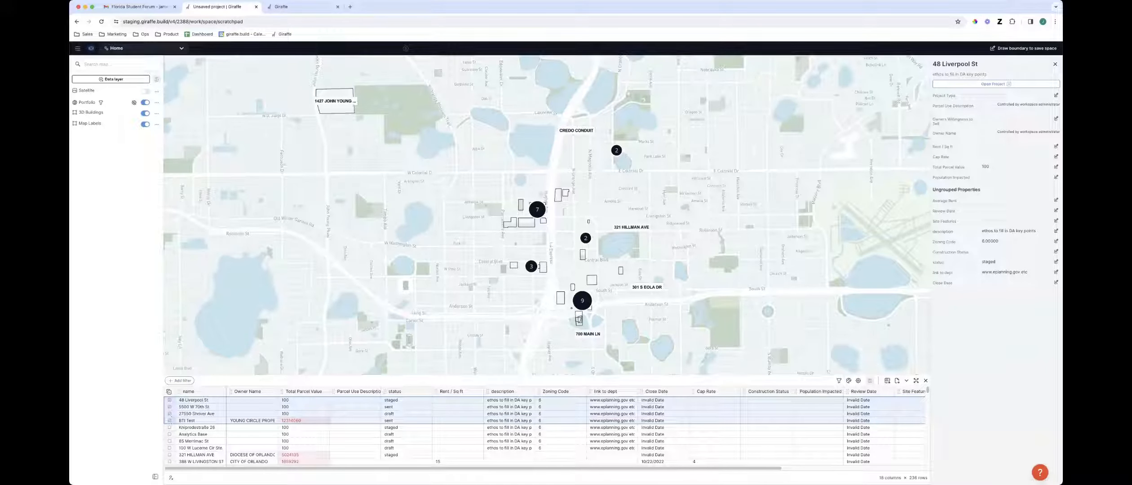
click(171, 477)
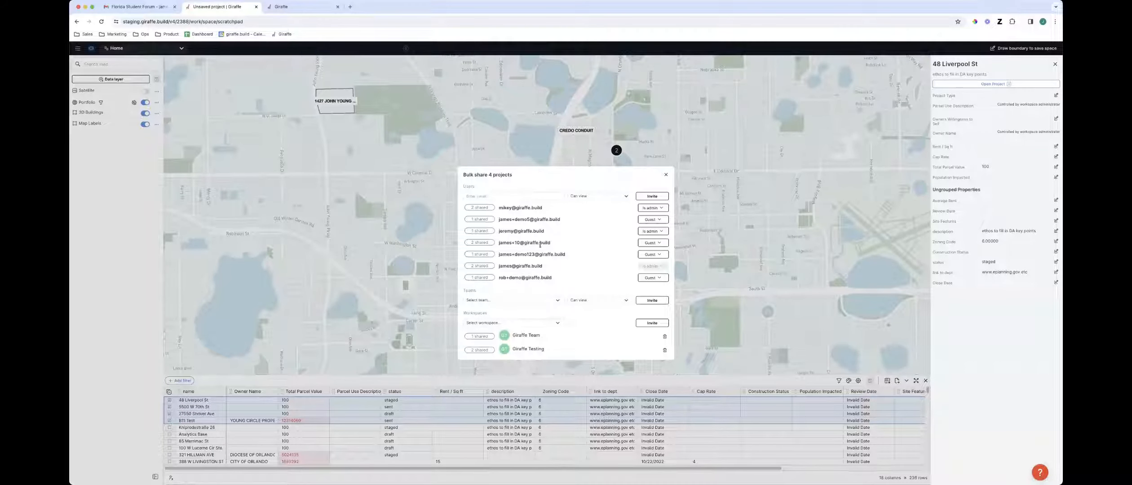
click(666, 175)
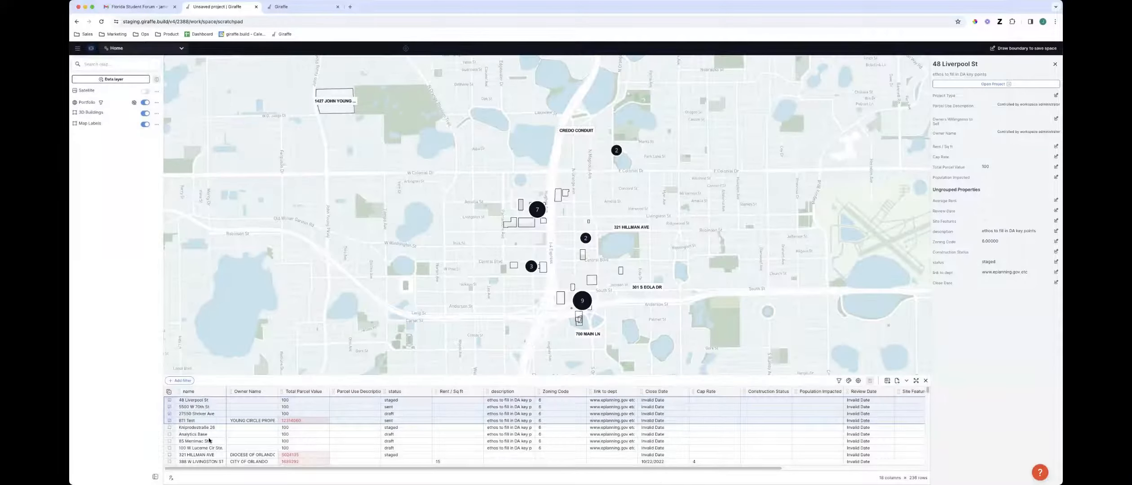
click(254, 434)
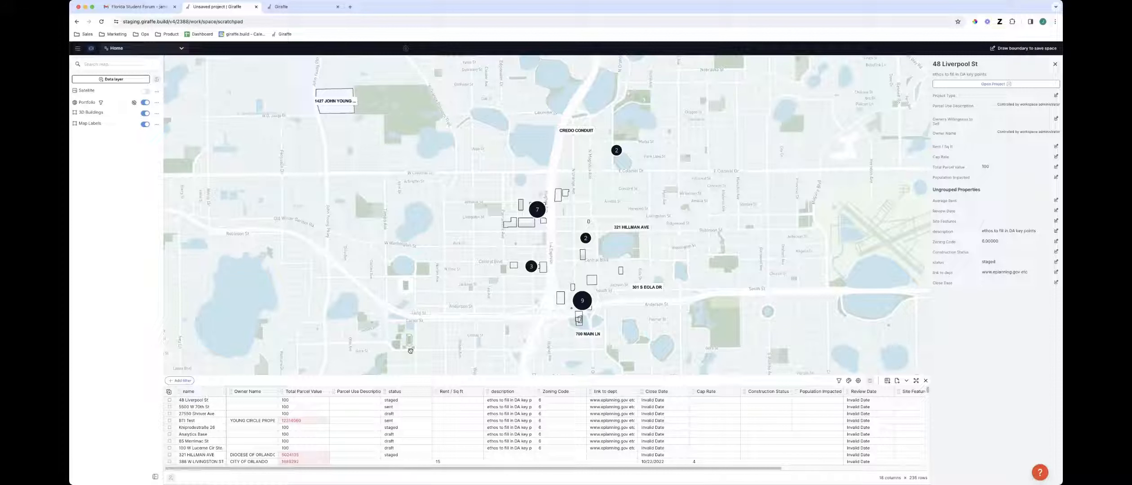
drag(671, 323, 651, 336)
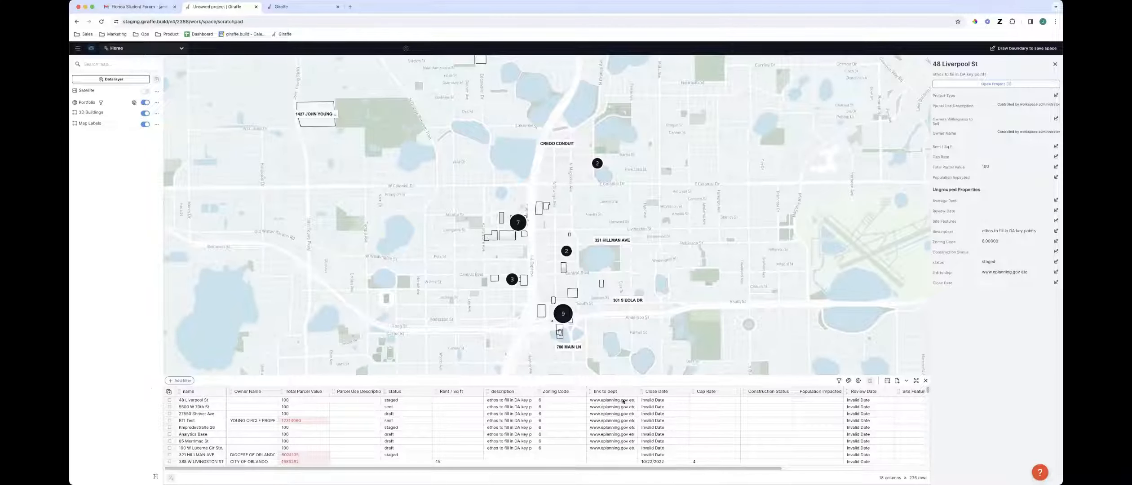
drag(617, 327, 638, 311)
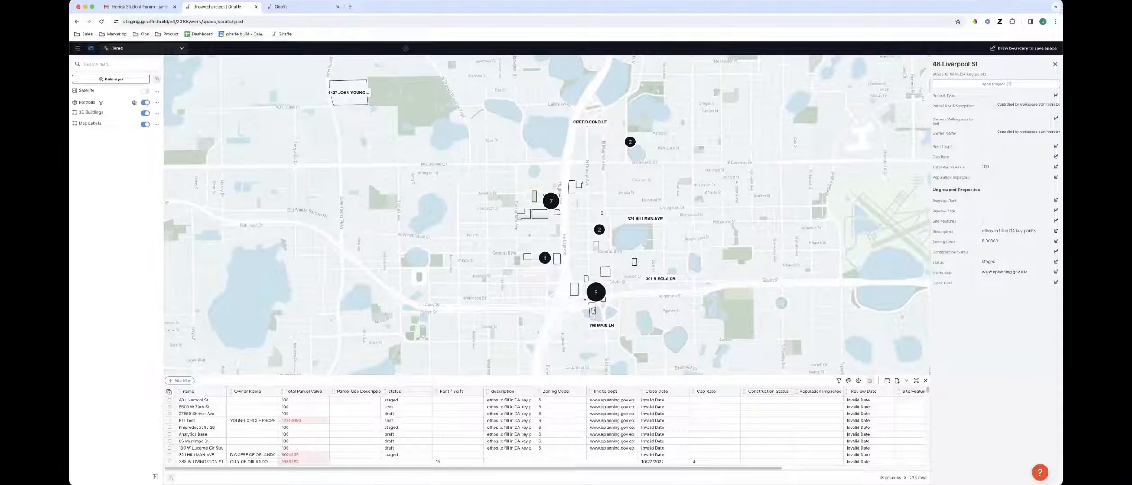
click(1056, 62)
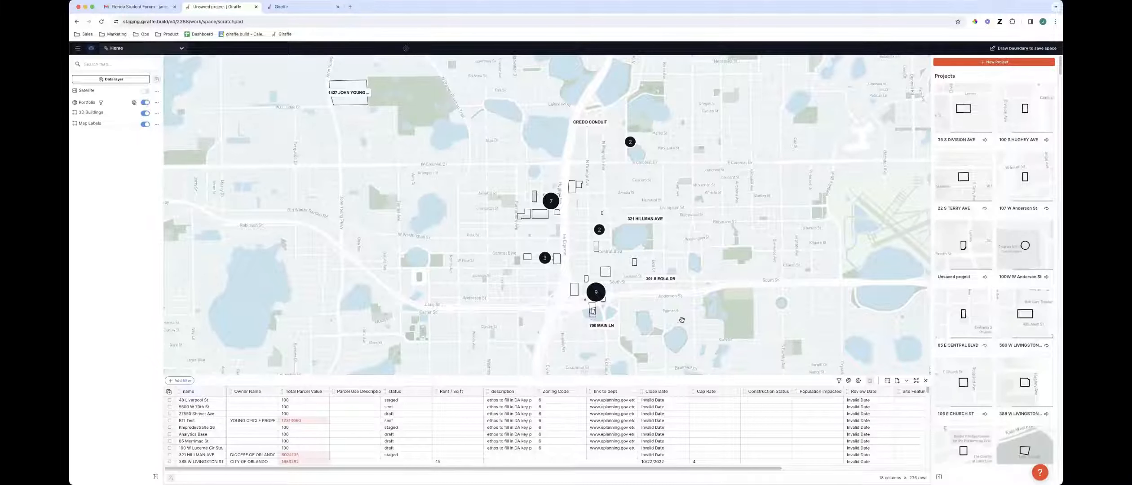
Open the portfolio lens style and color the geometry fill by status
drag(676, 314, 665, 330)
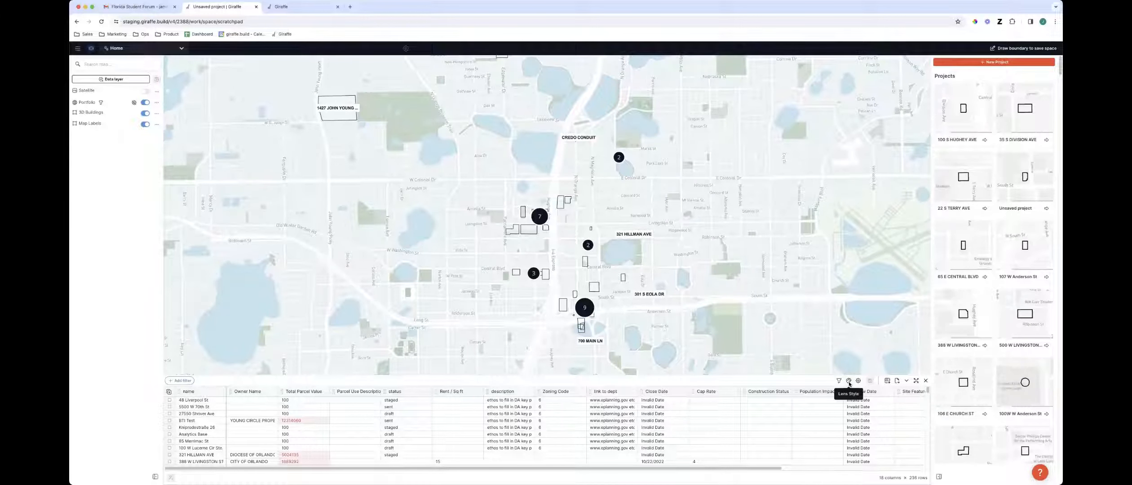
click(849, 382)
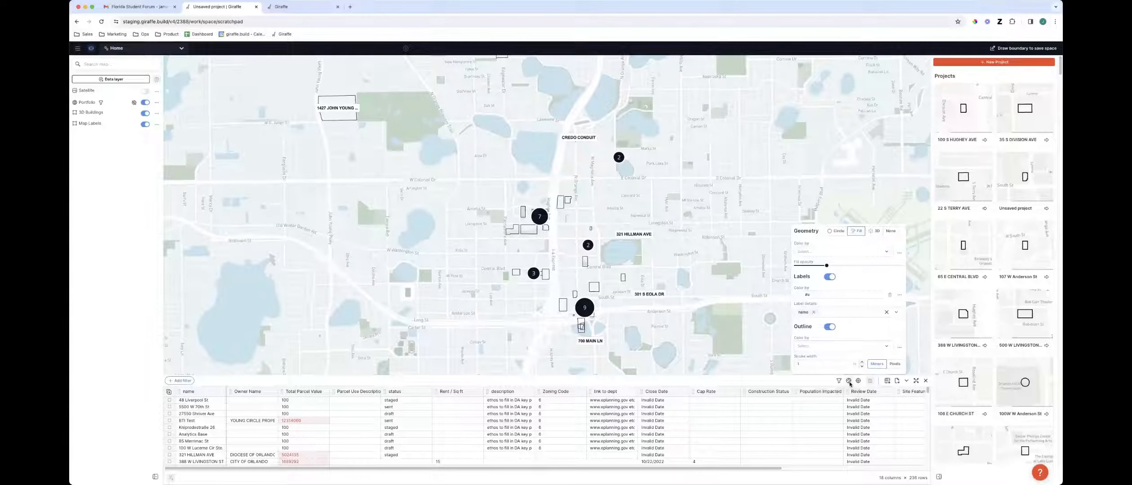
click(827, 251)
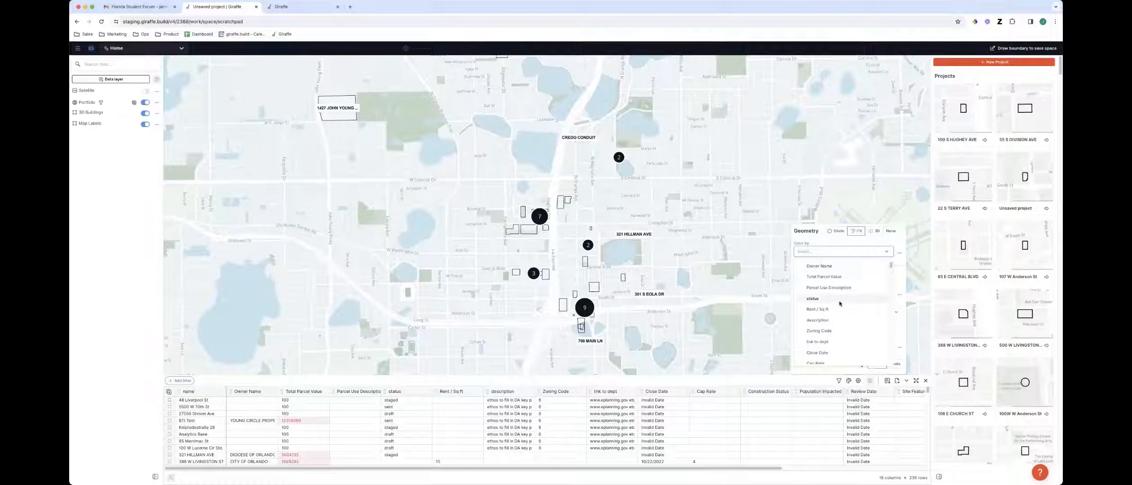
click(813, 299)
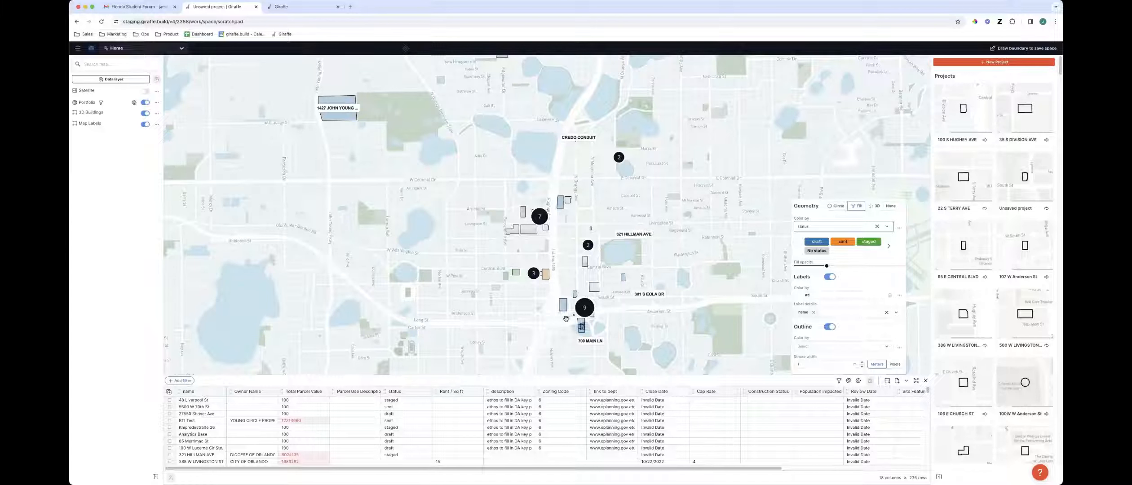
mouse_move(732, 329)
mouse_down()
mouse_move(648, 314)
mouse_move(715, 324)
mouse_up()
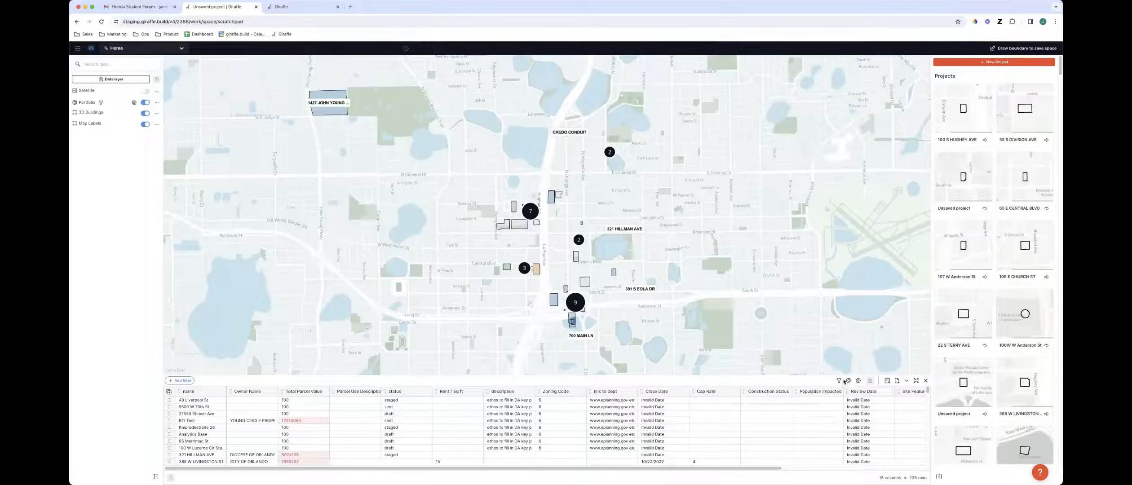
Add status and Rent / Sq ft to the portfolio's label values
click(849, 381)
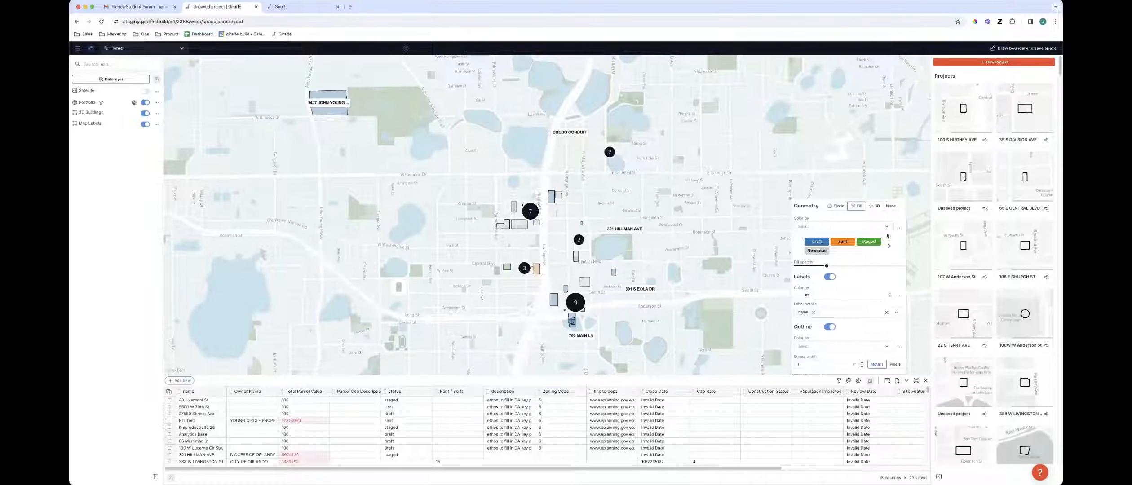
click(826, 314)
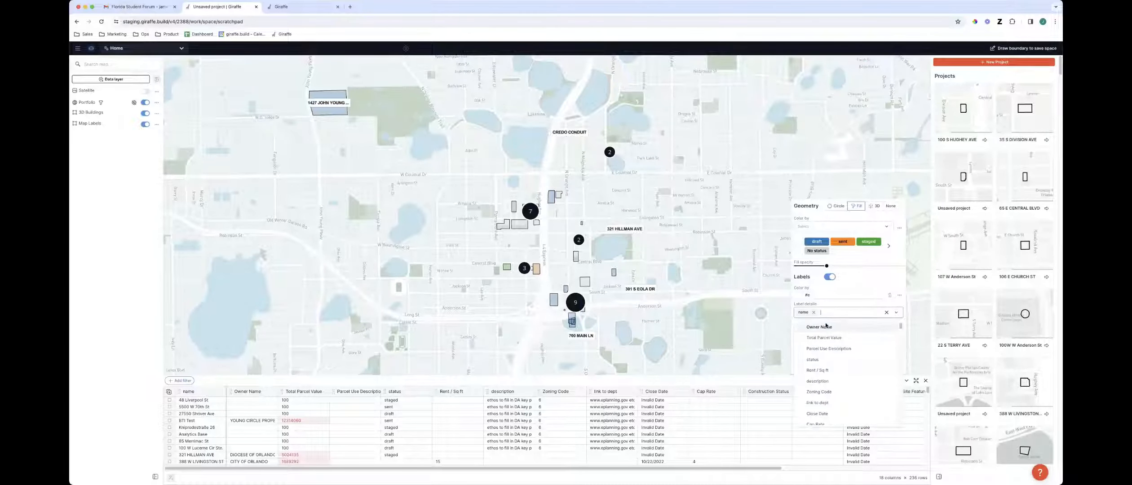
click(840, 360)
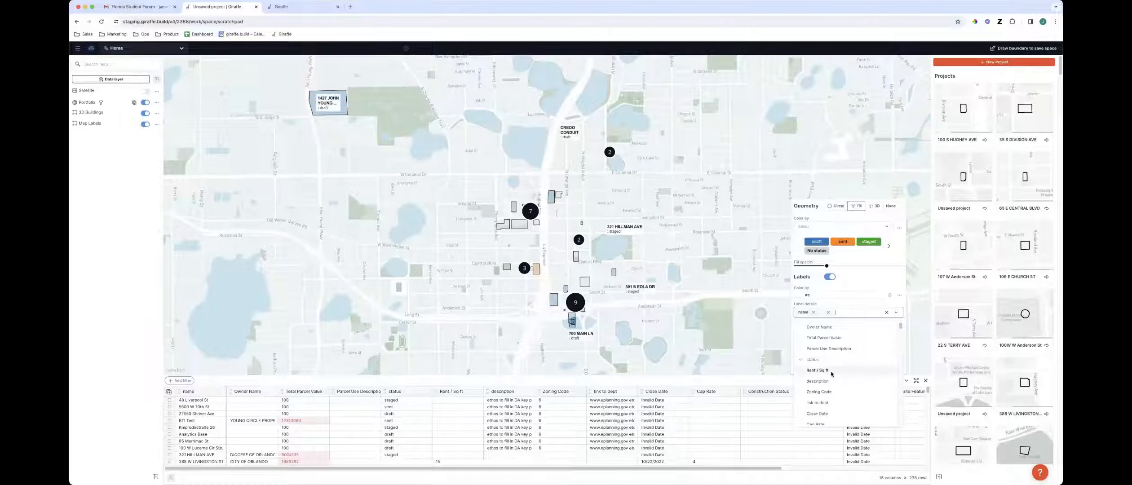
click(831, 371)
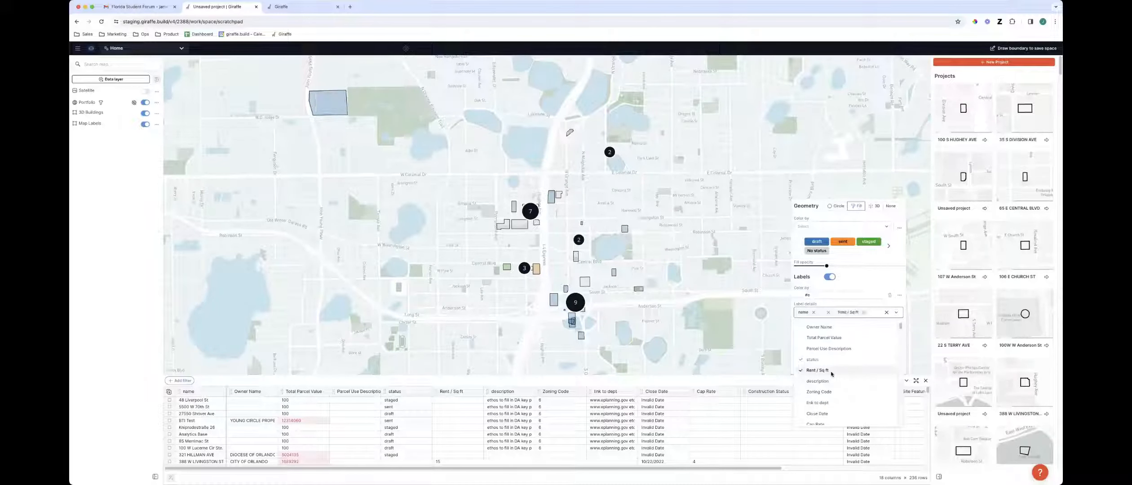
click(641, 330)
Tilt the map into 3D, select the unsaved project beside the lake near East-West Expy, and open it
scroll(579, 318, up, 5)
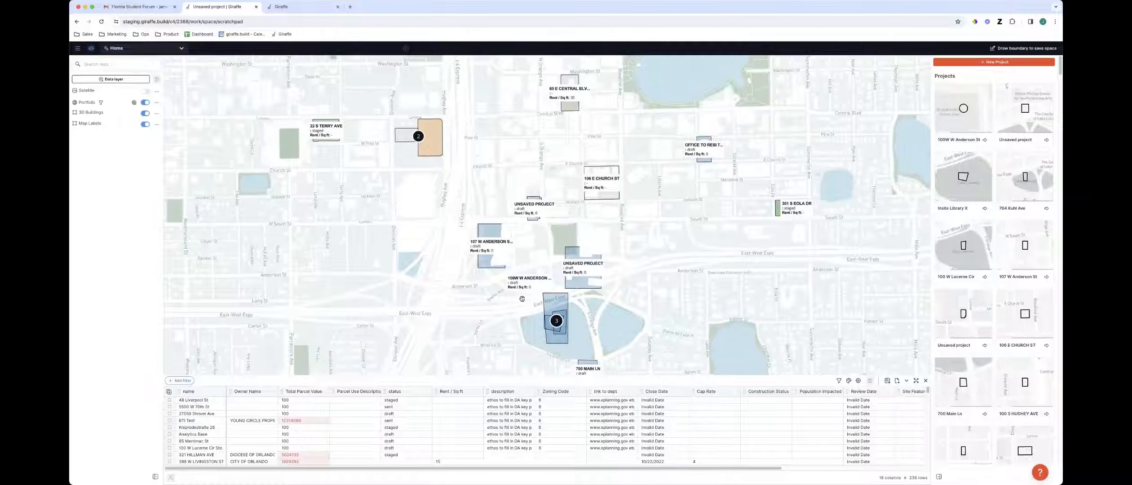
drag(670, 215, 711, 330)
drag(491, 166, 573, 257)
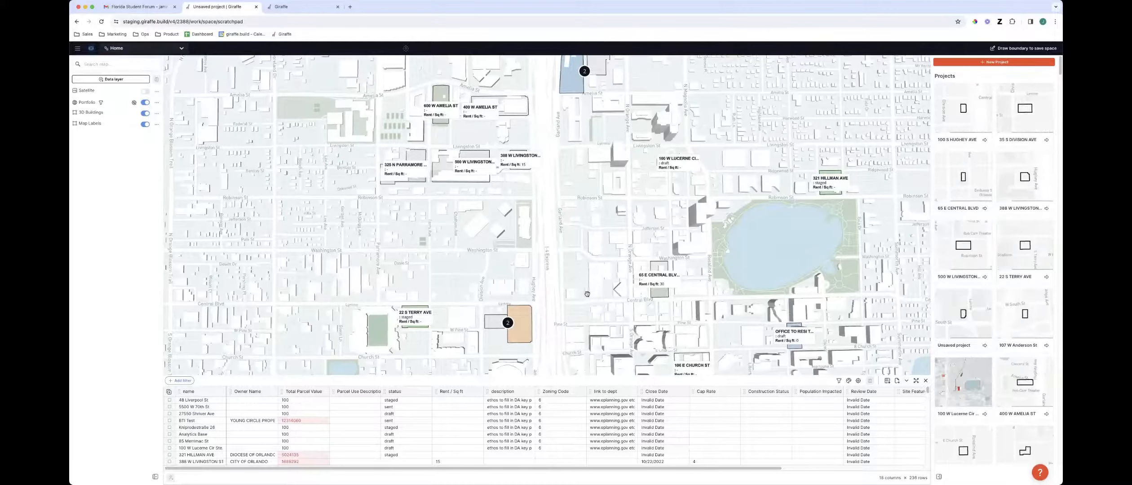
key(space)
right_drag(599, 290, 591, 258)
drag(591, 258, 587, 248)
click(568, 240)
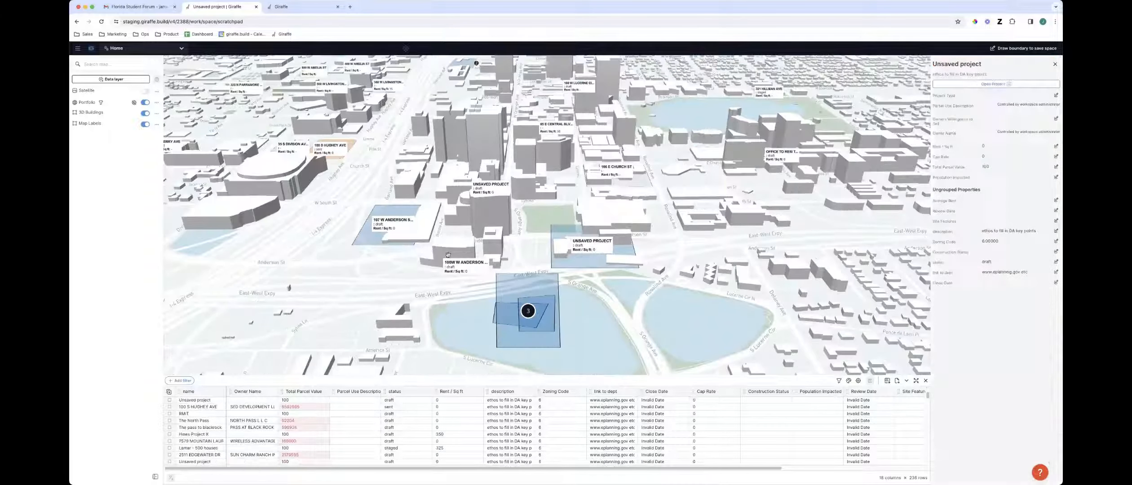
click(994, 83)
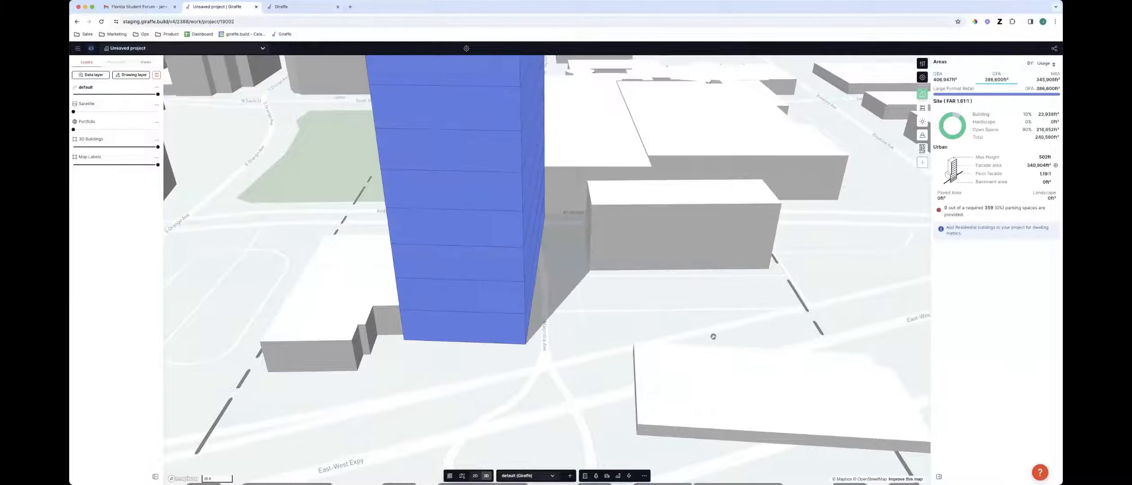
Return from the opened project to the Home workspace
scroll(713, 336, down, 5)
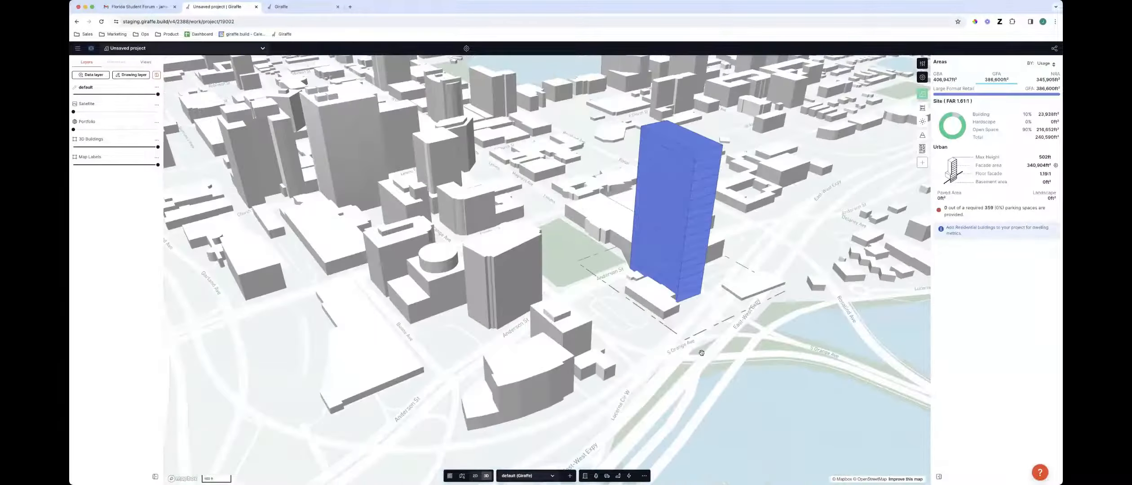
right_drag(701, 353, 654, 355)
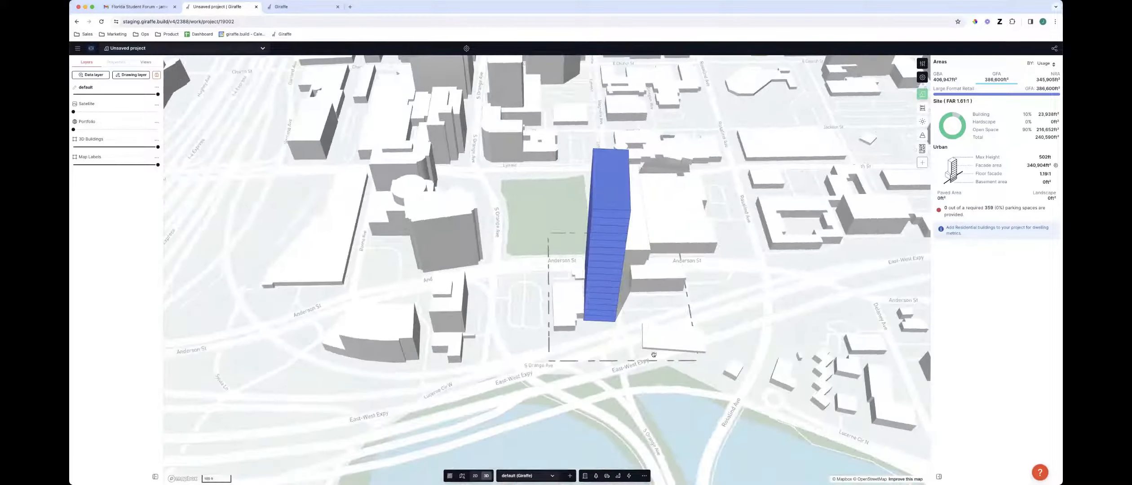
scroll(539, 310, down, 4)
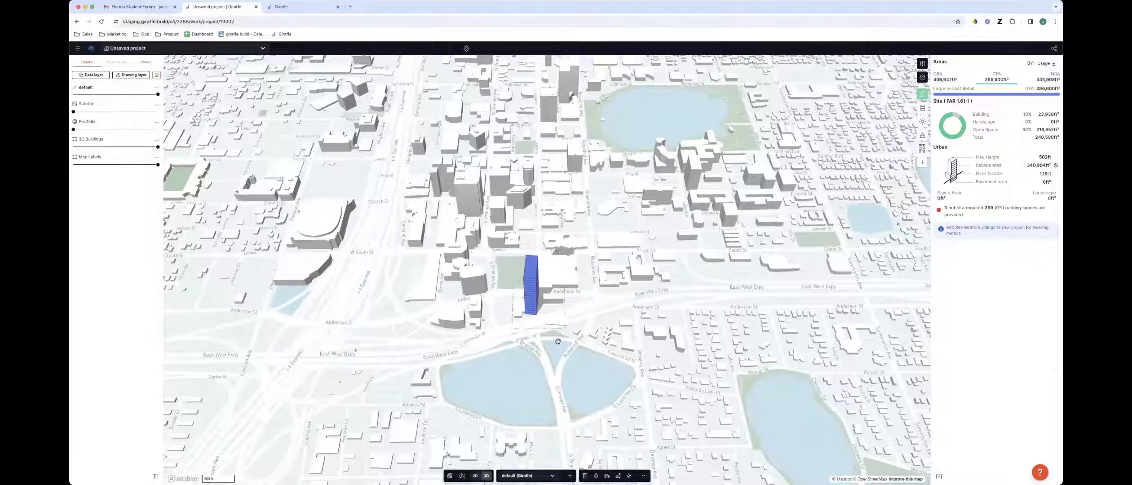
scroll(556, 339, down, 5)
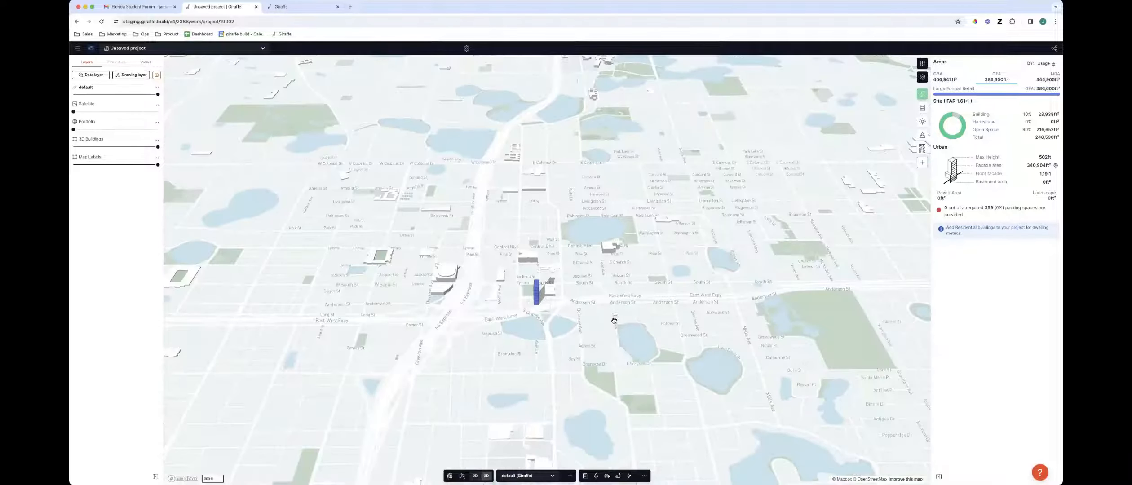
scroll(616, 318, down, 2)
scroll(578, 262, down, 2)
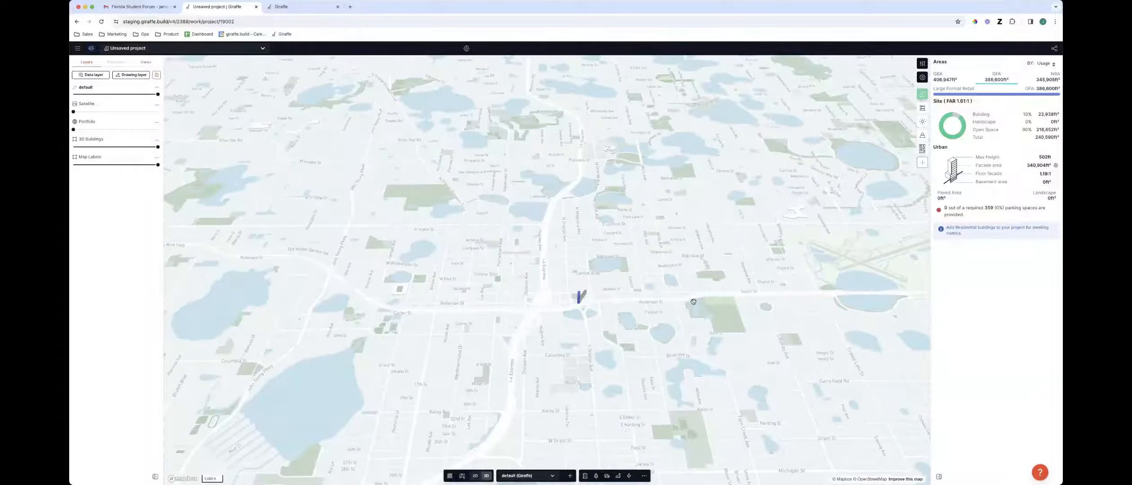
right_drag(572, 264, 566, 166)
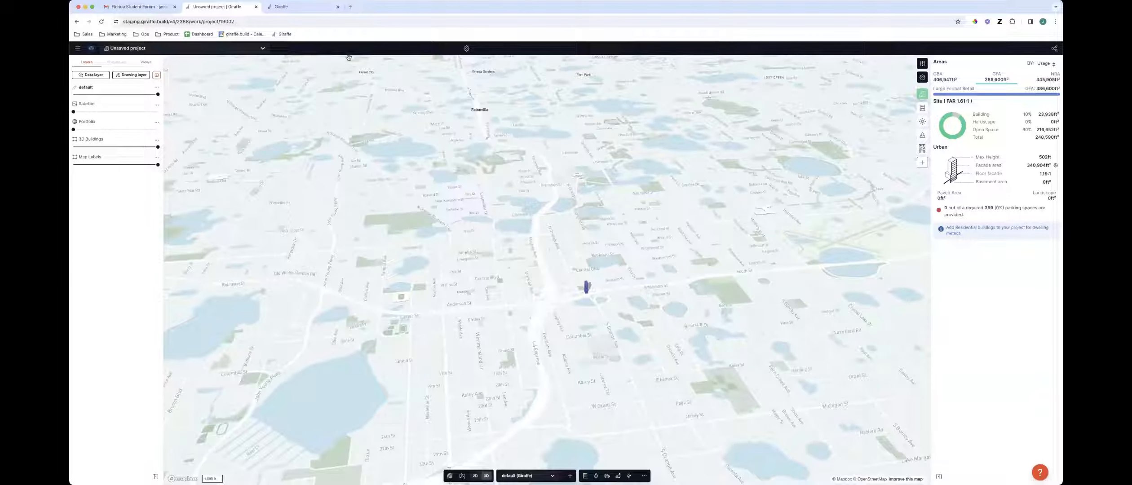
click(90, 49)
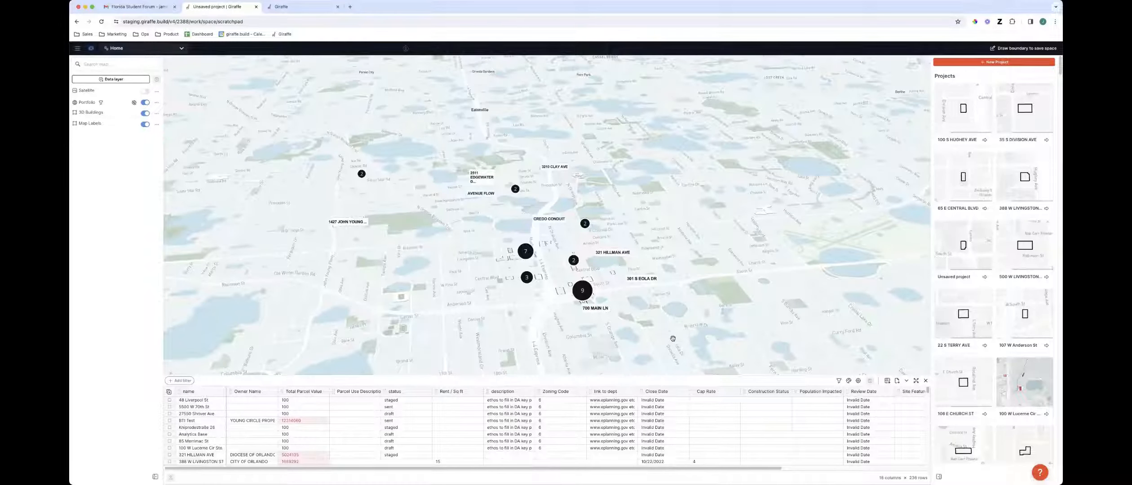
Survey the portfolio's project clusters across the map
right_drag(674, 338, 675, 269)
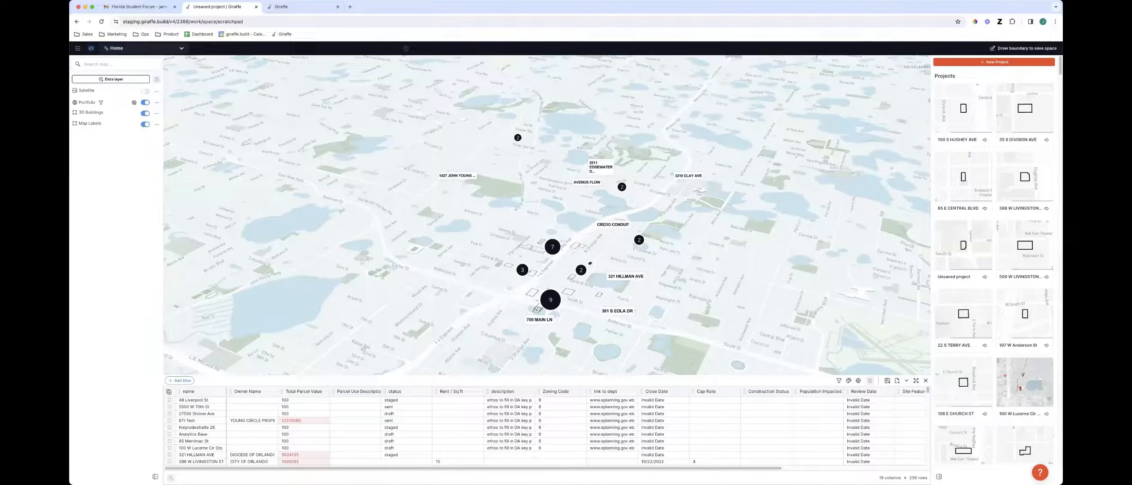
mouse_move(197, 468)
mouse_down()
mouse_move(400, 474)
mouse_move(185, 471)
mouse_move(188, 459)
mouse_up()
right_drag(345, 362, 614, 327)
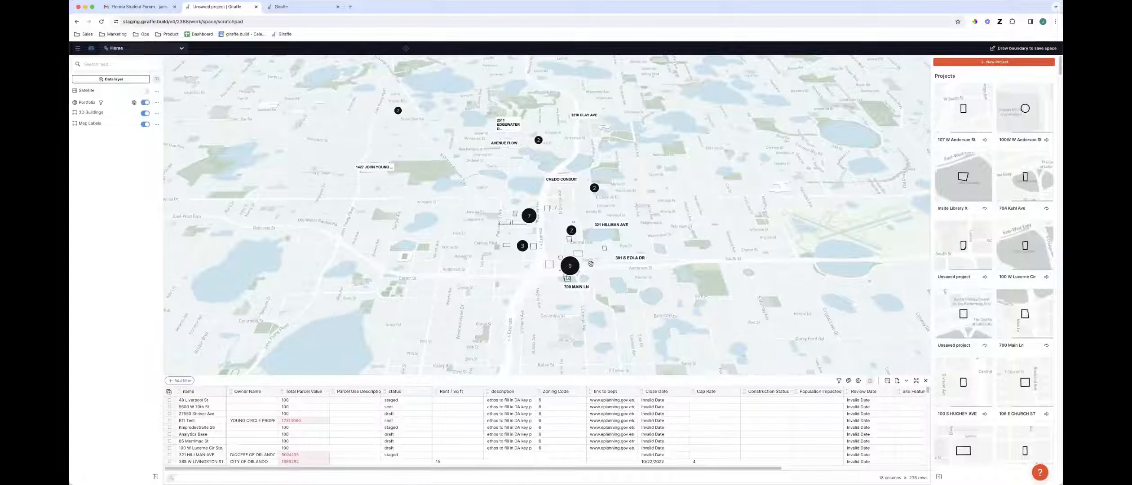
scroll(603, 318, up, 5)
right_drag(625, 335, 619, 301)
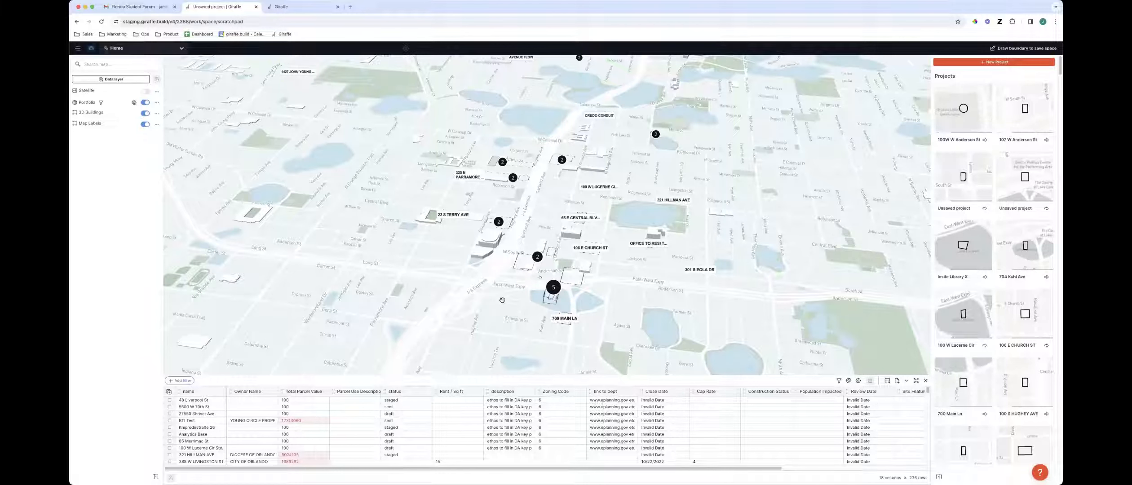
right_drag(528, 285, 537, 270)
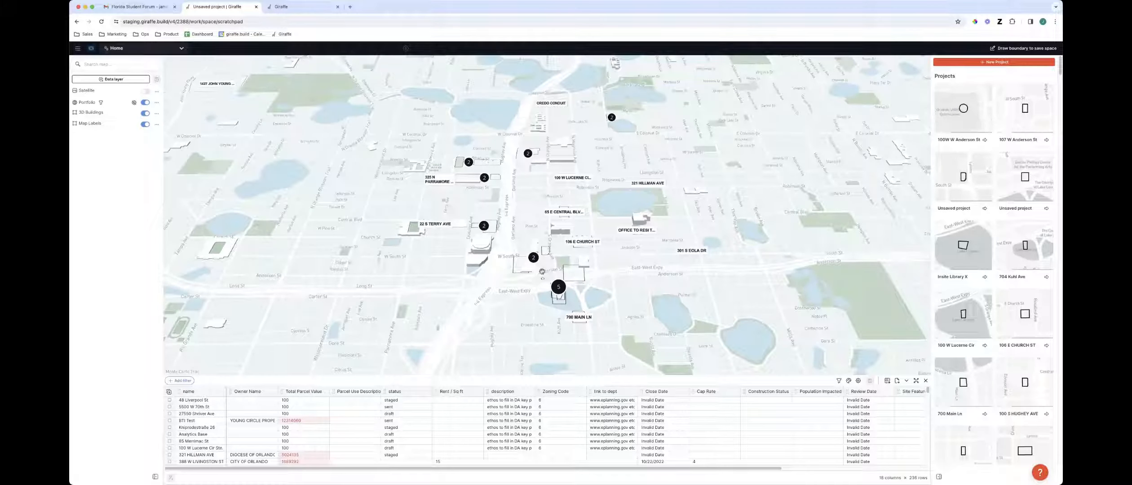
scroll(511, 306, down, 3)
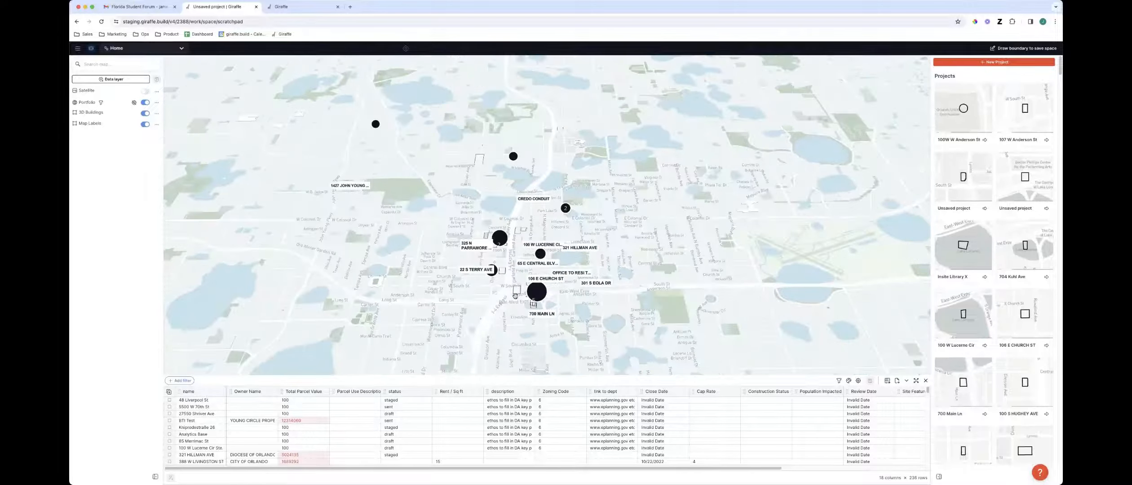
right_drag(500, 325, 495, 335)
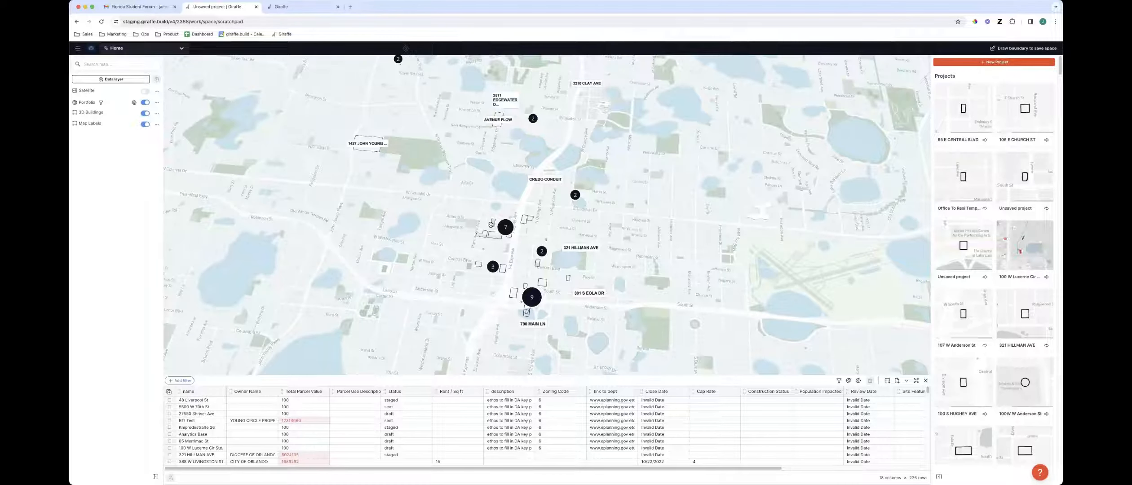
drag(491, 349, 512, 318)
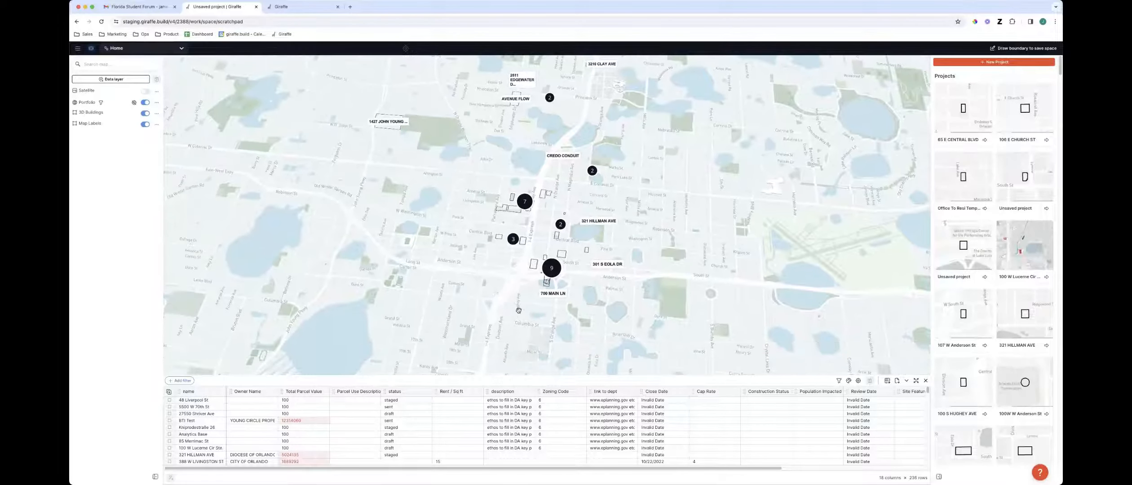
Open an unsaved project from the map near the downtown cluster, then return to the Home workspace
scroll(519, 311, up, 5)
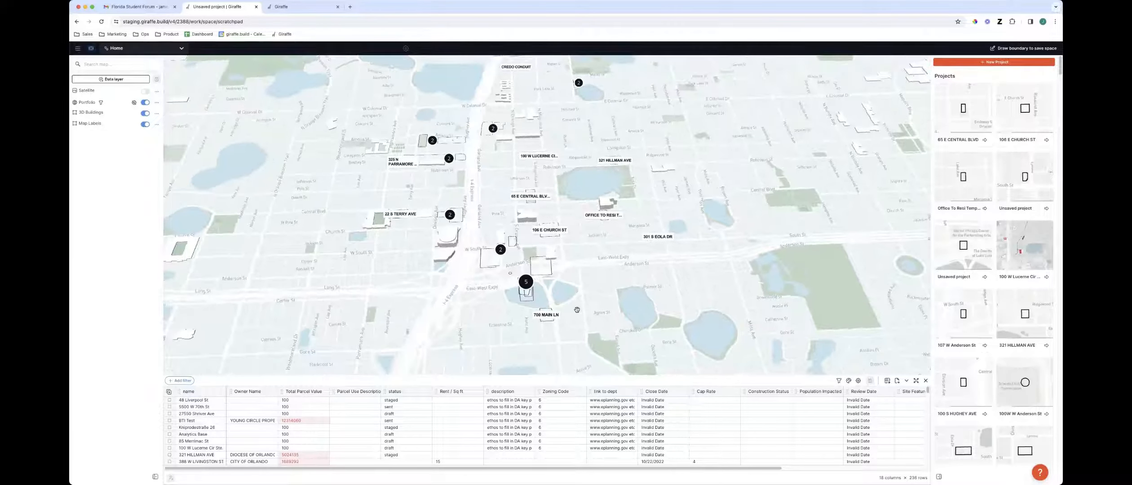
right_drag(577, 310, 570, 310)
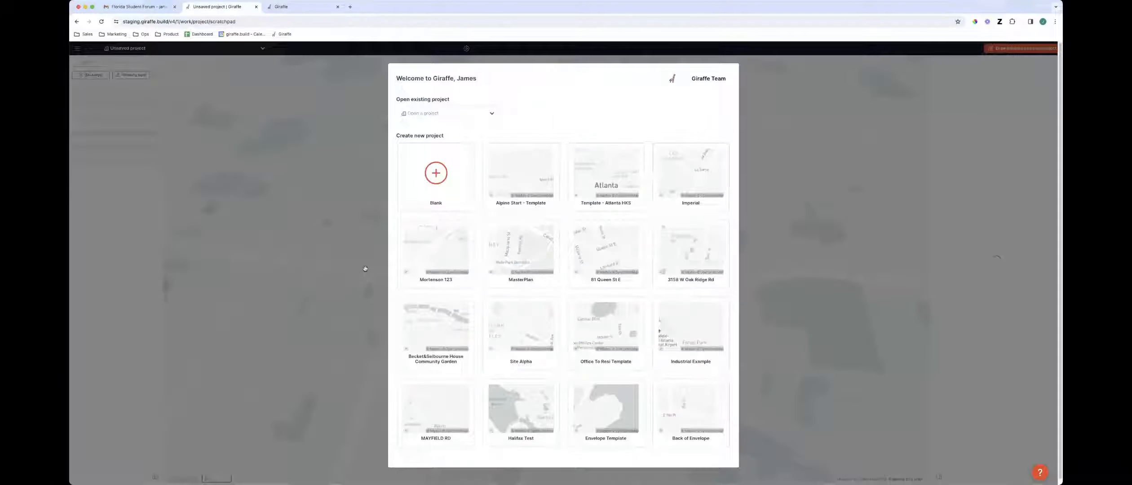
click(365, 269)
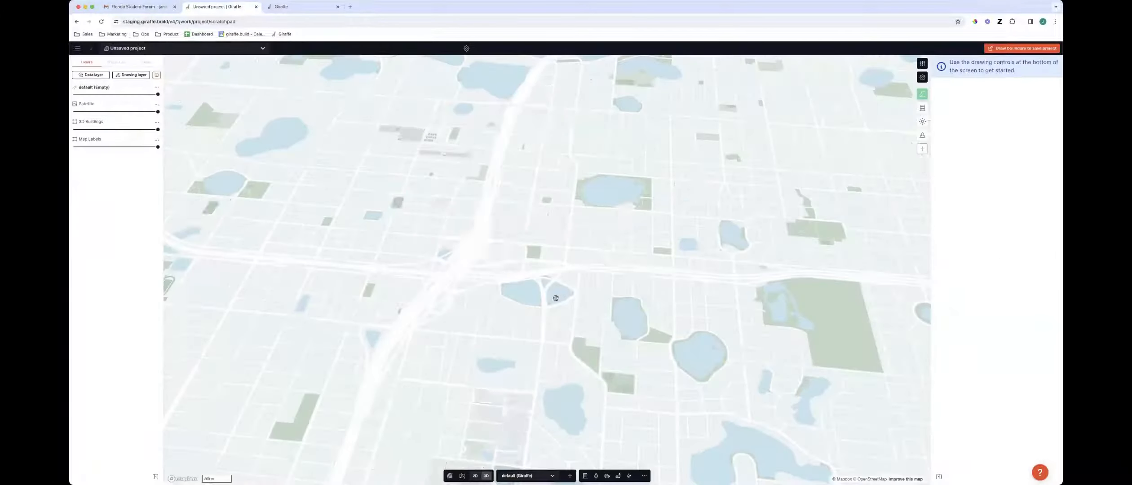
scroll(580, 301, down, 5)
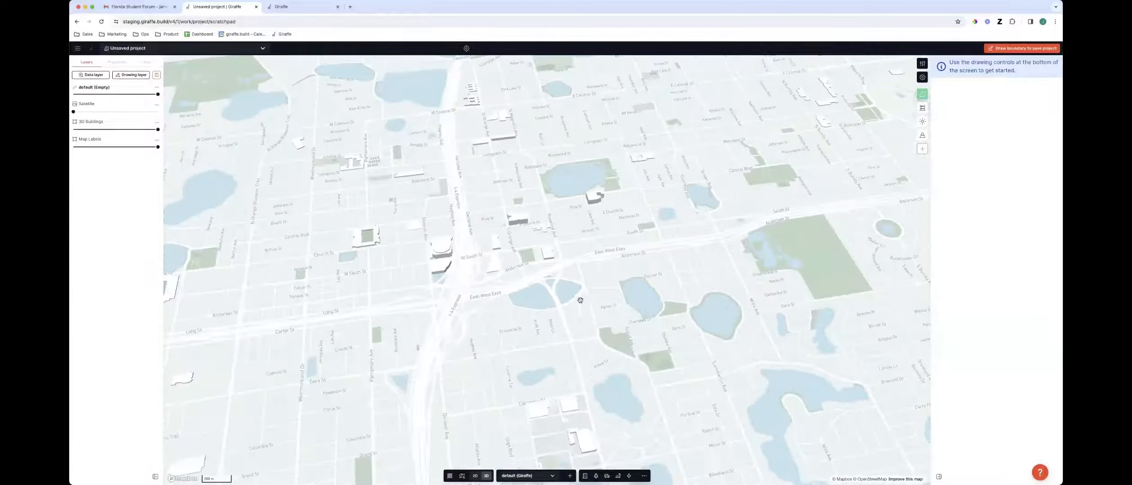
drag(522, 361, 400, 408)
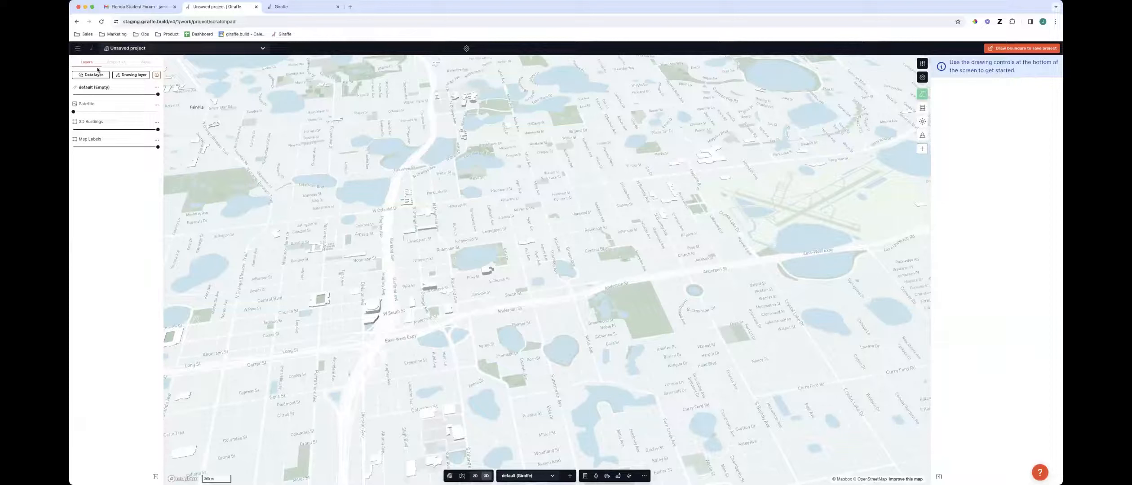
click(92, 49)
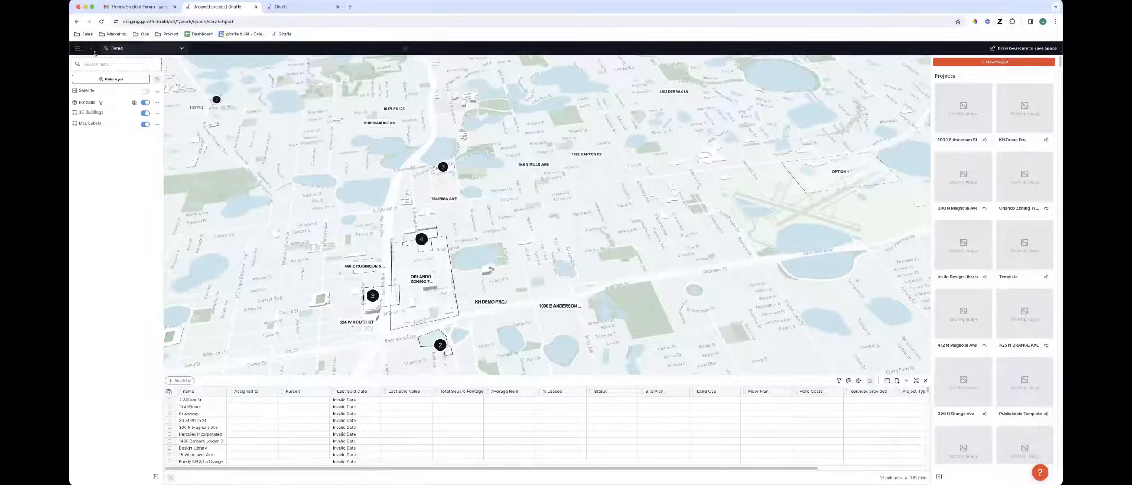
Tilt the map into 3D and set the portfolio layer's geometry style to Features
drag(538, 351, 621, 339)
drag(546, 322, 548, 295)
scroll(548, 296, up, 2)
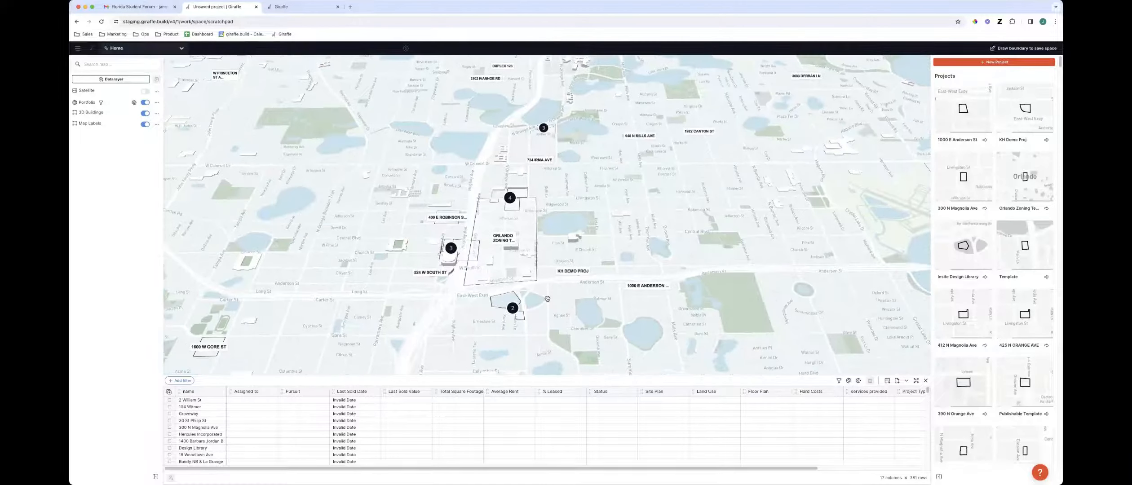
click(840, 382)
click(848, 381)
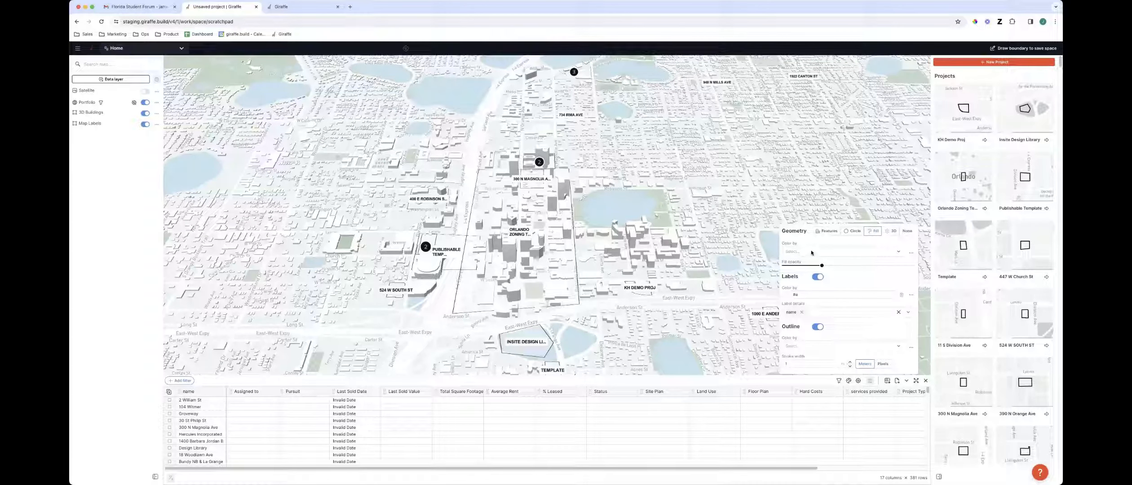
click(826, 232)
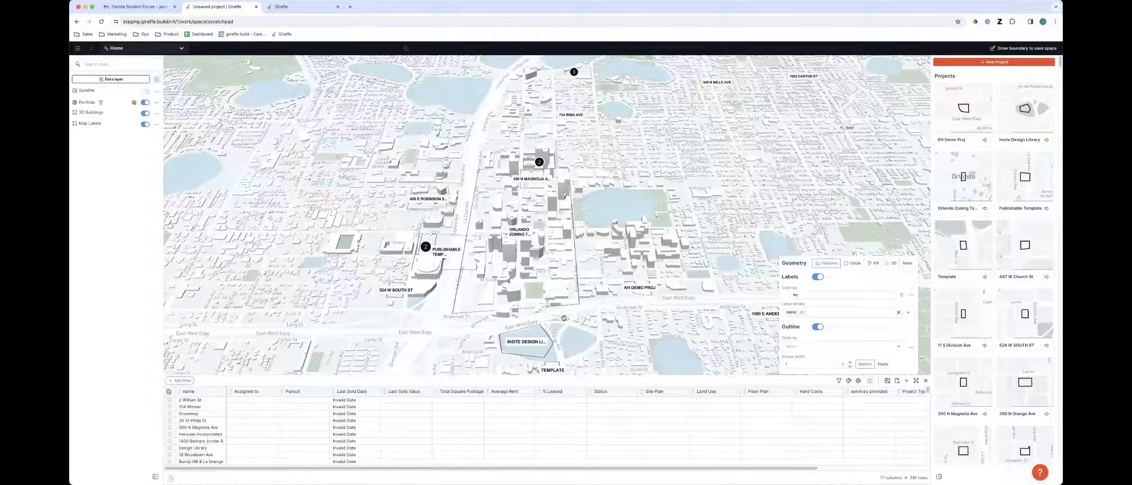
Orbit around downtown to examine the project geometries shown in 3D
right_drag(620, 350, 438, 236)
scroll(449, 243, up, 3)
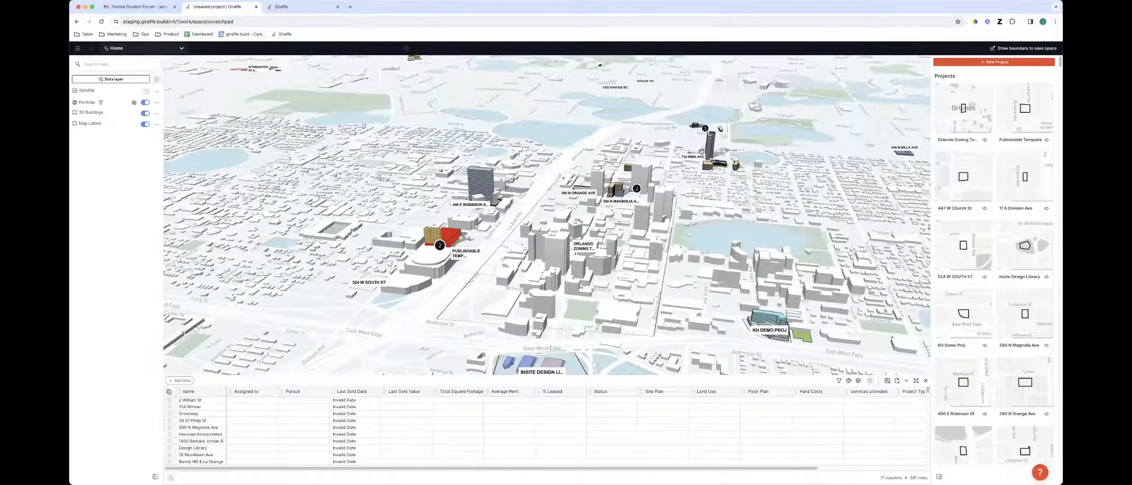
right_drag(704, 254, 719, 261)
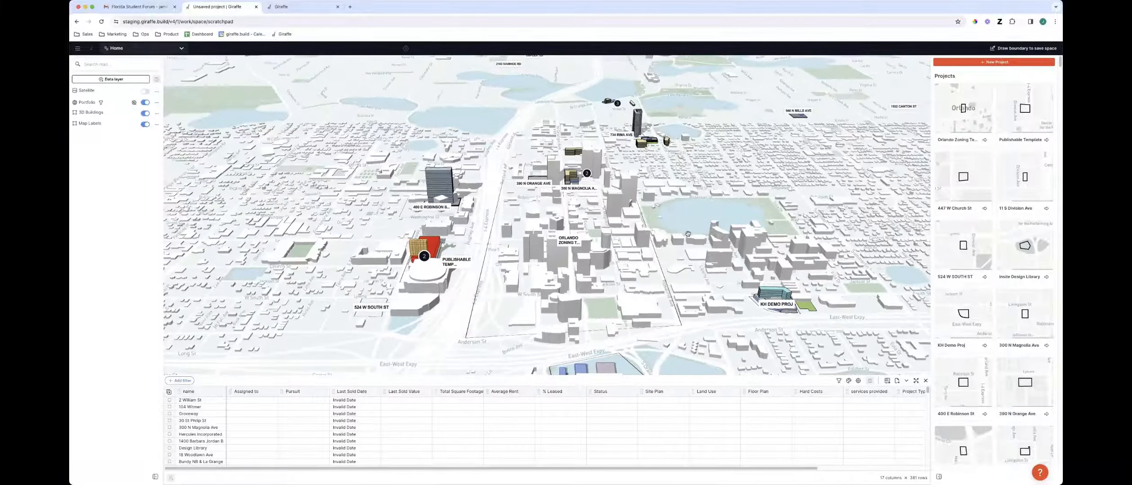
drag(700, 270, 652, 216)
right_drag(643, 213, 650, 214)
drag(627, 197, 716, 301)
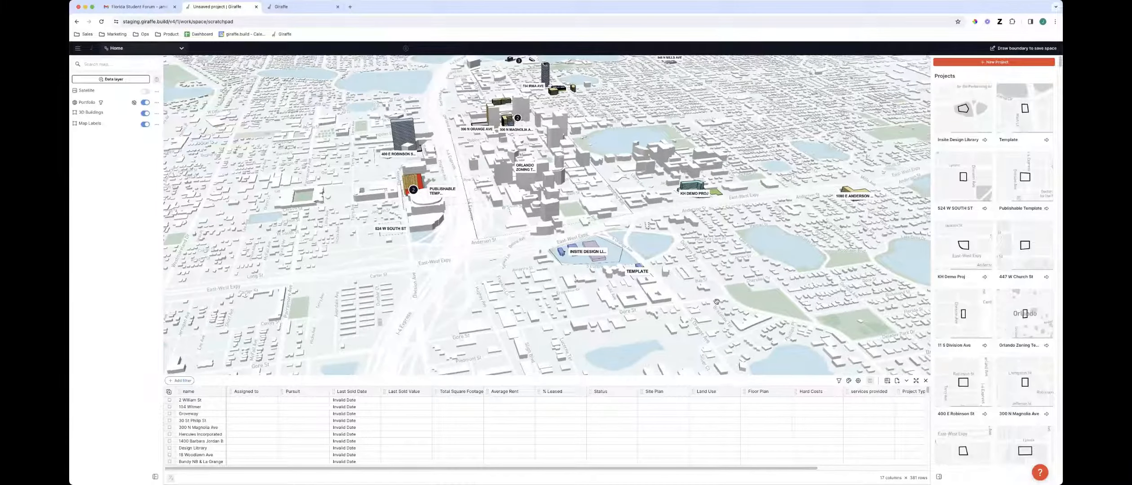
drag(463, 236, 558, 326)
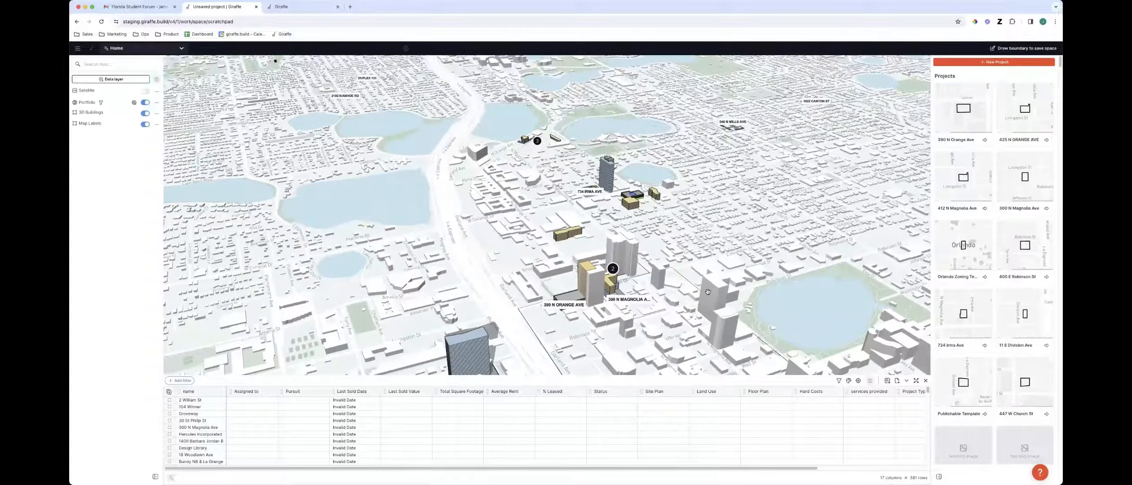
right_drag(683, 165, 635, 268)
right_drag(674, 321, 679, 337)
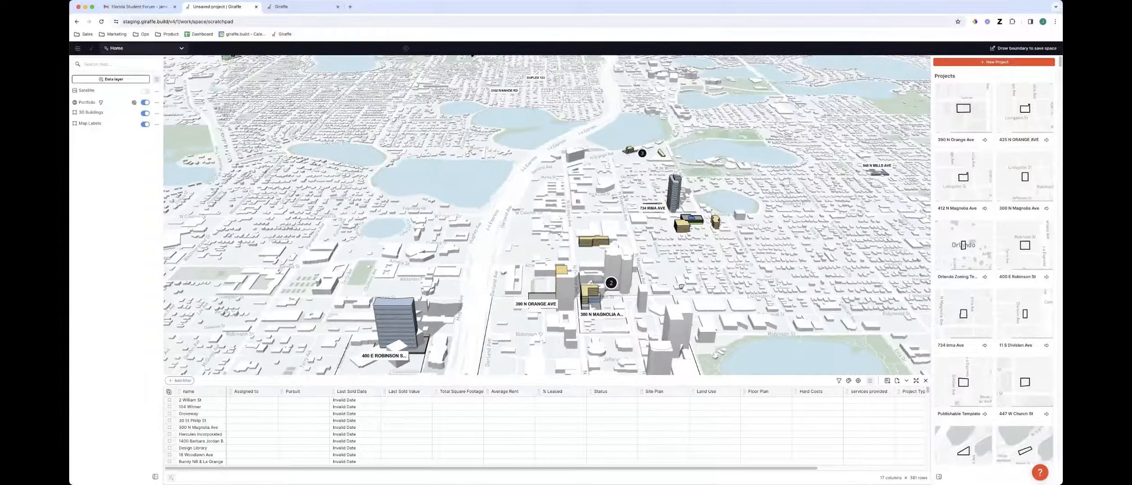
drag(683, 349, 634, 193)
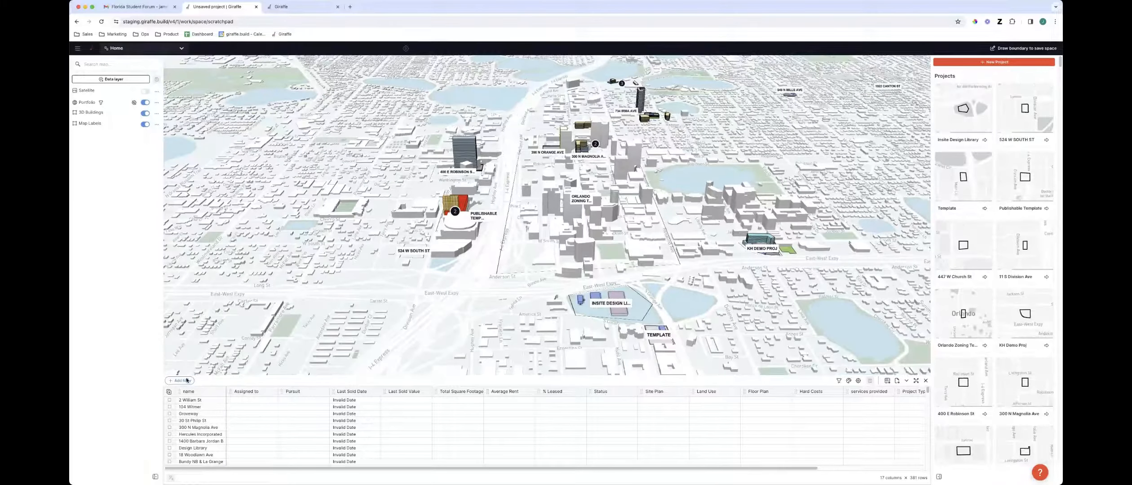
Add a table filter showing only projects whose Status is Sold
click(180, 381)
text(stat)
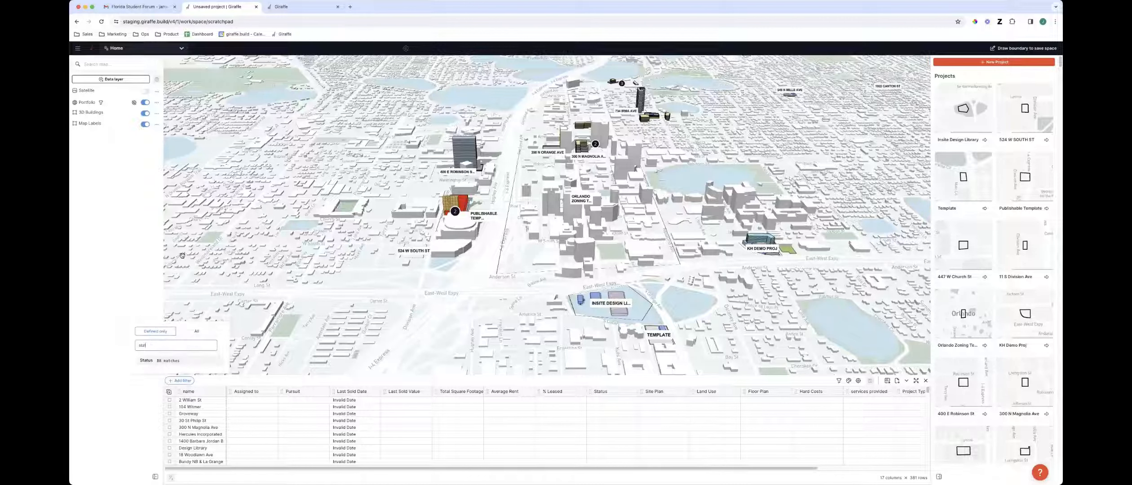
click(172, 361)
click(175, 359)
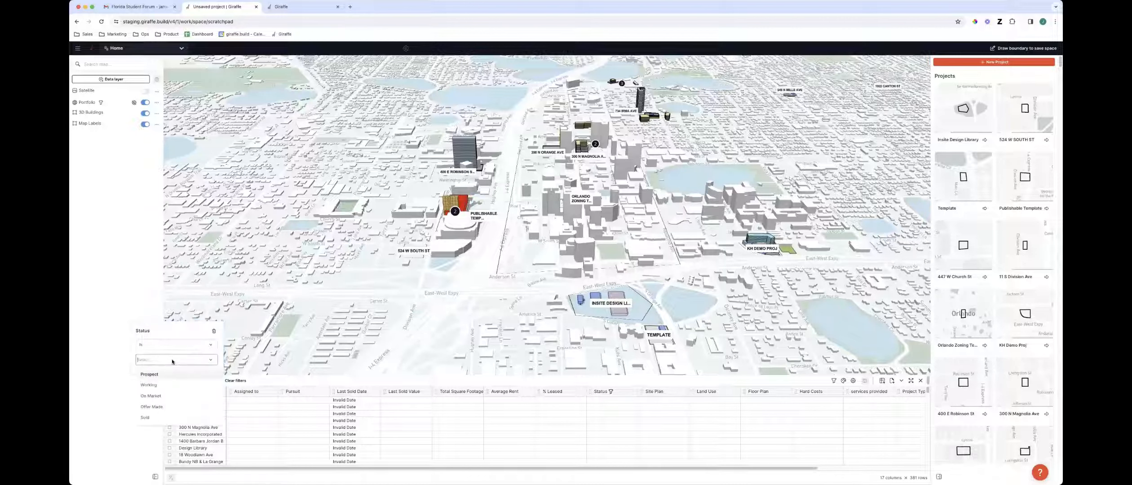
click(182, 418)
right_drag(453, 246, 428, 227)
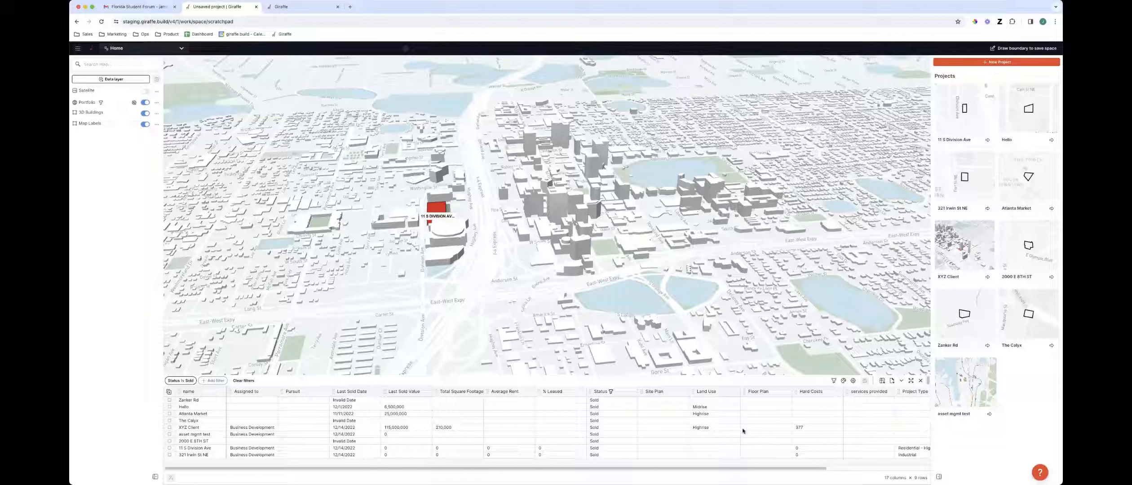
Zoom out over the region, then remove the Status is Sold filter
scroll(606, 313, down, 5)
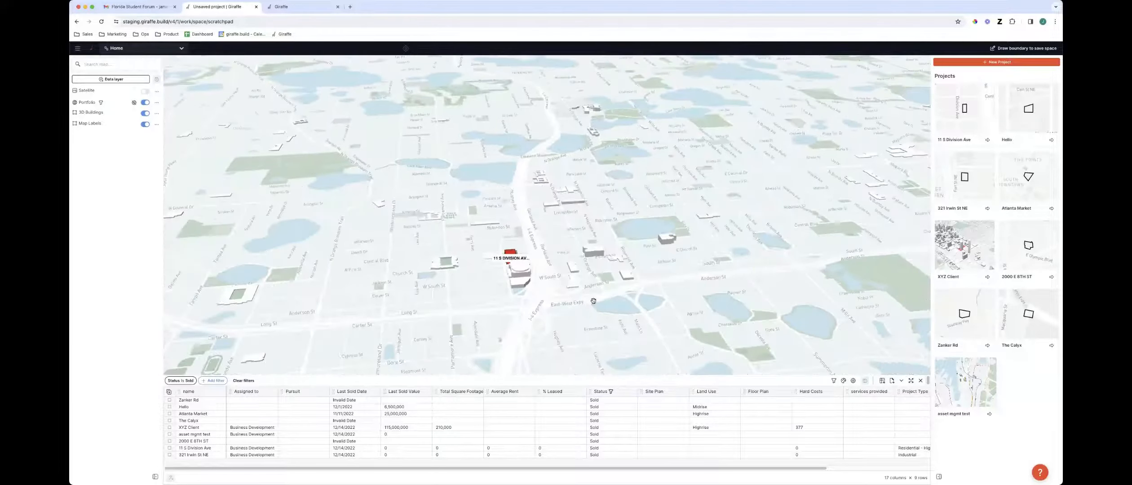
scroll(603, 290, up, 3)
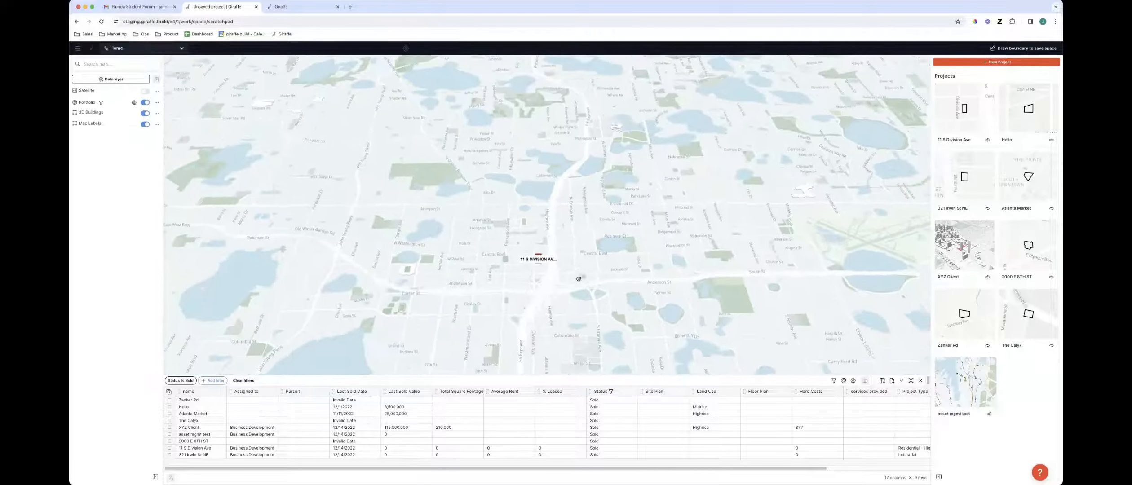
scroll(580, 280, down, 2)
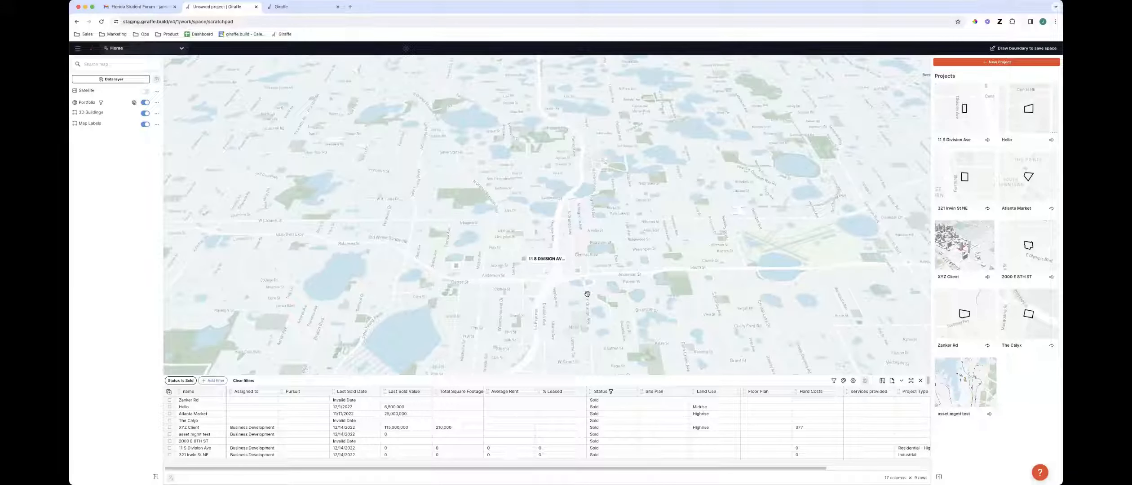
scroll(587, 292, down, 4)
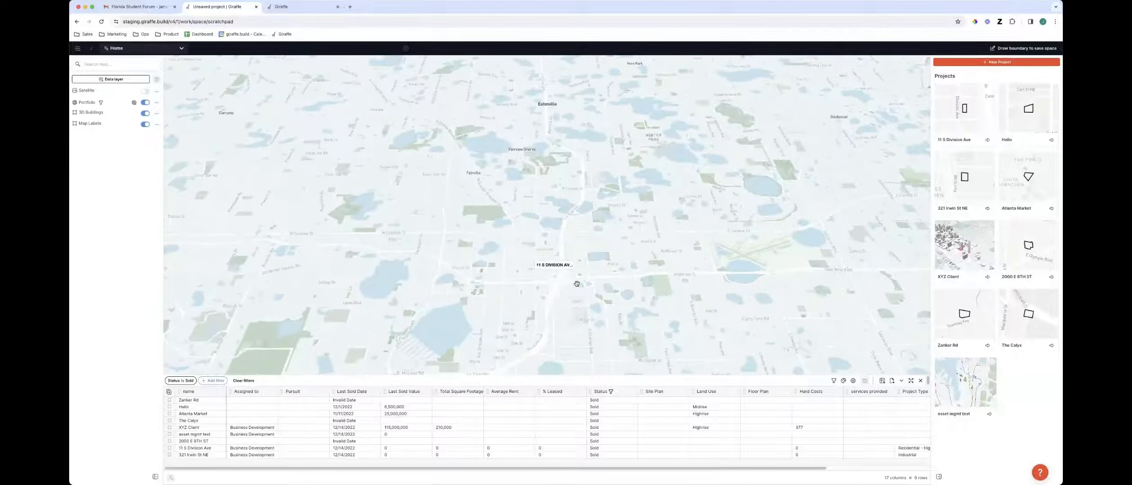
scroll(579, 292, down, 5)
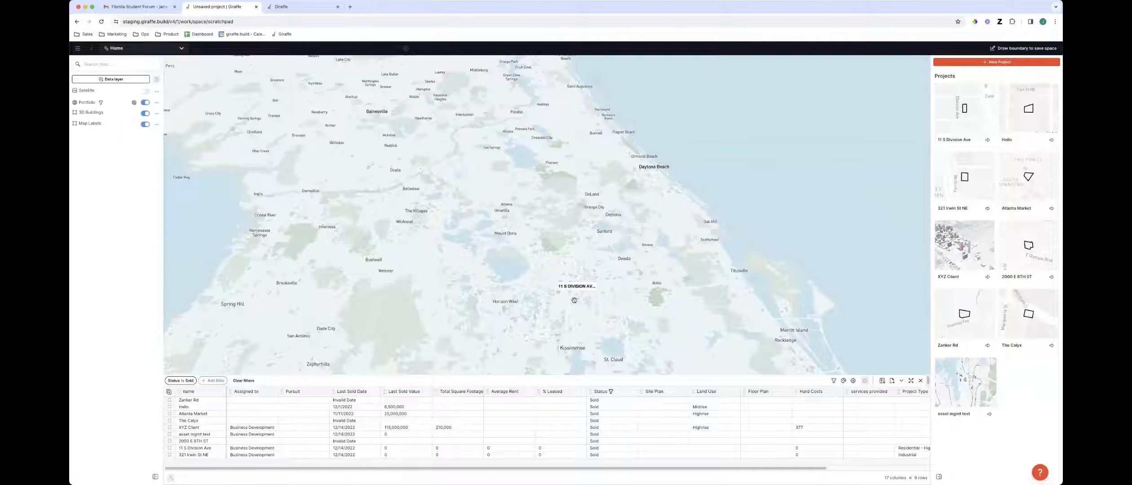
drag(345, 165, 517, 275)
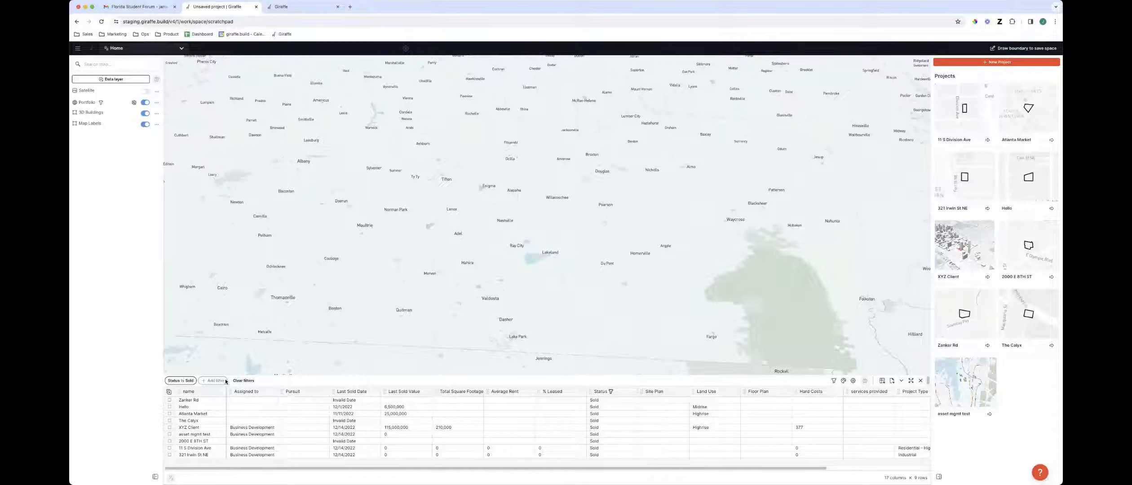
click(179, 381)
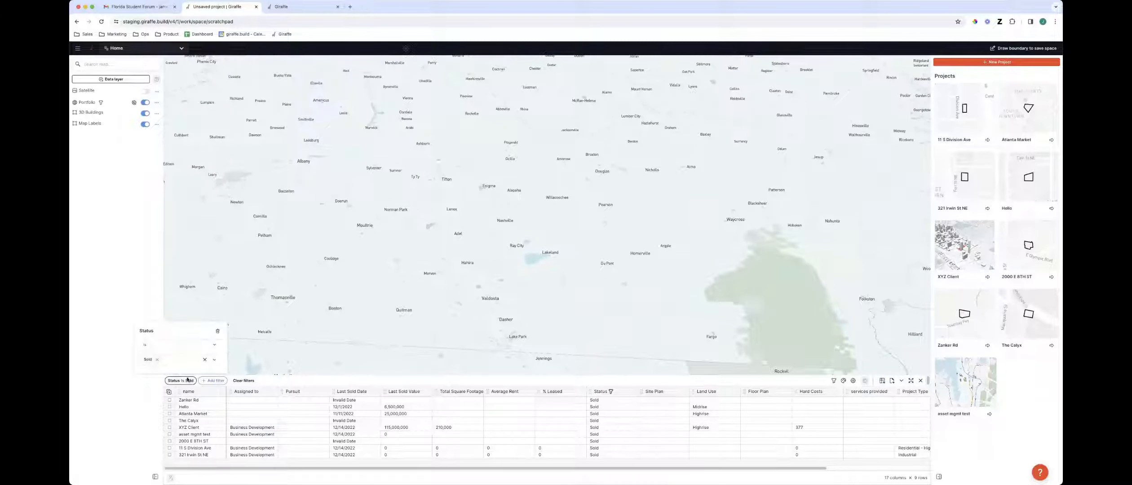
click(206, 360)
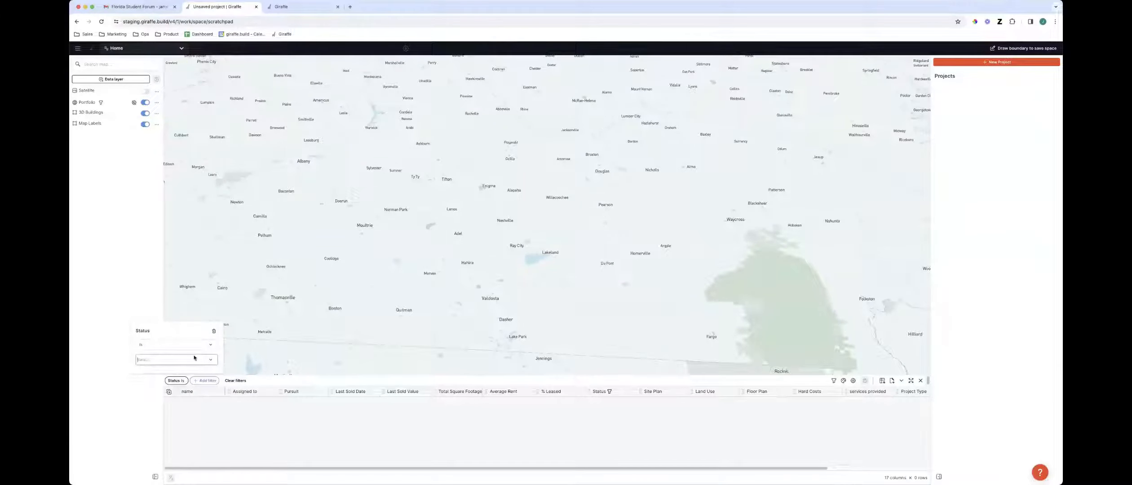
click(213, 332)
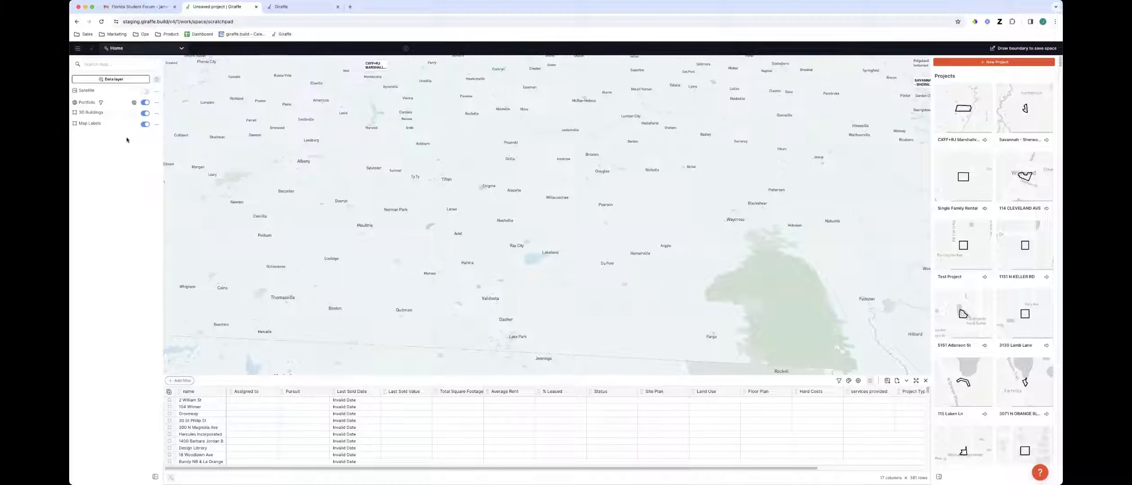
Search the data layers for Regrid and add the Regrid layer to the map
click(121, 82)
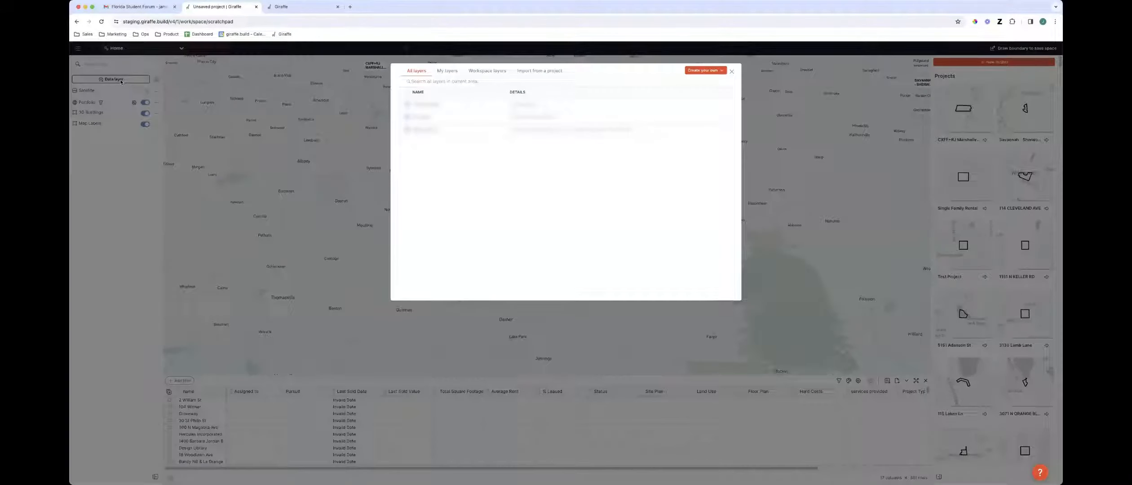
click(456, 82)
text(regrid)
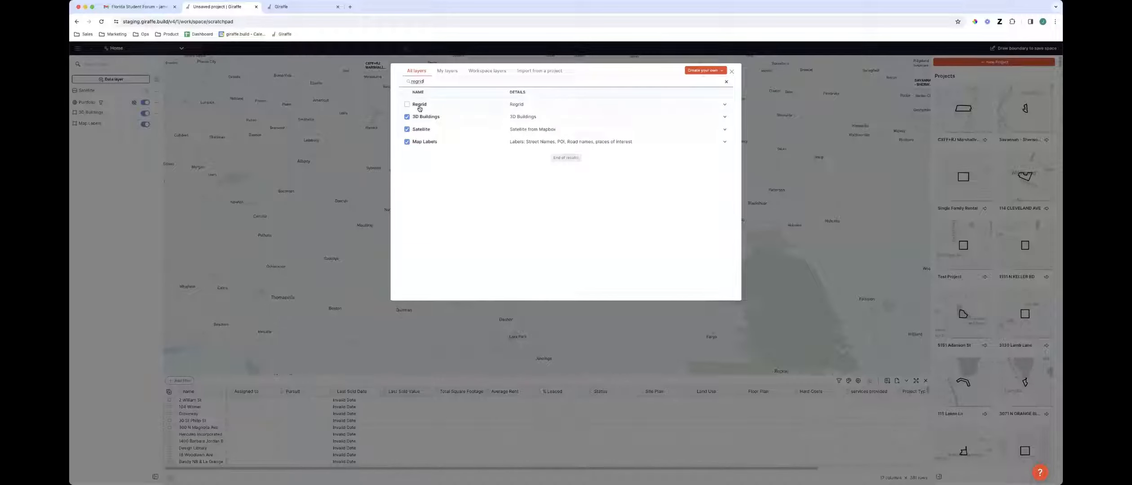
click(419, 106)
click(346, 145)
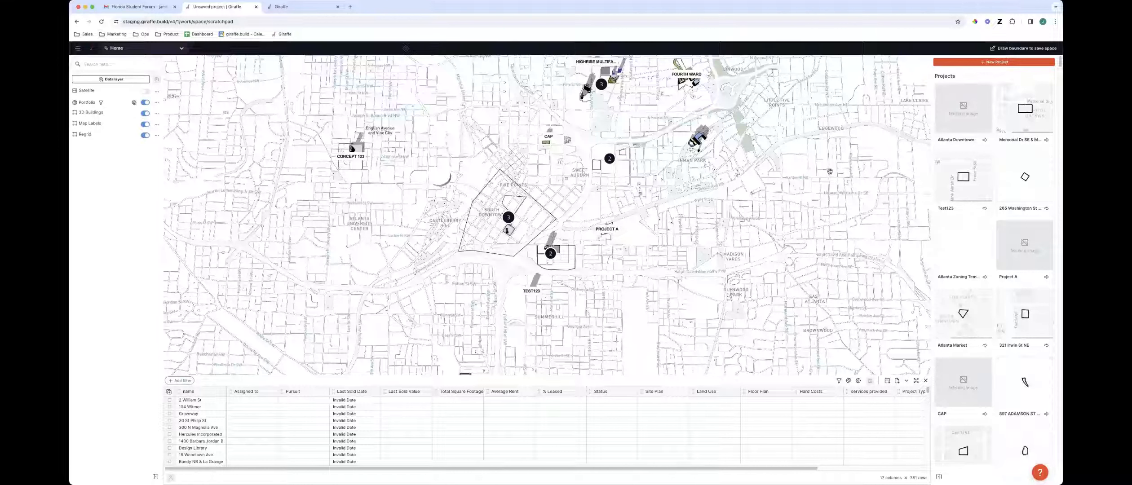
Draw a four-point boundary around the downtown project cluster to save as a space
click(1020, 48)
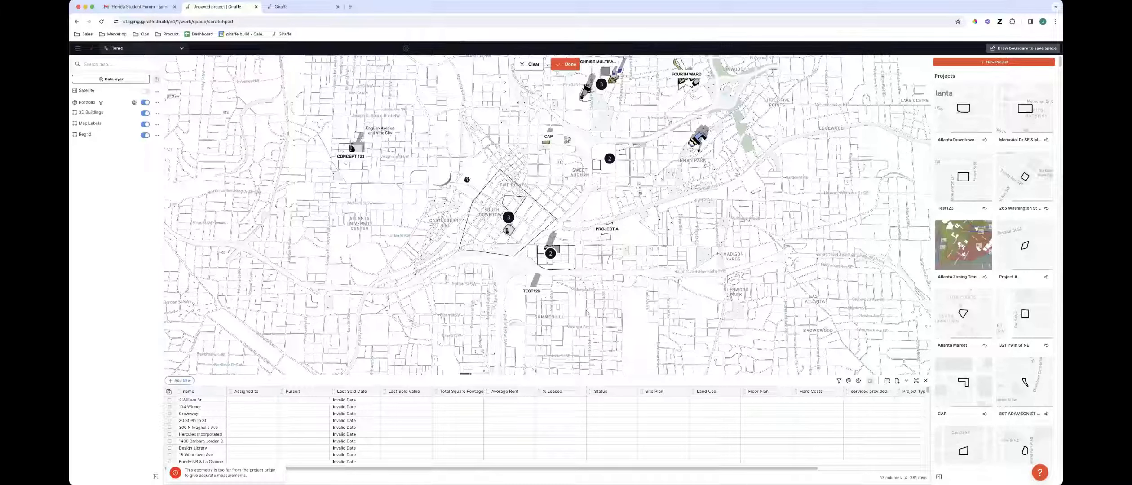
click(473, 159)
click(469, 222)
click(578, 224)
click(566, 156)
click(474, 159)
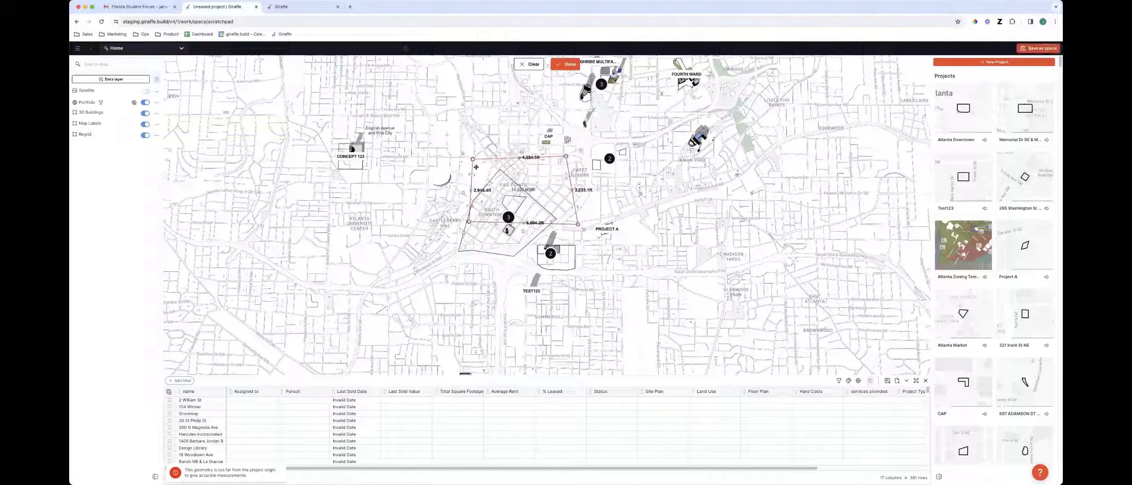
click(565, 64)
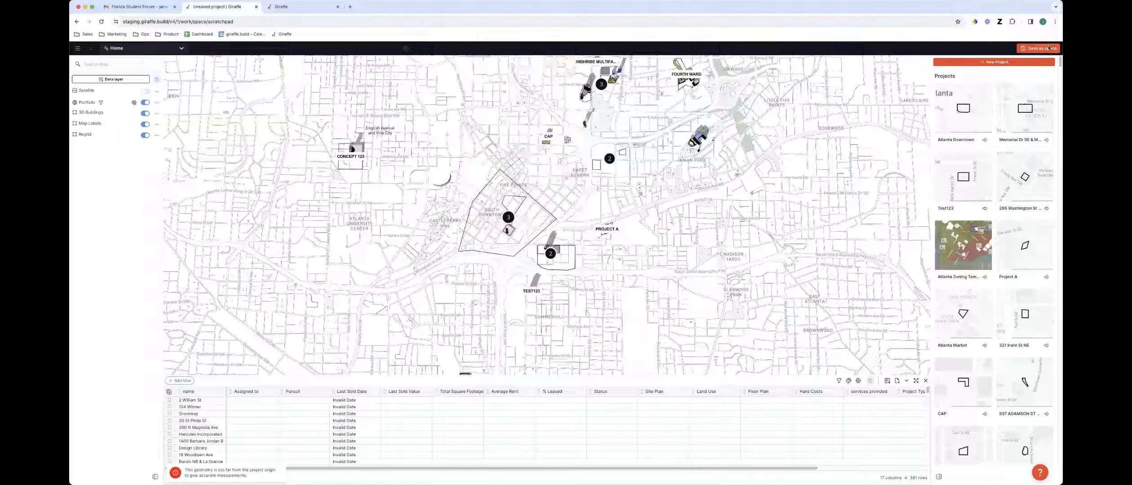
Save the drawn boundary as a new space named with the user's name plus 'new home screen', then open the space
click(1032, 48)
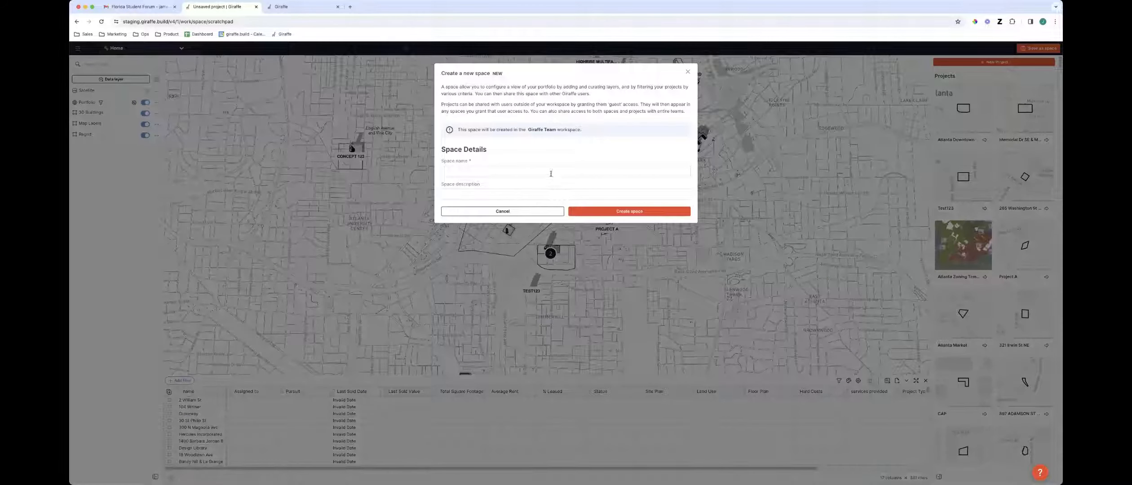
click(552, 172)
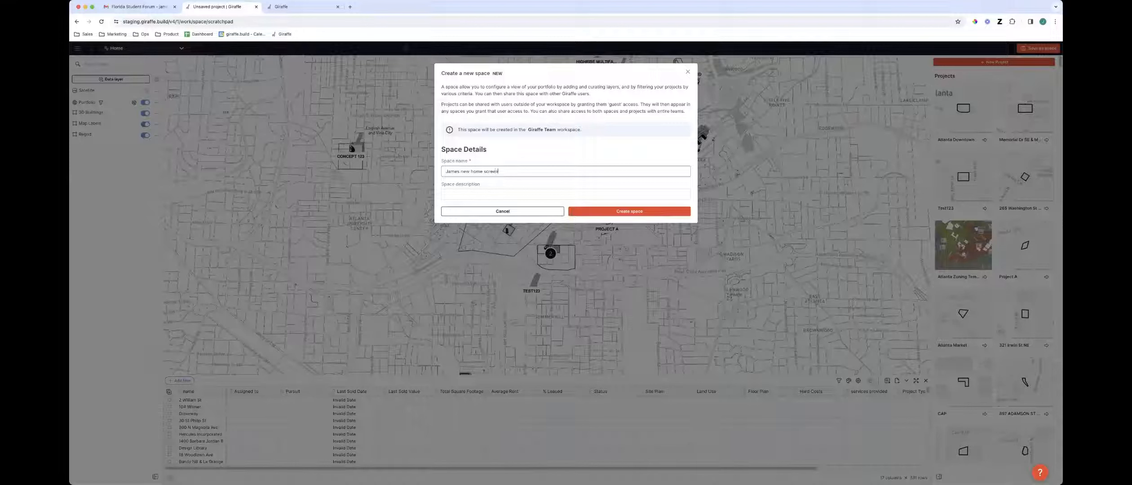
click(649, 212)
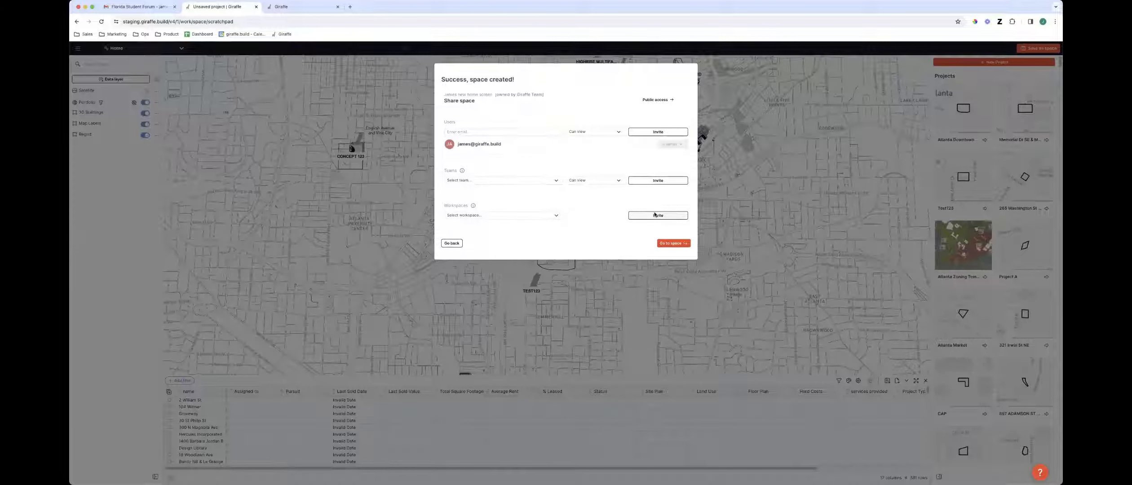
click(684, 243)
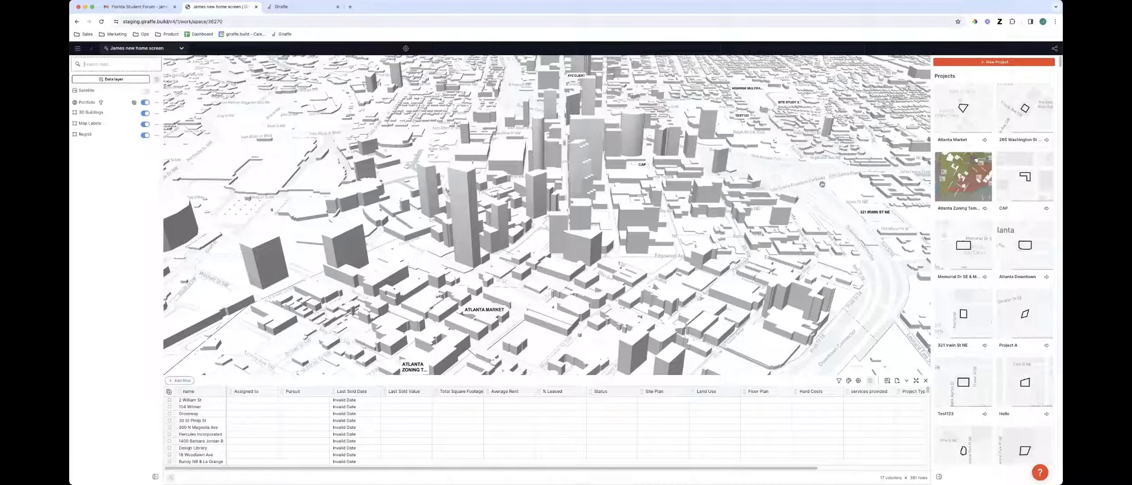
Orbit, zoom and pan the map to view the new space's boundary area from above
right_drag(547, 307, 614, 312)
scroll(614, 312, down, 10)
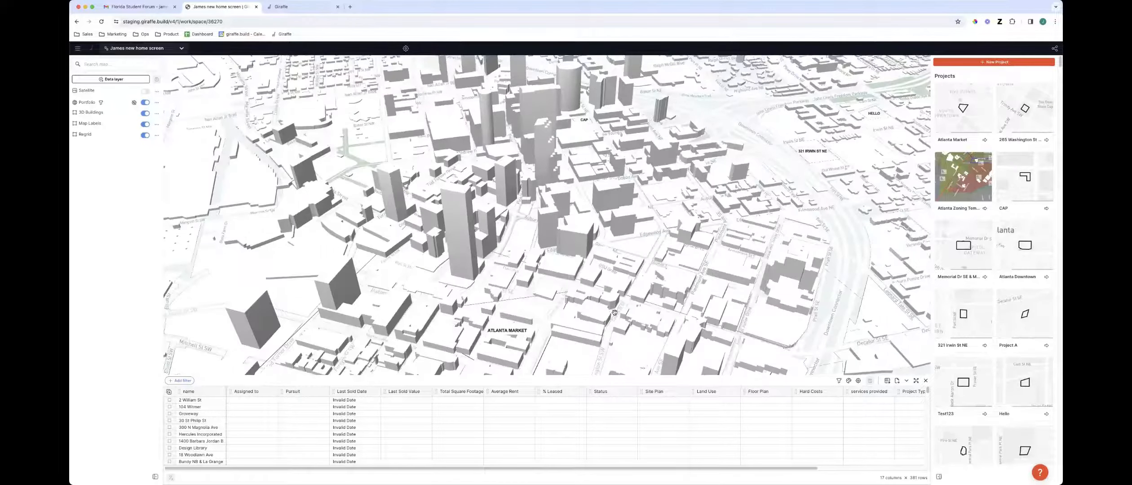
drag(613, 301, 611, 301)
right_drag(611, 300, 608, 301)
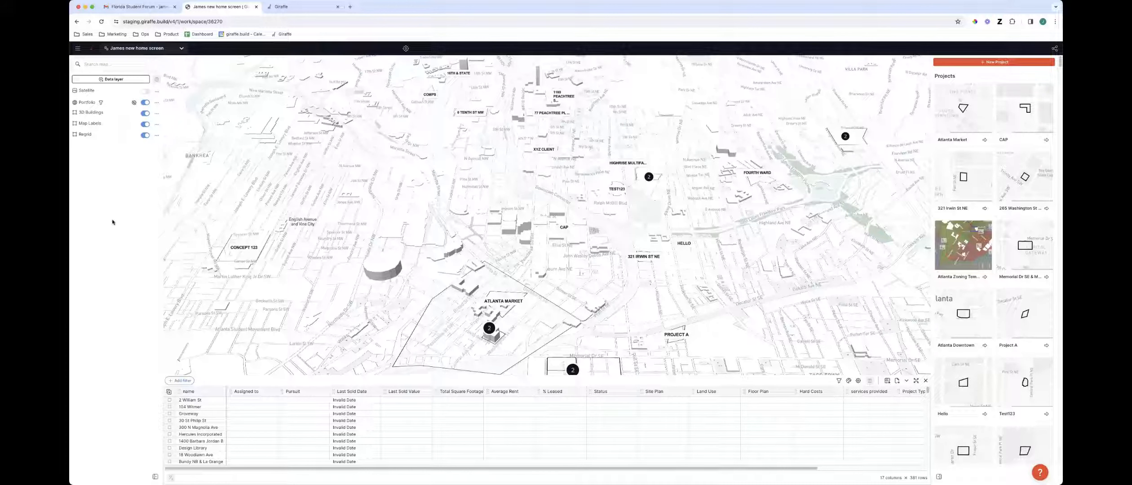
drag(506, 269, 627, 224)
right_drag(531, 275, 531, 287)
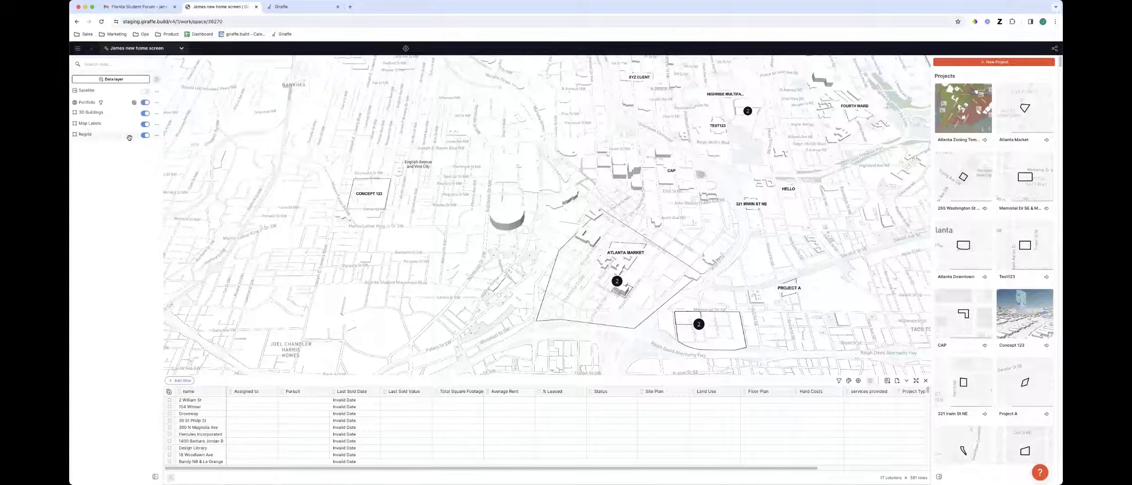
drag(367, 337, 530, 298)
right_drag(529, 298, 533, 301)
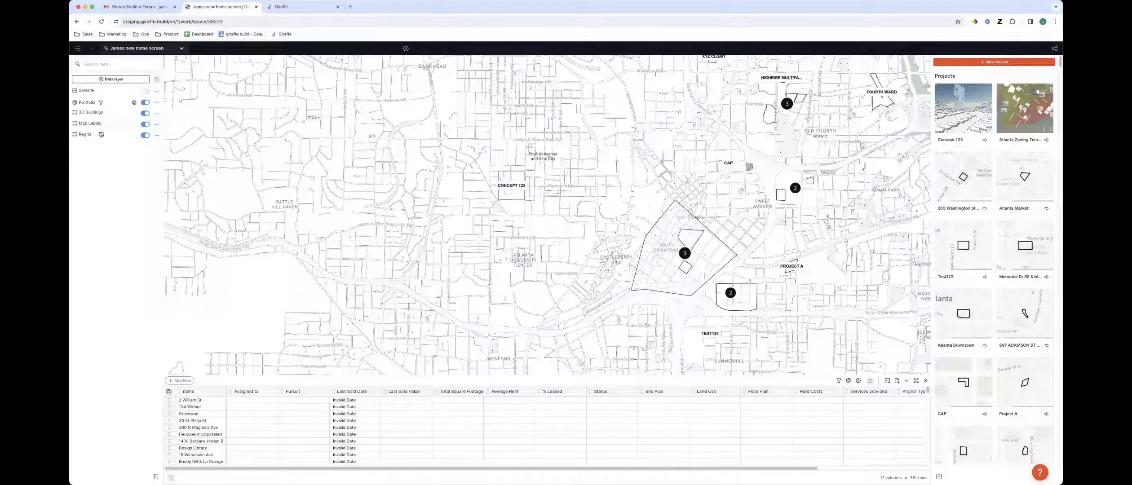
Open Lens controls for the Regrid layer and zoom in on the boundary area
click(157, 137)
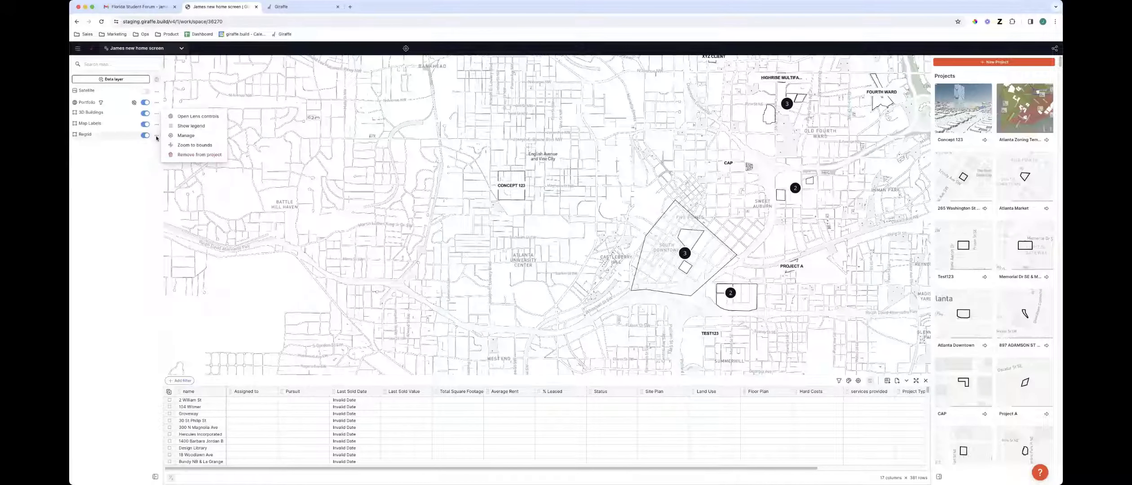
click(185, 116)
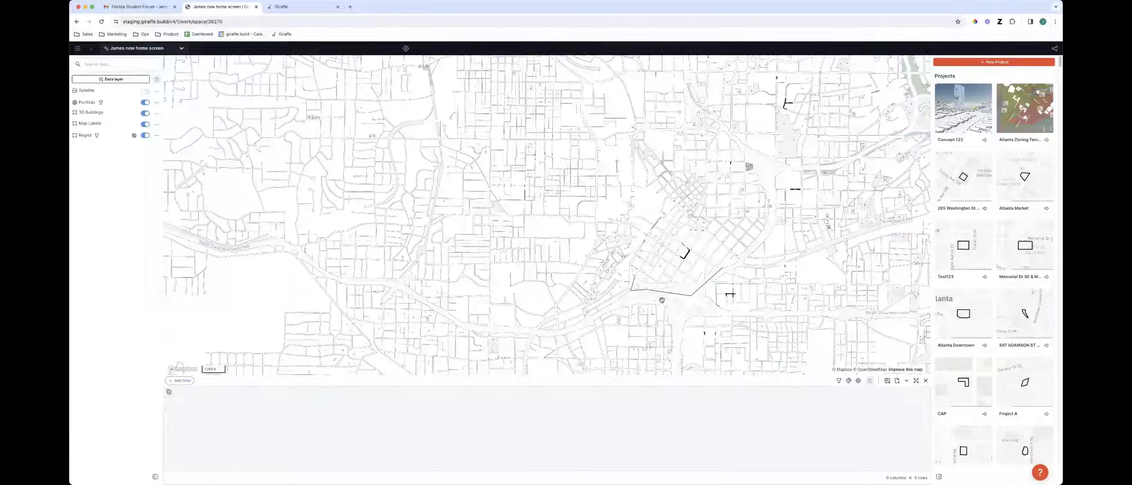
drag(650, 305, 608, 303)
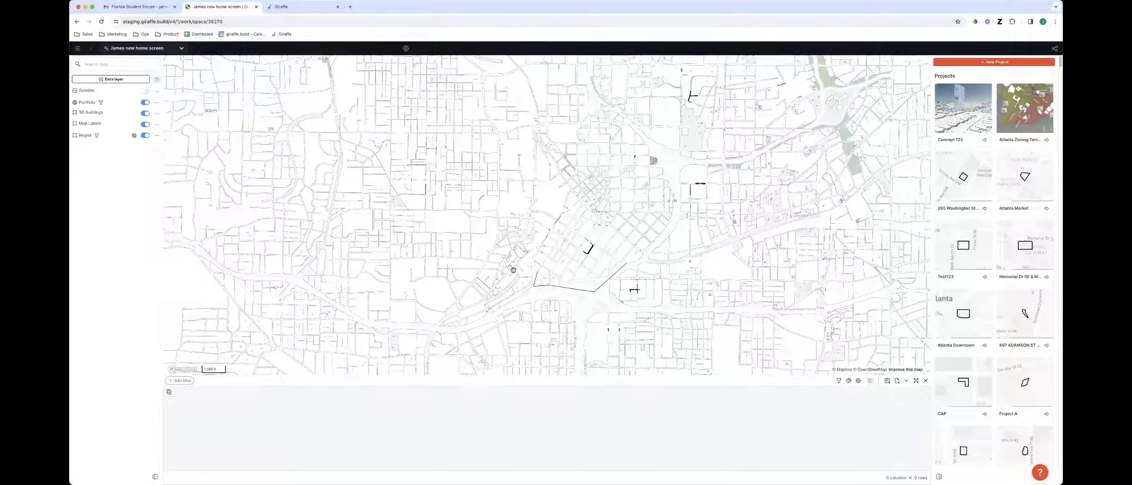
scroll(512, 279, up, 2)
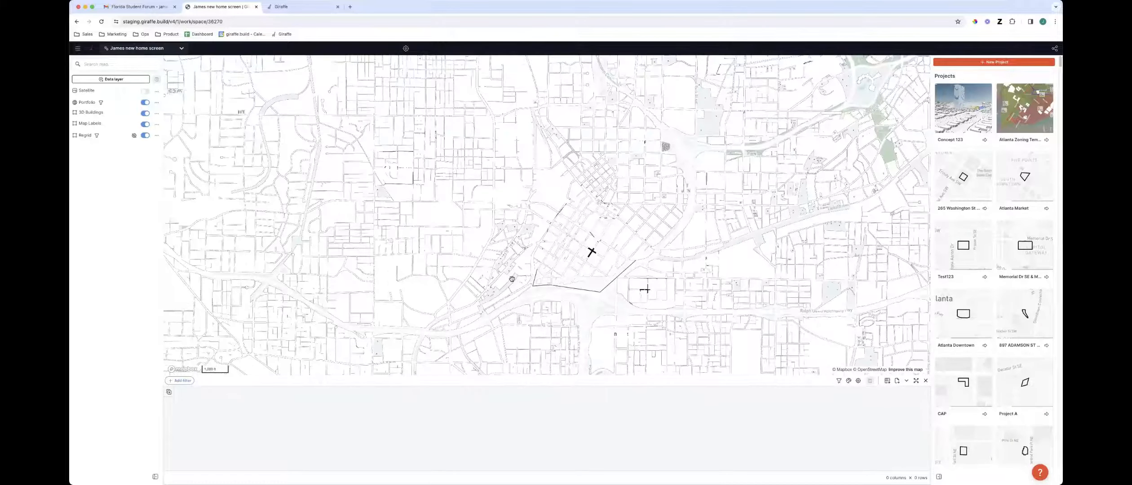
scroll(512, 280, up, 2)
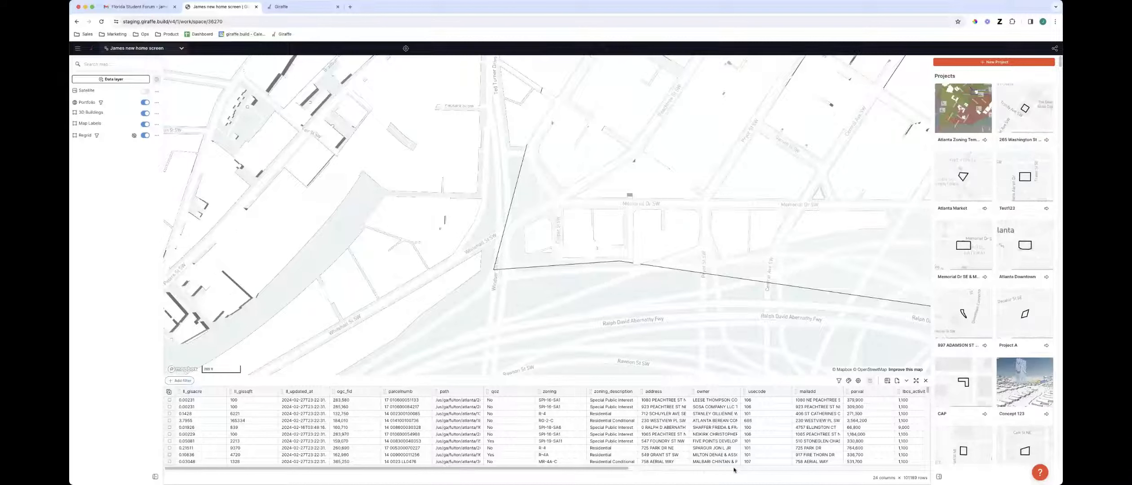
Open the Regrid lens style and color the parcel fill by zoning
drag(628, 468, 542, 475)
scroll(535, 328, down, 2)
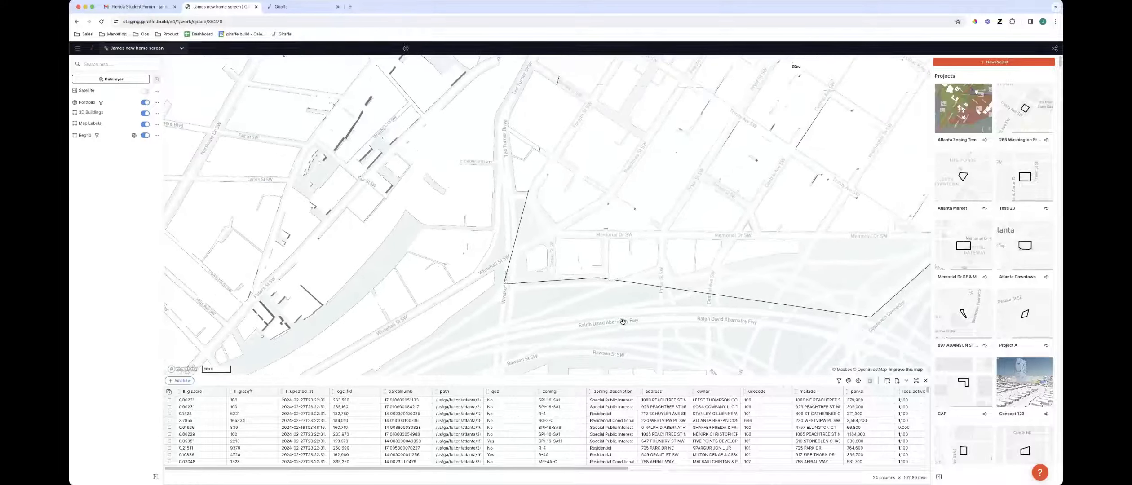
click(849, 381)
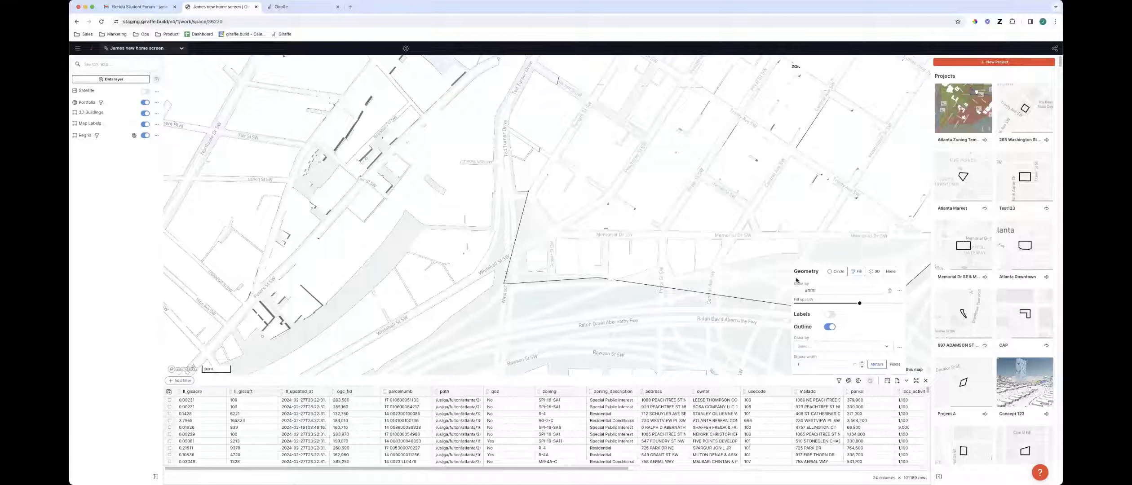
click(890, 291)
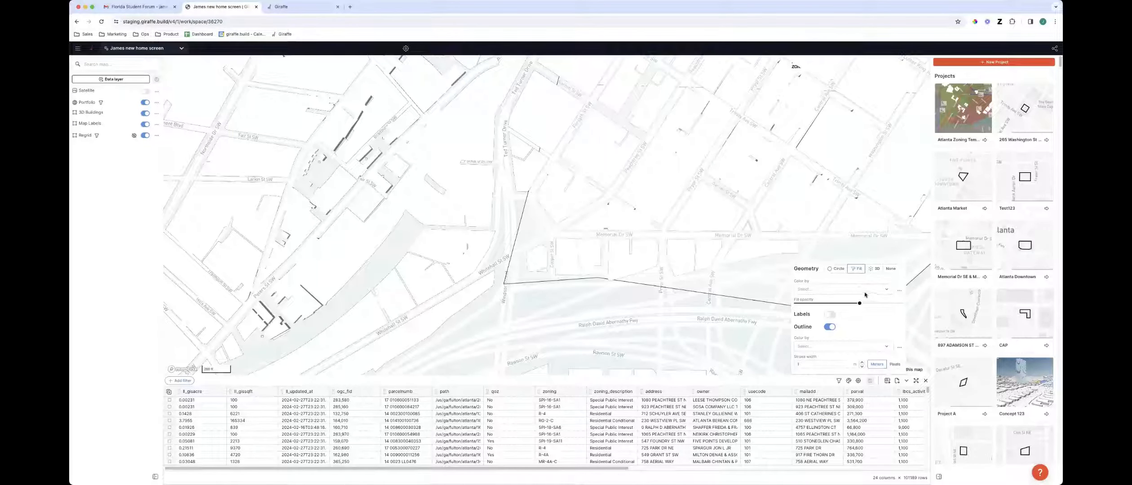
click(811, 290)
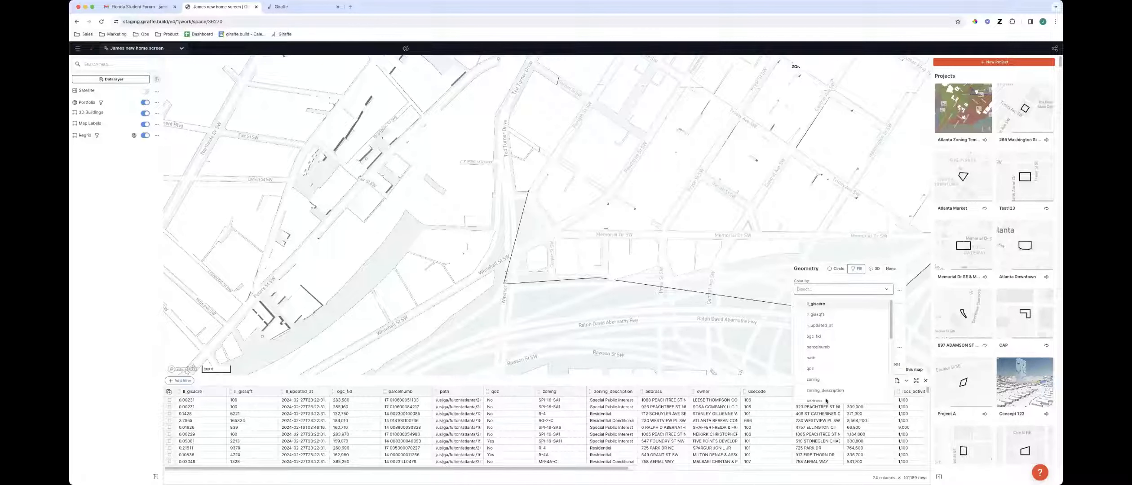
click(820, 380)
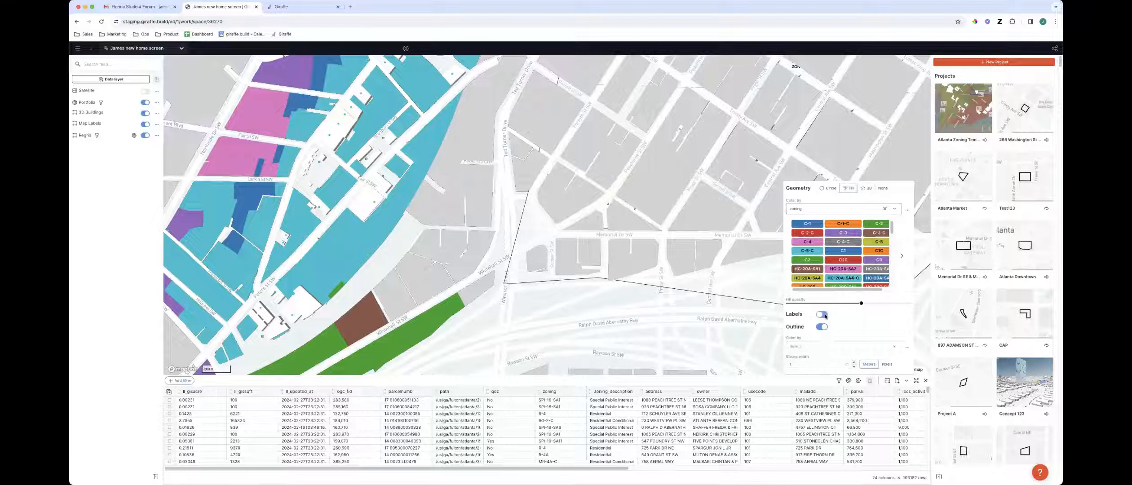
Turn on Regrid labels and set the label column to zoning
click(826, 315)
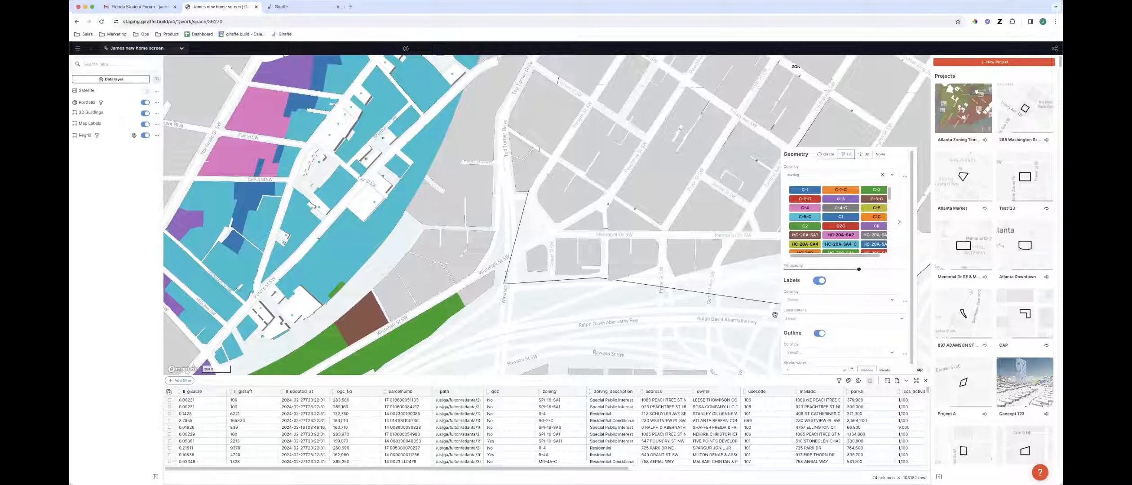
click(830, 319)
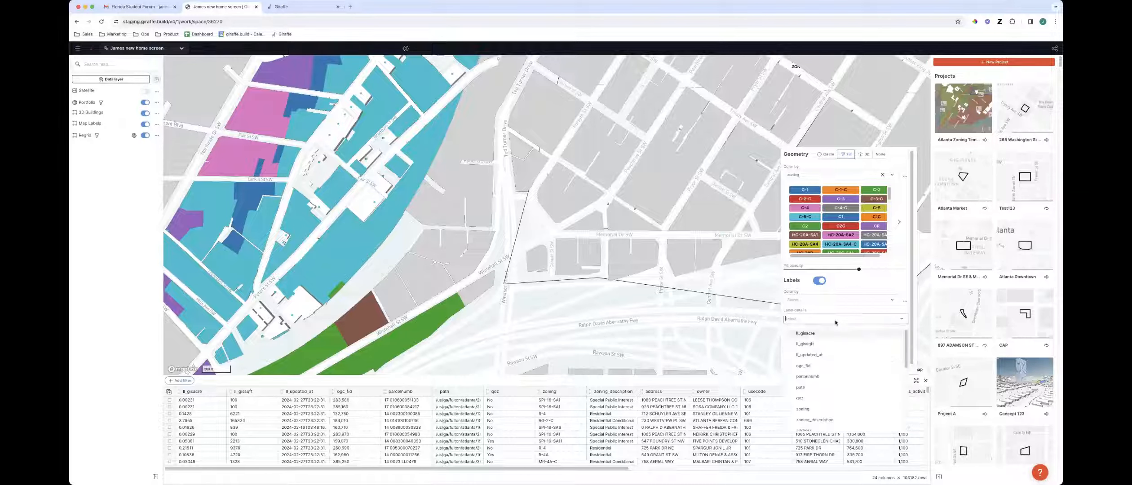
click(813, 407)
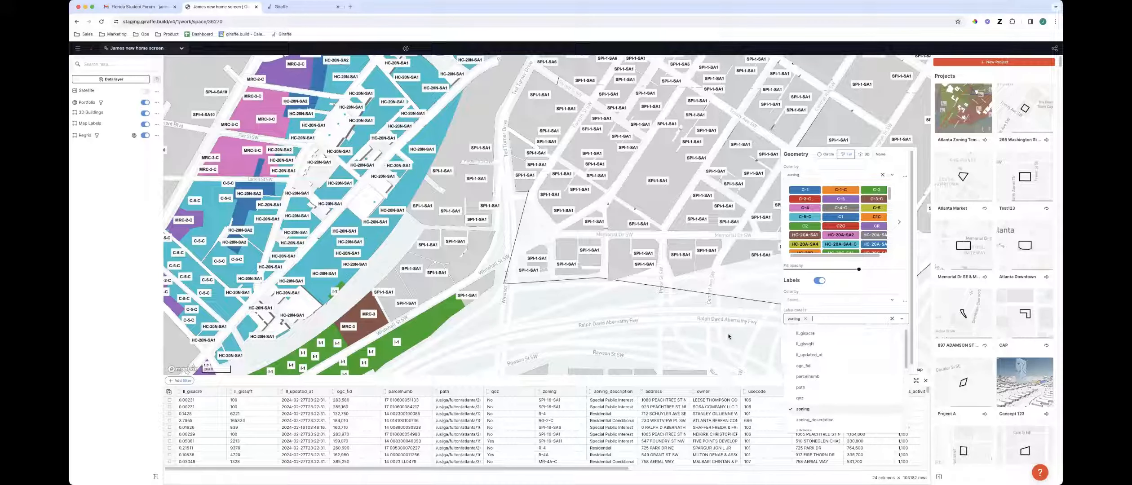
key(Escape)
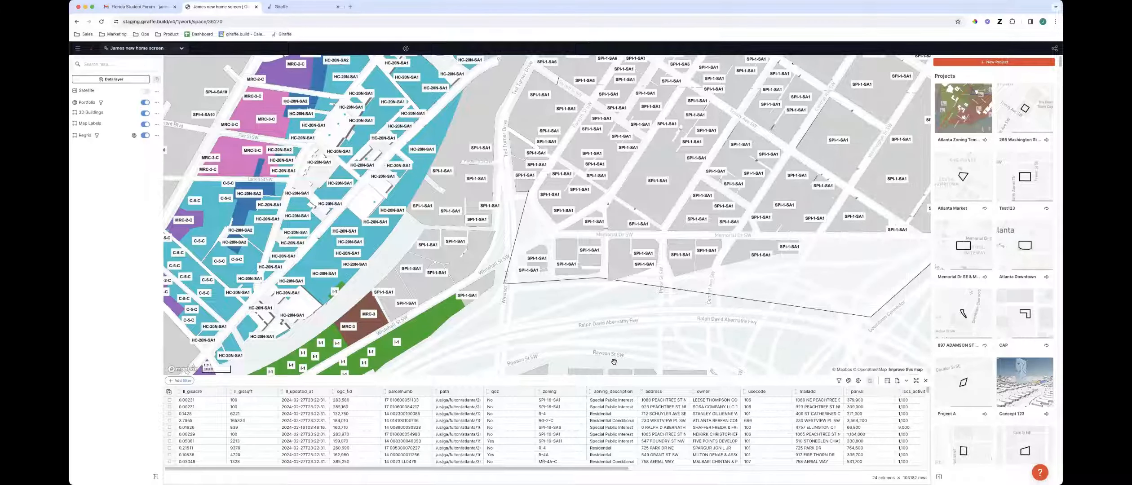
Add a table filter showing only parcels whose zoning is R-4
click(182, 381)
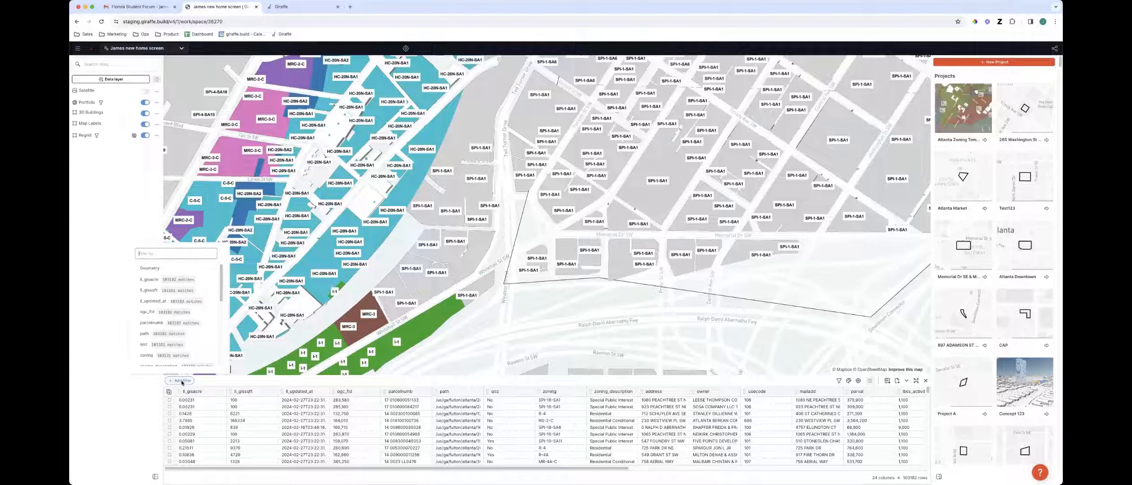
click(185, 356)
click(189, 362)
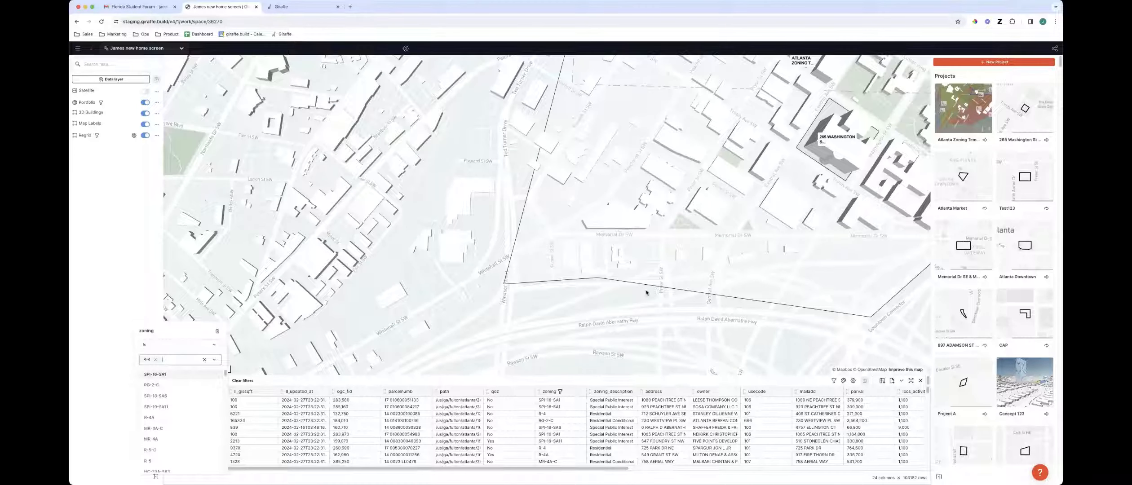
scroll(527, 322, down, 5)
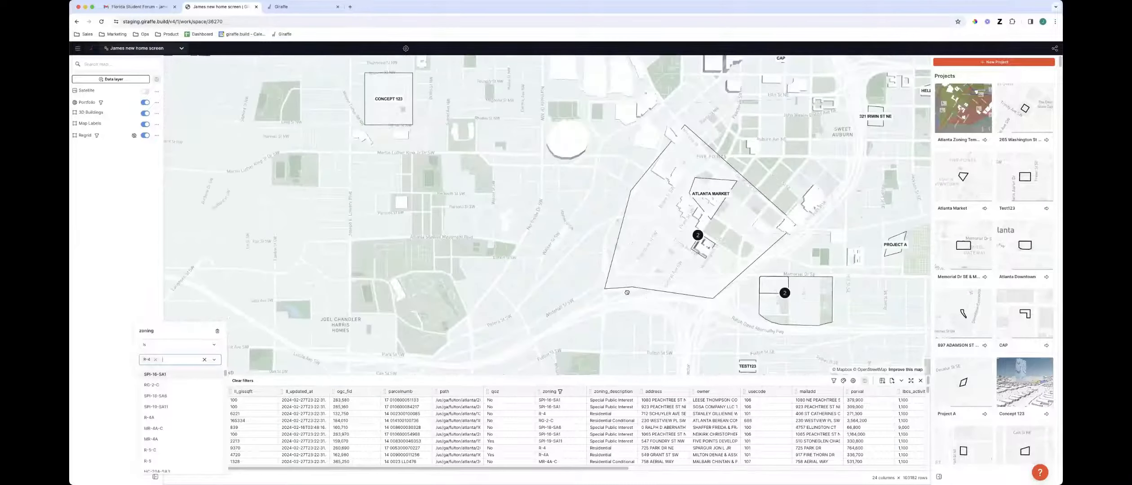
drag(656, 238, 669, 195)
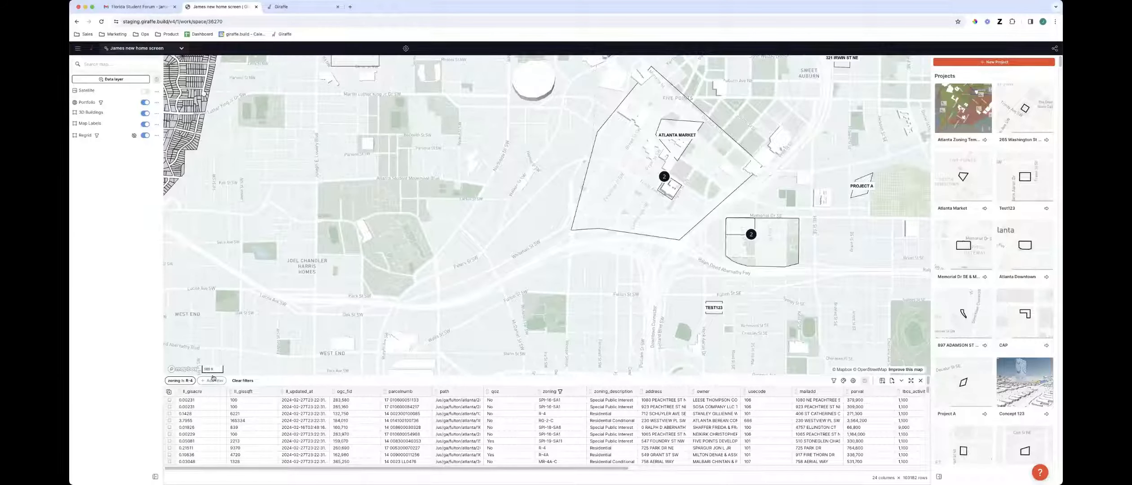
drag(210, 77, 299, 106)
scroll(299, 107, down, 2)
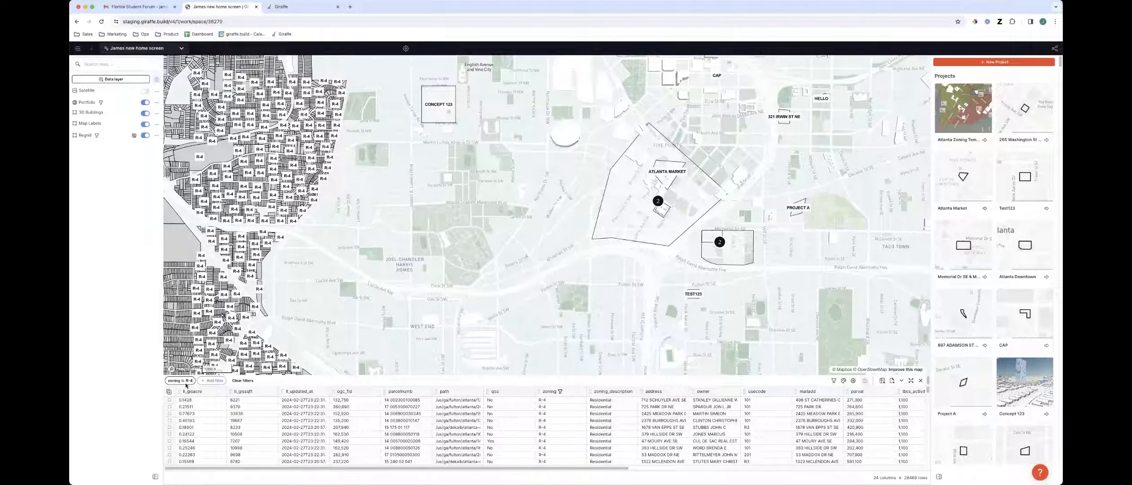
Switch the zoning filter to is Not R-4, then delete the filter
click(185, 382)
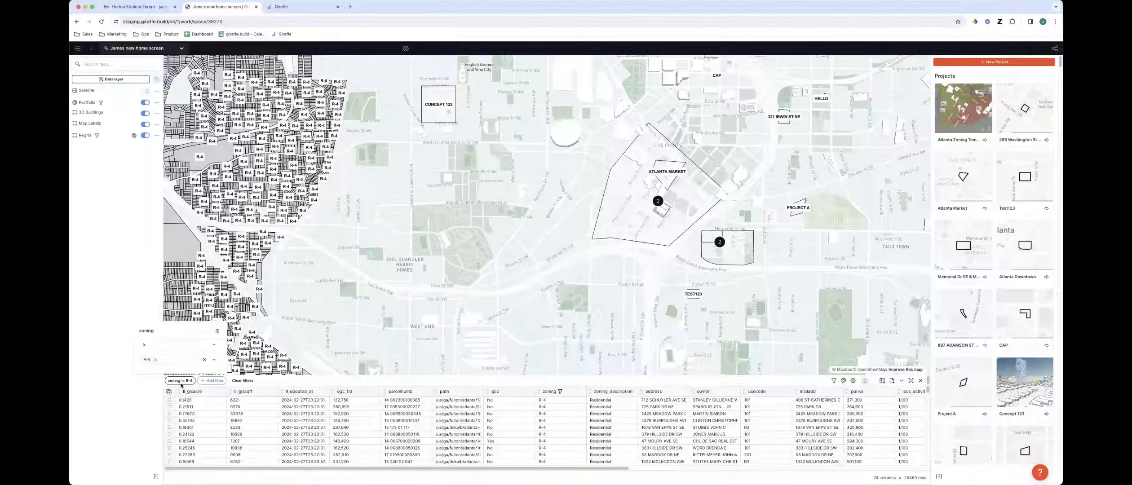
click(172, 348)
click(171, 375)
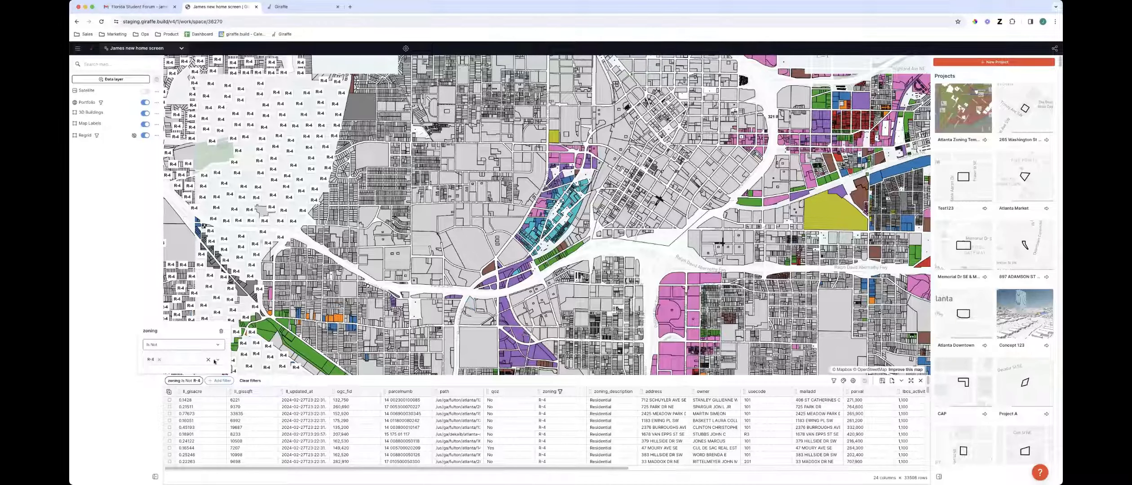
click(221, 332)
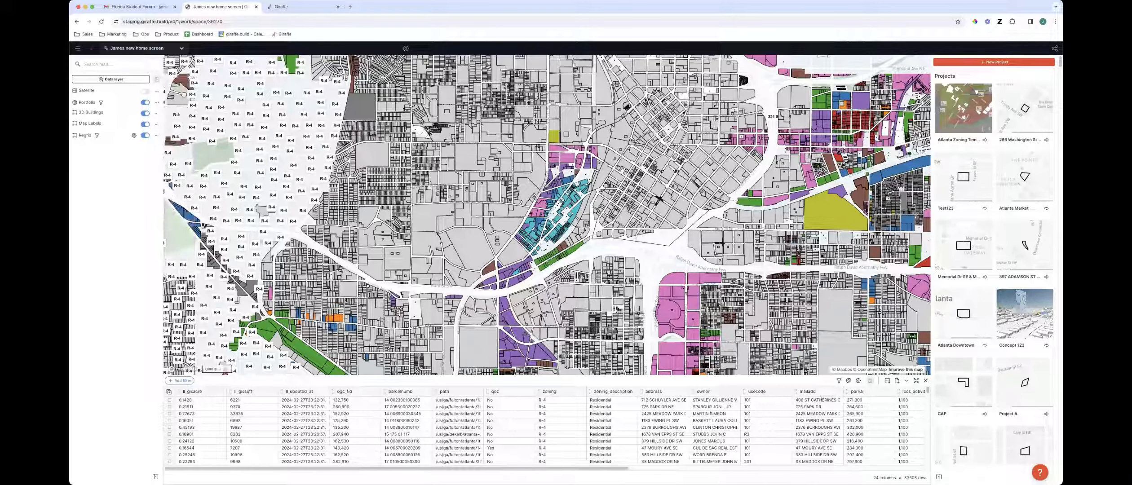
Remove the Regrid layer from the project
click(157, 136)
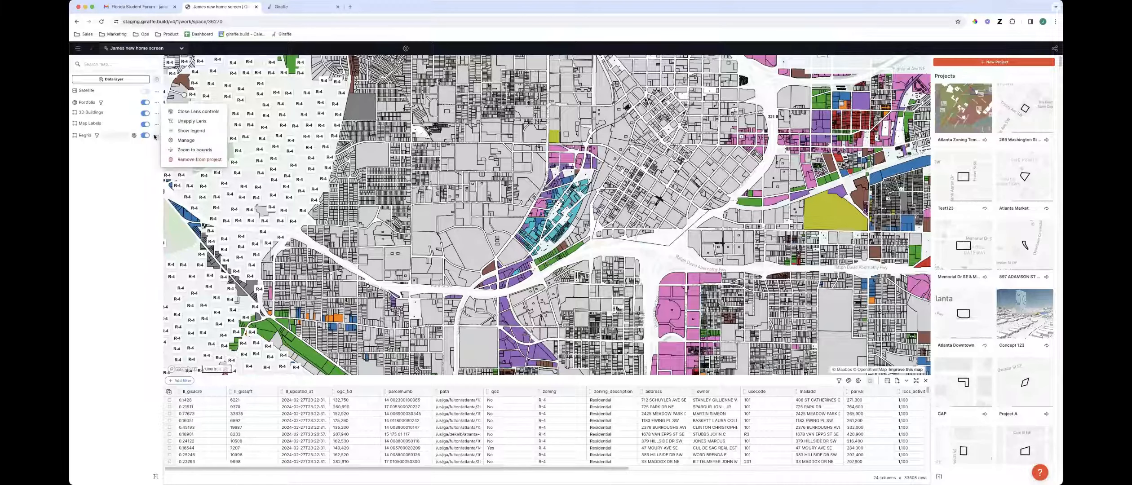
click(214, 164)
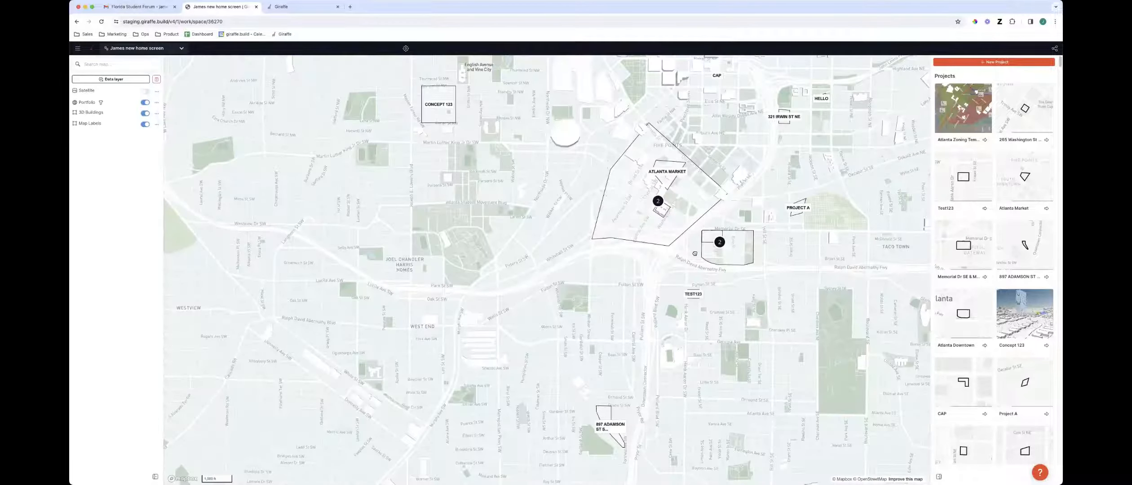
drag(647, 304, 625, 324)
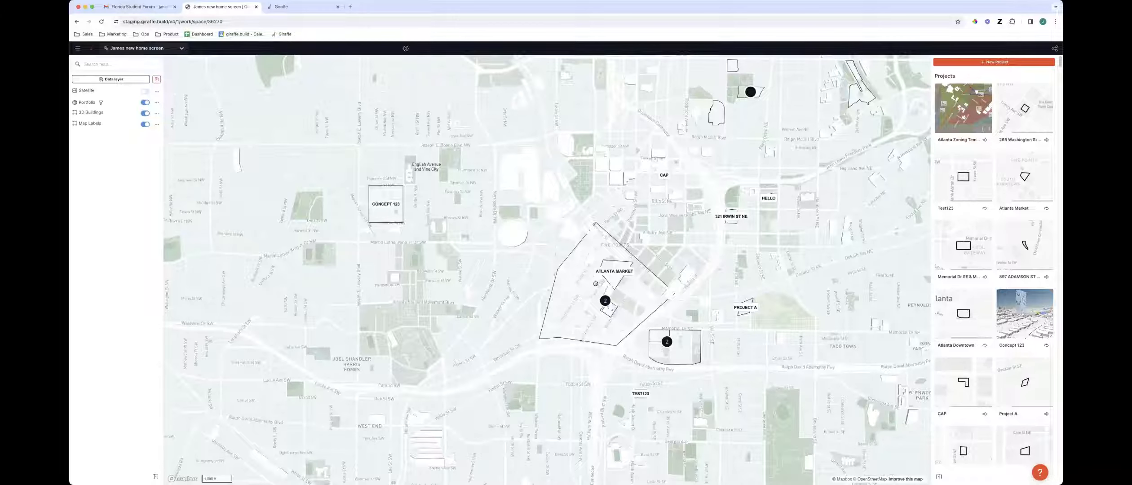
drag(595, 284, 591, 286)
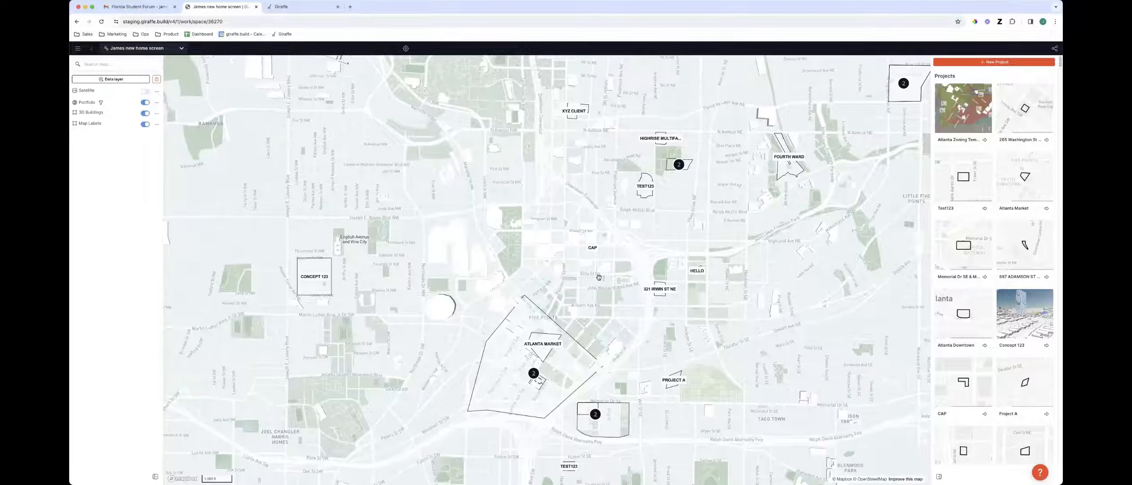
scroll(599, 277, up, 1)
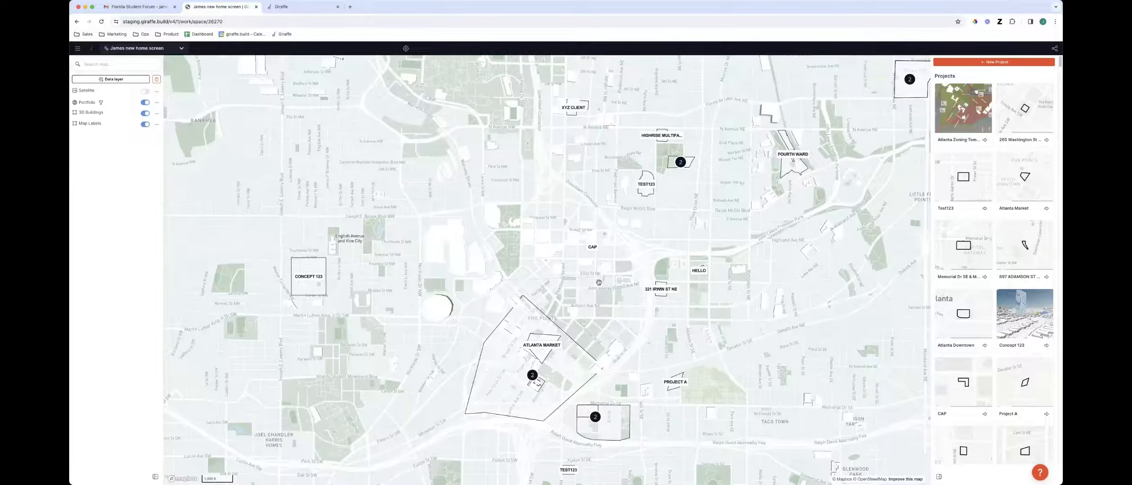
Tilt the map into a 3D view of downtown and open the 3D Buildings layer's data table
scroll(600, 282, up, 1)
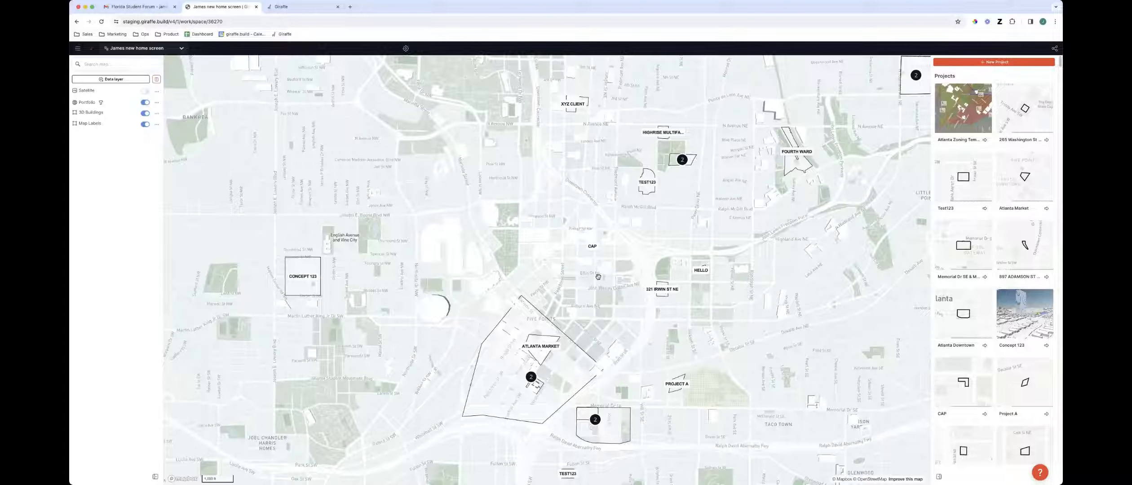
scroll(598, 279, up, 3)
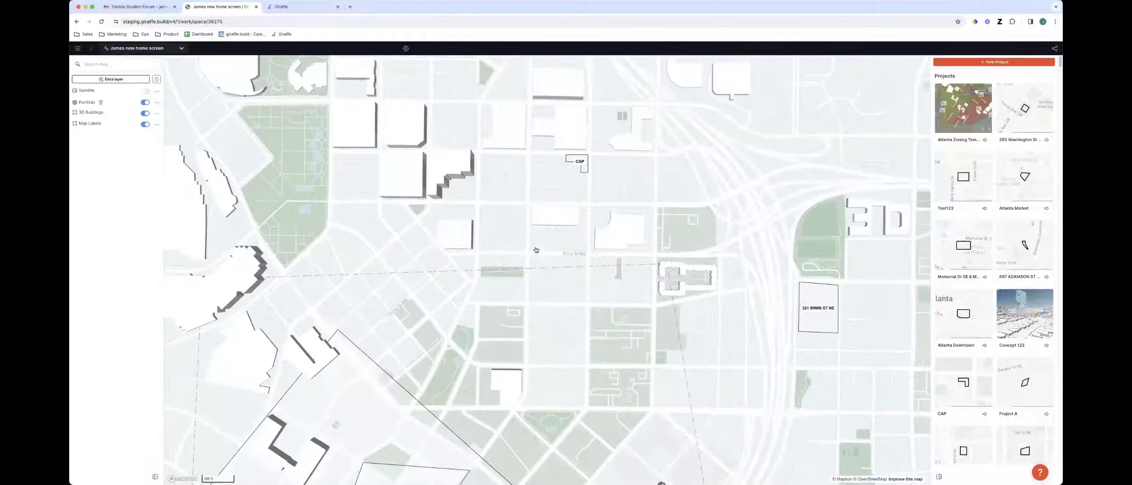
scroll(577, 276, up, 4)
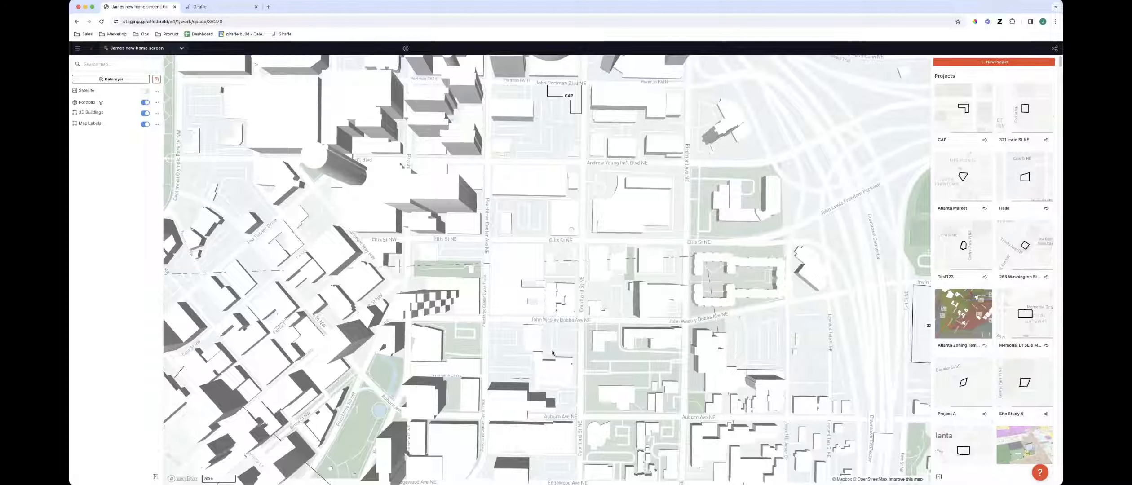
scroll(629, 302, down, 10)
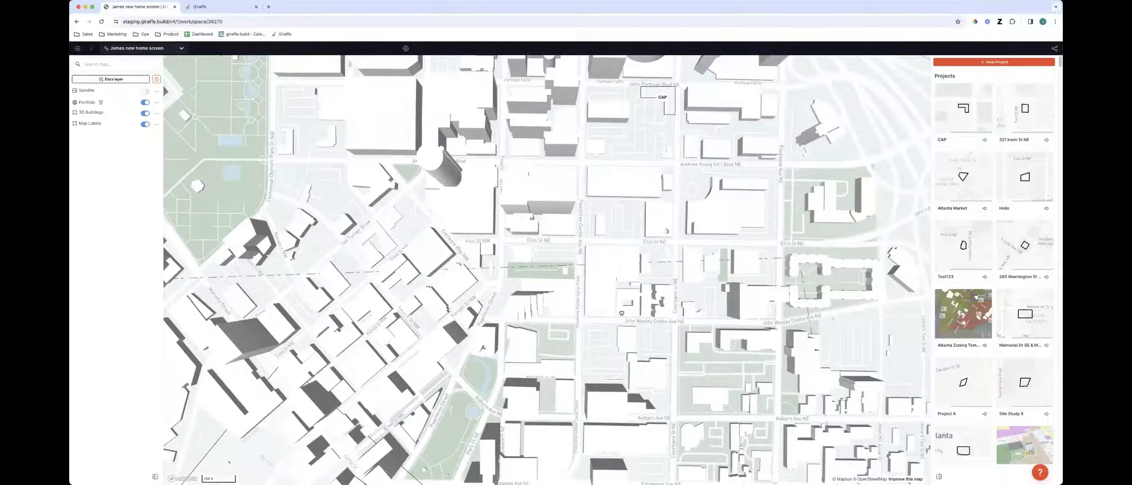
scroll(614, 296, up, 5)
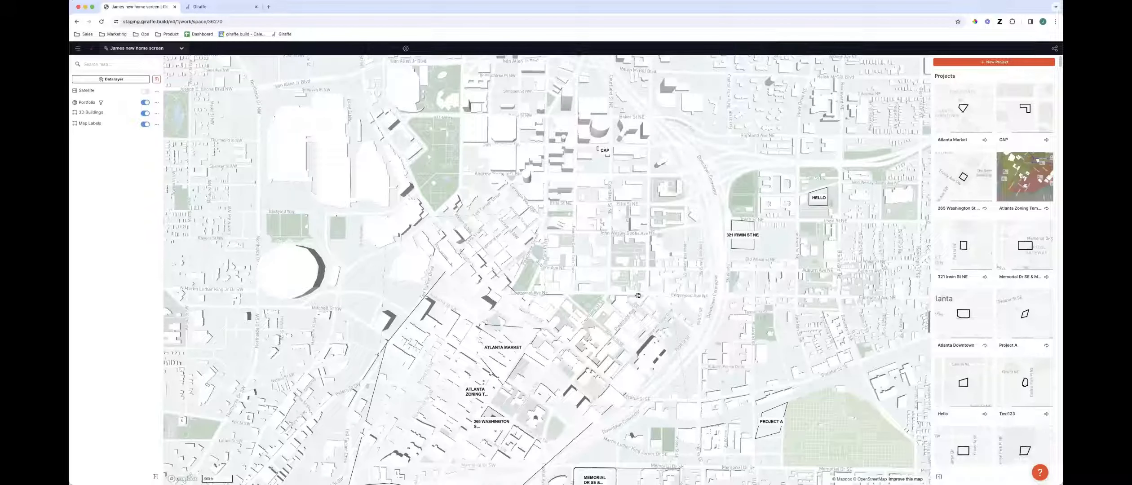
drag(648, 272, 704, 280)
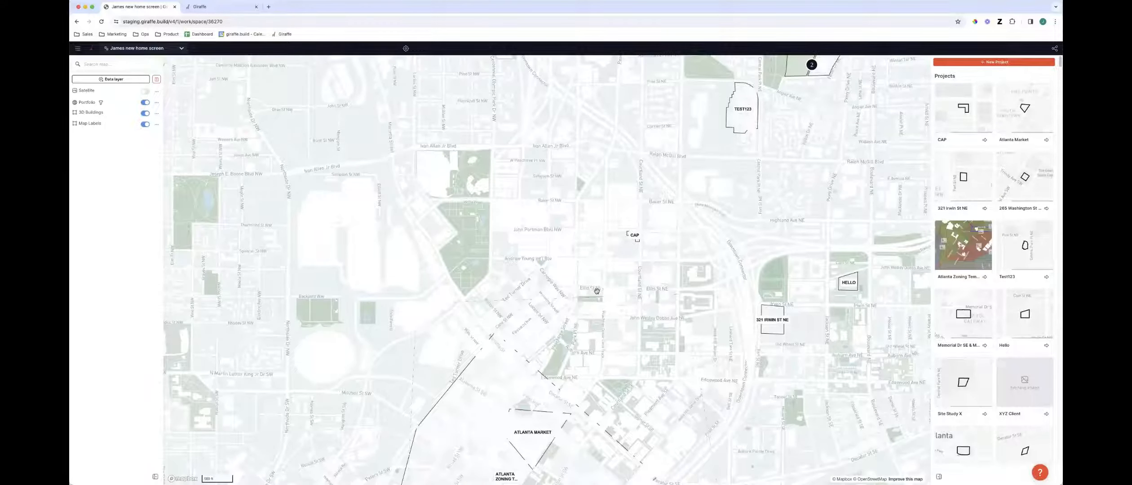
right_drag(589, 297, 378, 171)
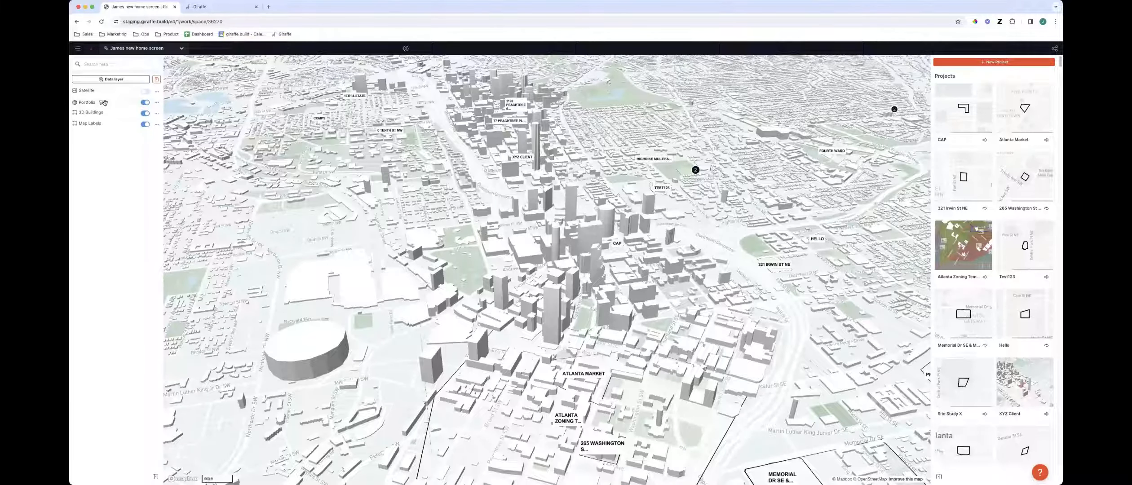
click(157, 114)
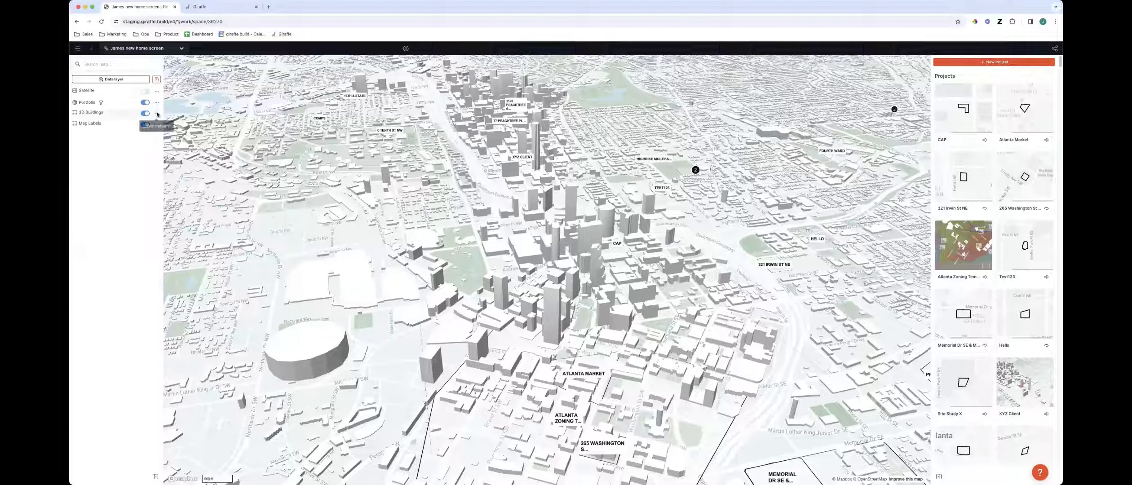
click(197, 94)
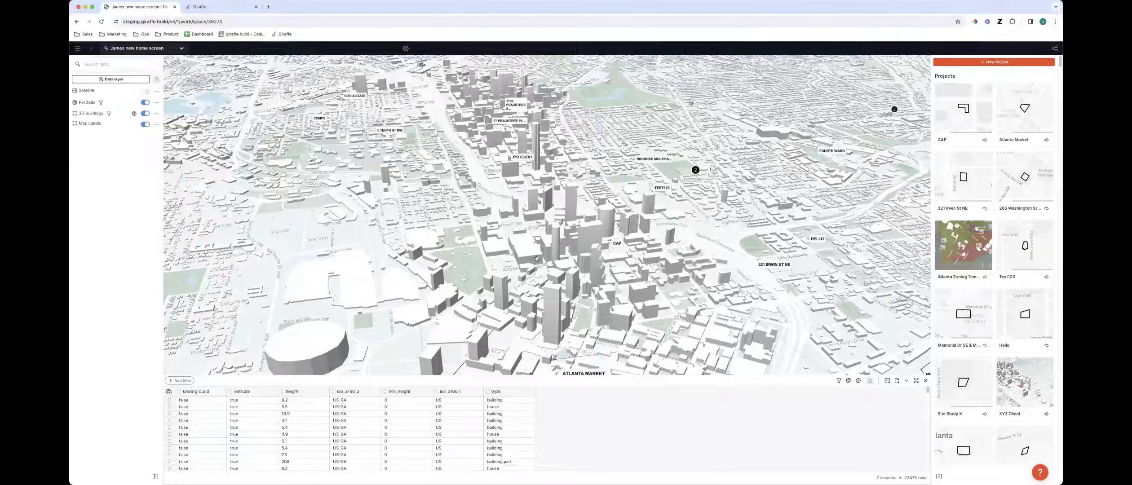
Color the 3D buildings by their type attribute
right_drag(539, 256, 531, 271)
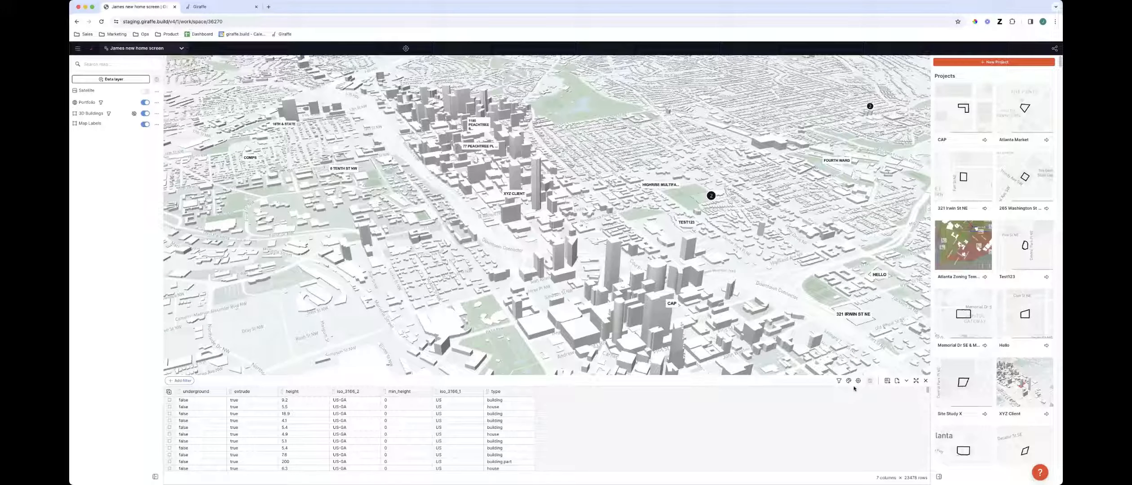
click(849, 381)
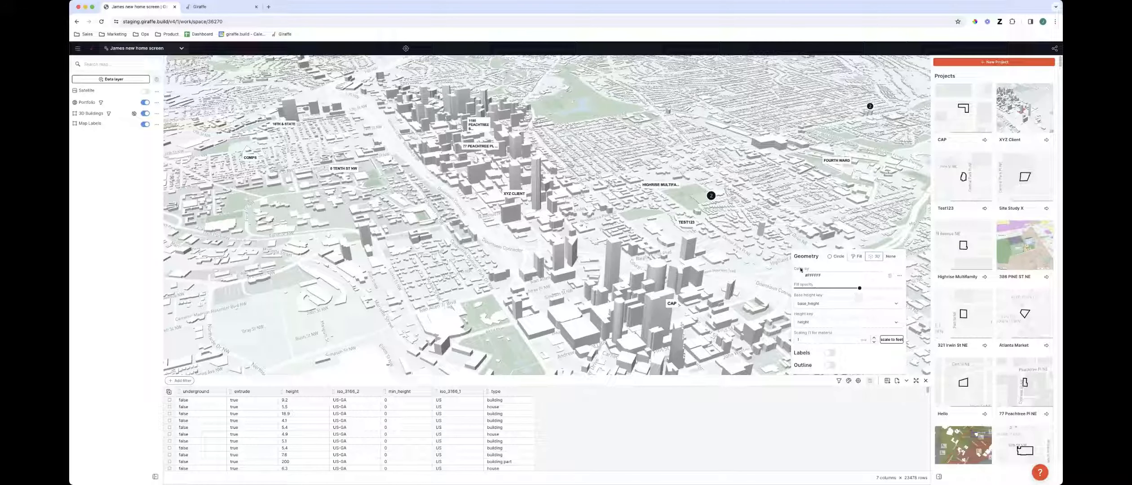
click(836, 275)
click(824, 356)
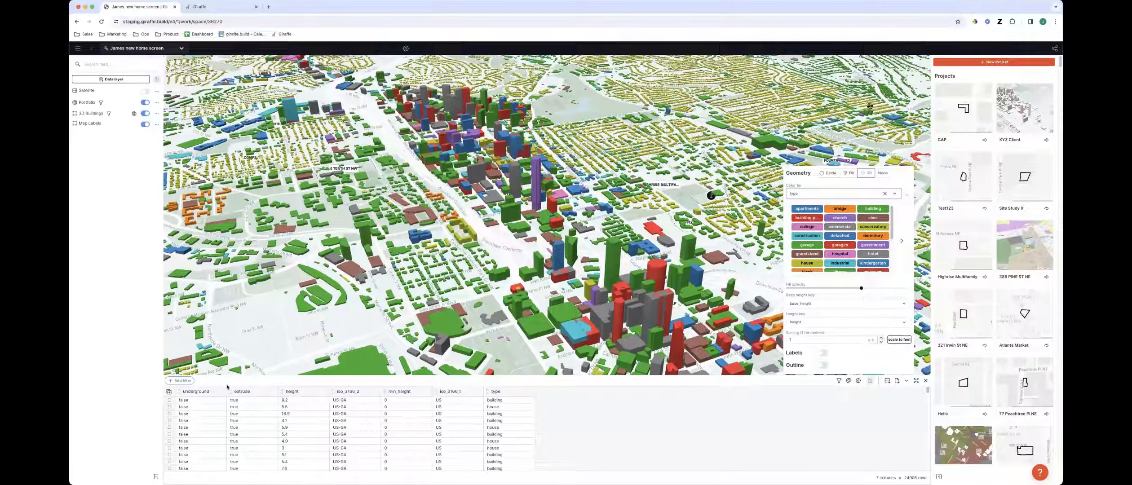
click(183, 381)
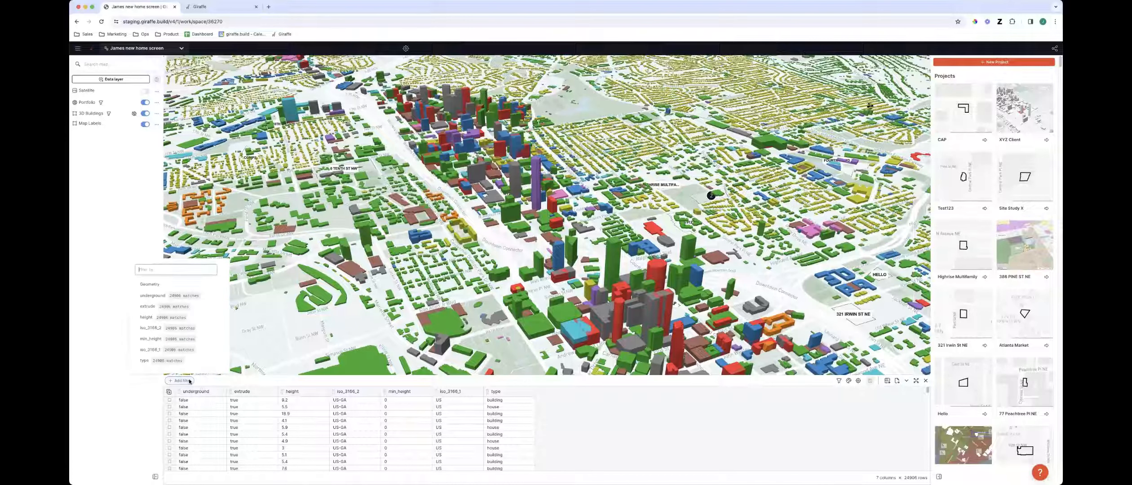
click(170, 284)
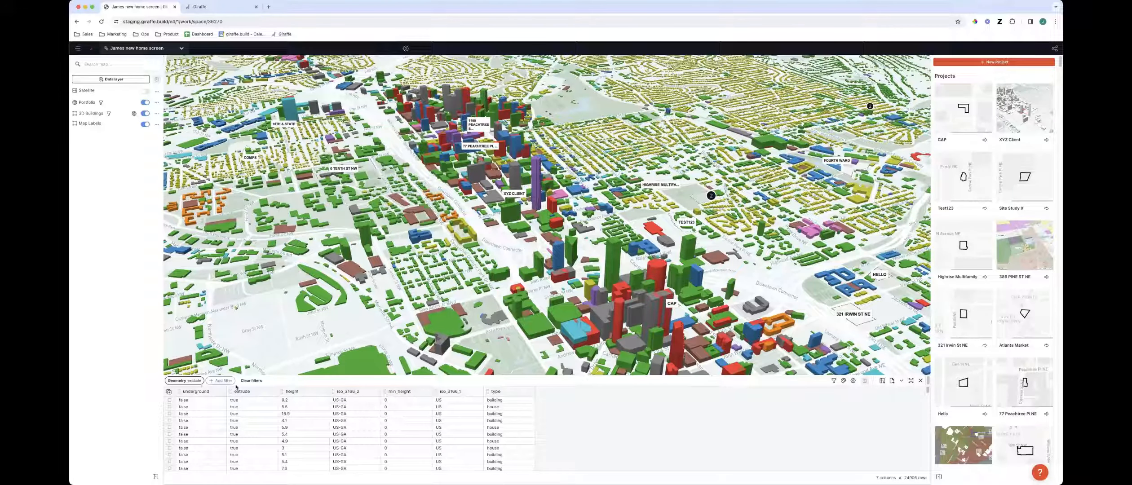
click(248, 381)
Add a table filter showing only buildings whose type is residential or apartments
click(181, 380)
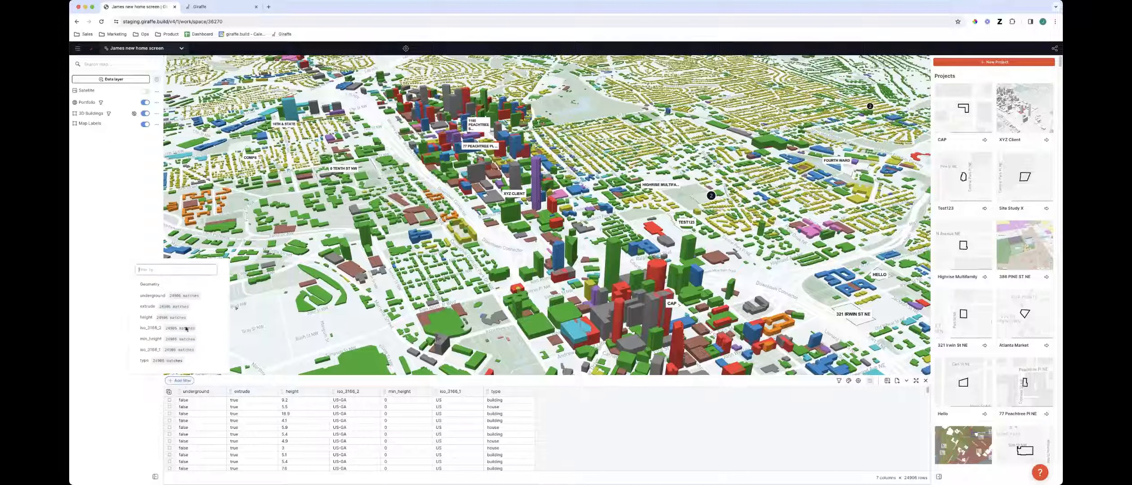
click(145, 360)
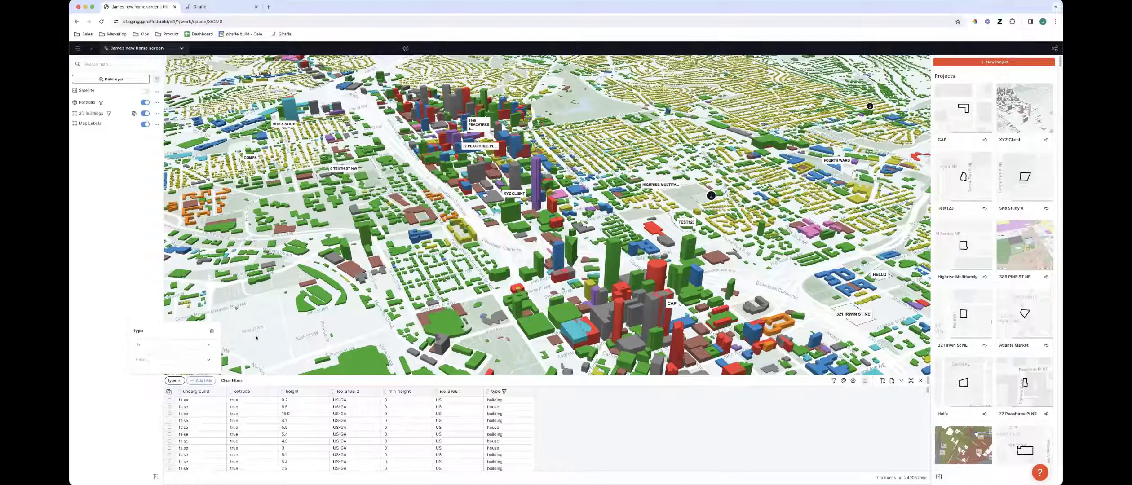
click(154, 360)
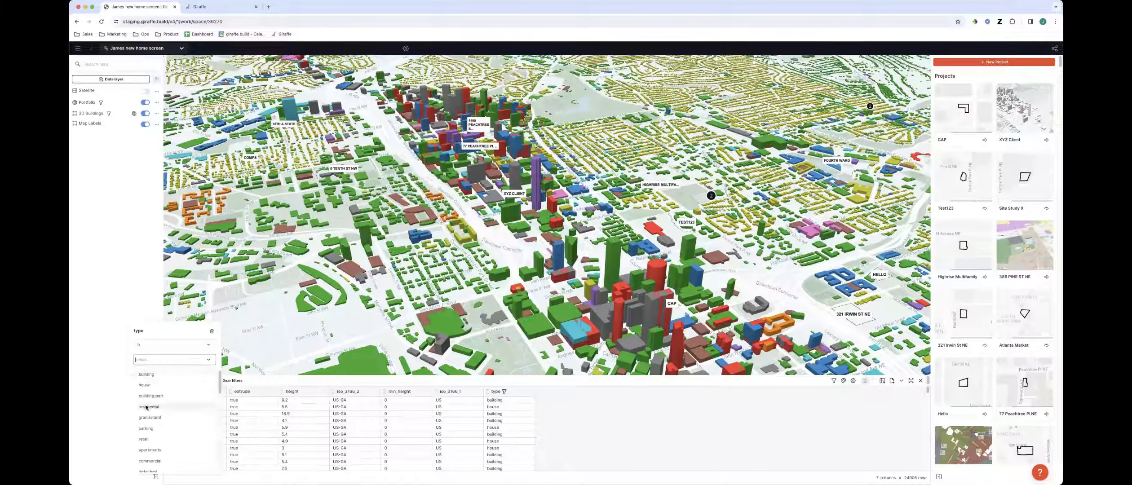
click(173, 374)
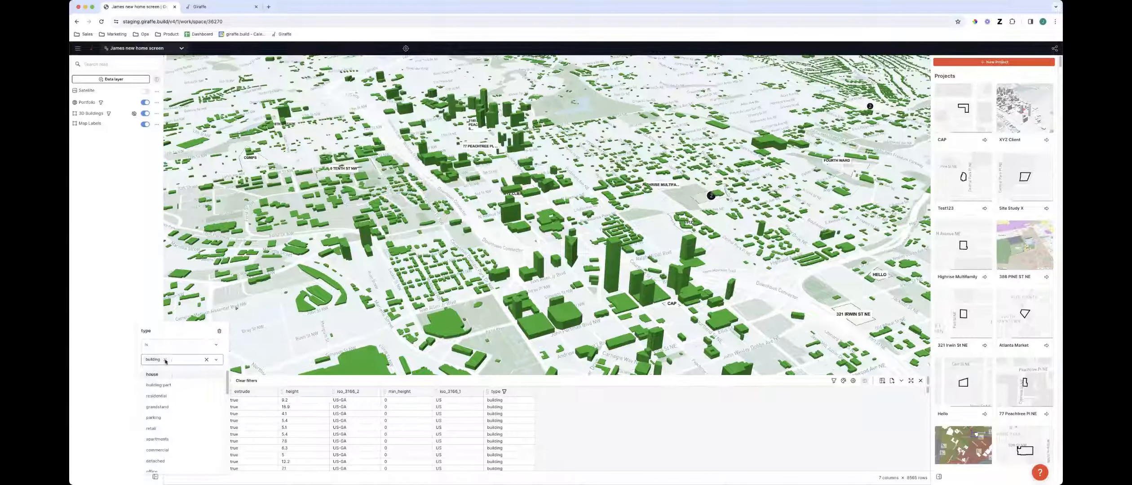
click(156, 396)
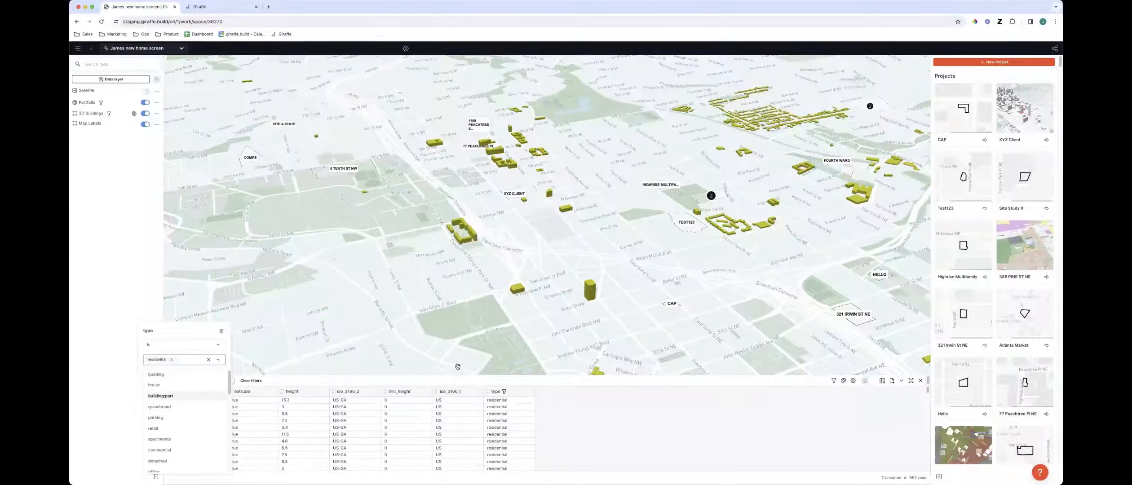
click(175, 439)
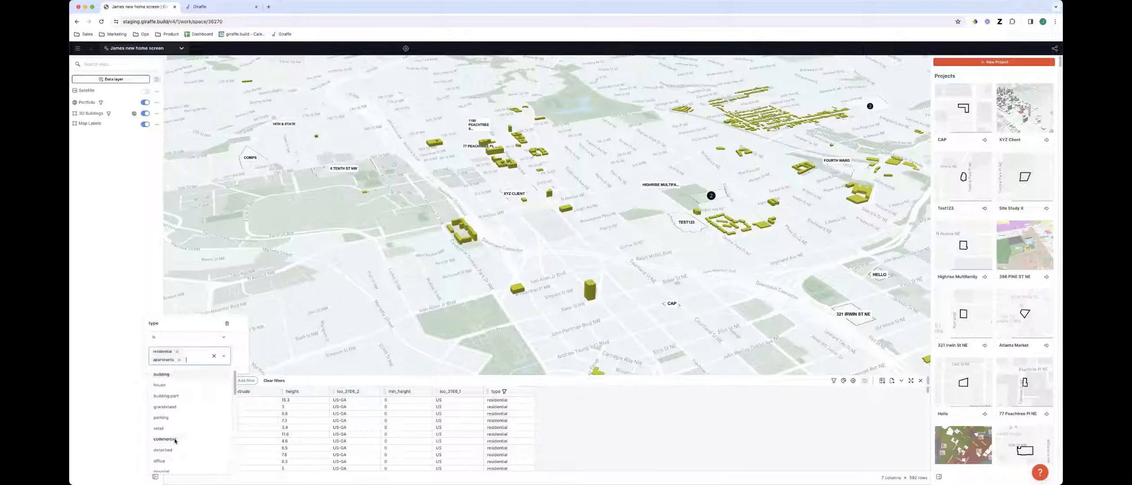
scroll(182, 430, down, 3)
scroll(188, 431, down, 3)
scroll(182, 432, down, 5)
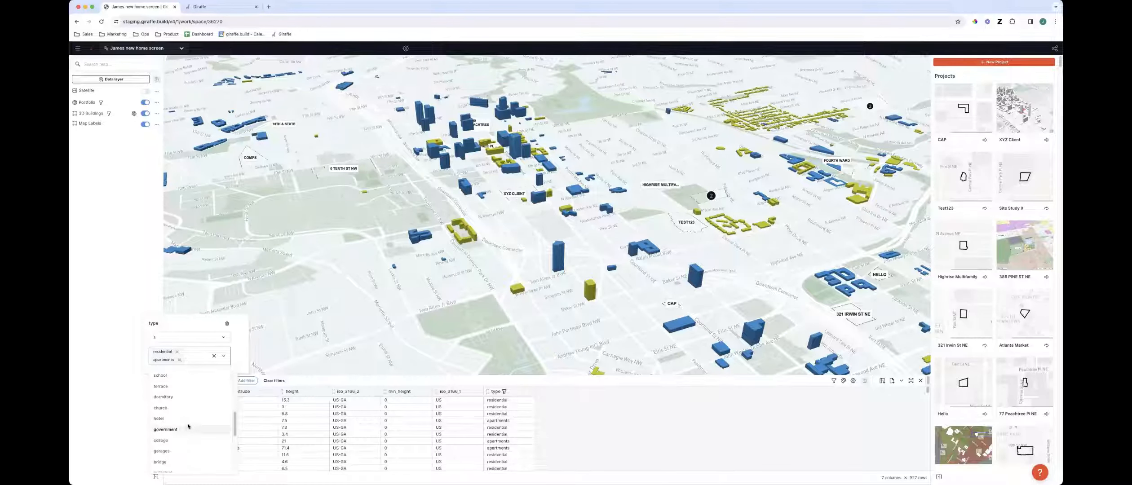
scroll(191, 424, down, 1)
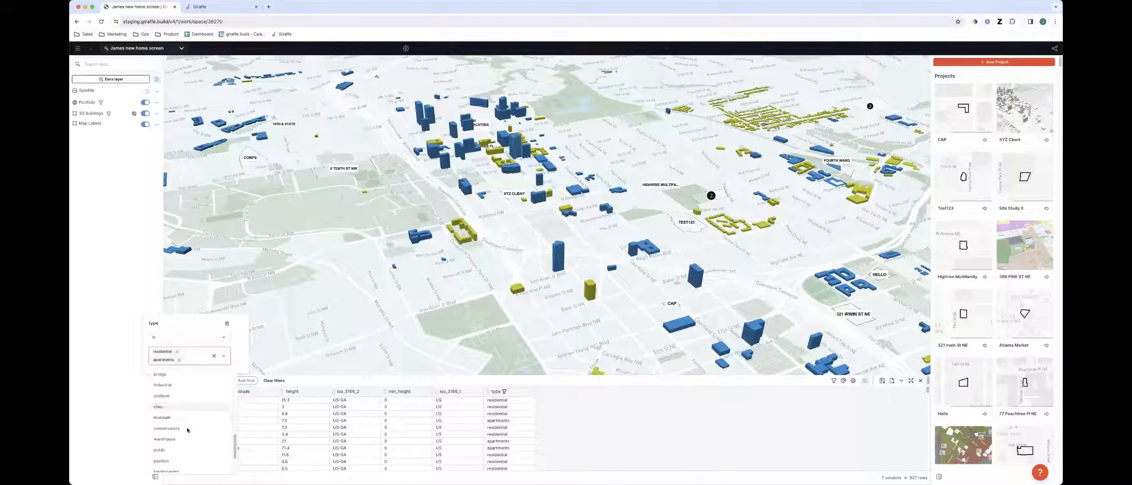
scroll(203, 436, down, 3)
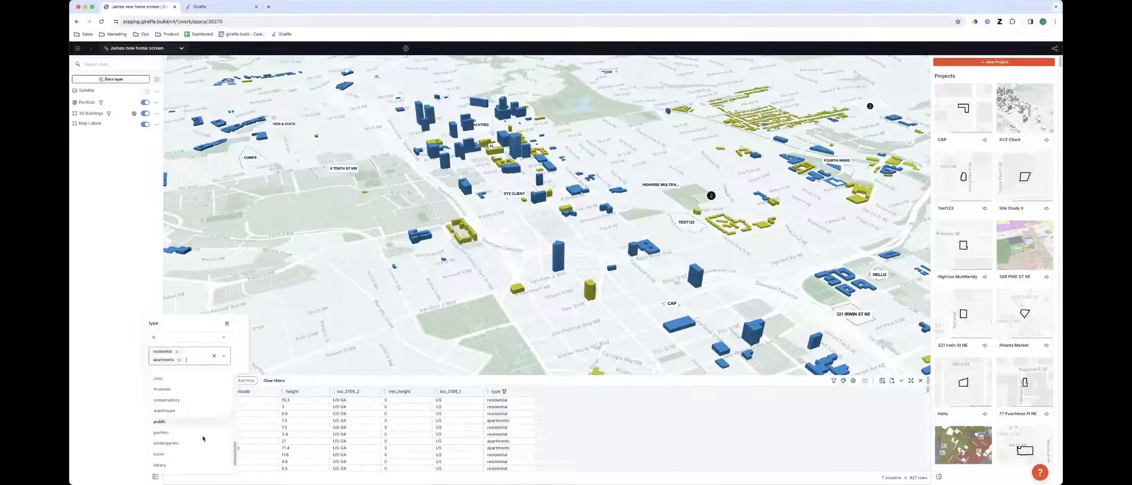
click(570, 356)
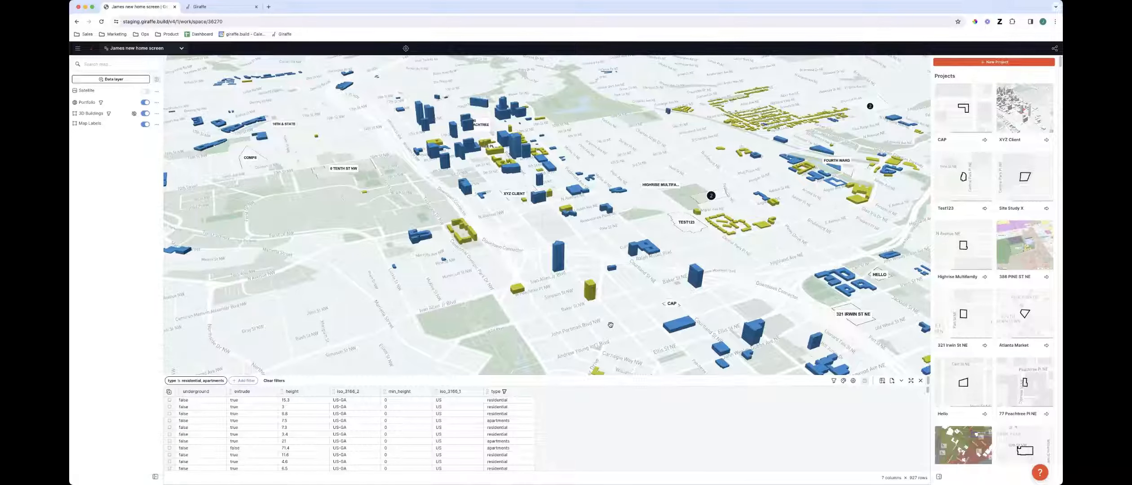
Select seven building rows in the filtered table and export the selected features
right_drag(610, 324, 607, 332)
mouse_move(614, 253)
right_down()
mouse_move(613, 265)
mouse_move(612, 255)
right_up()
right_drag(610, 211, 609, 279)
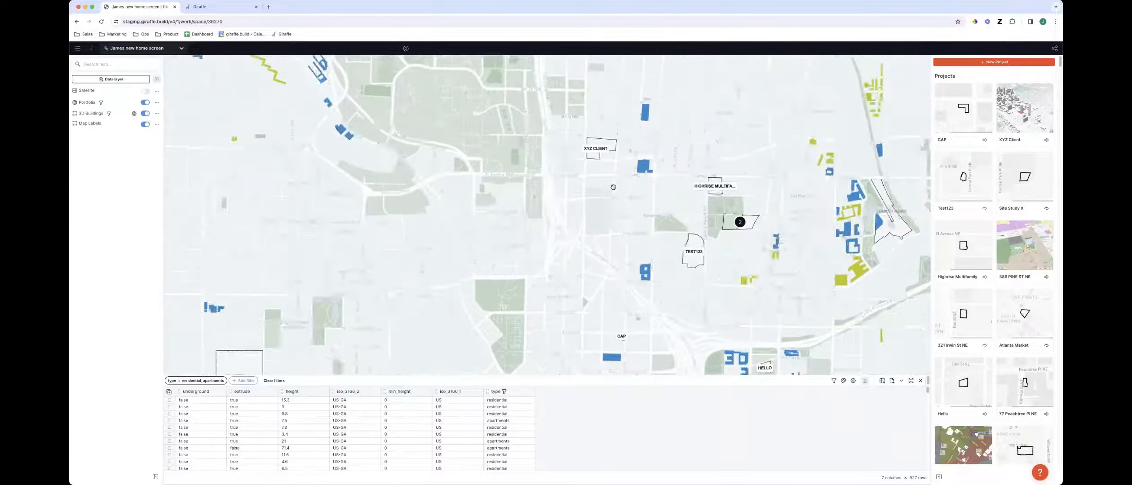
scroll(618, 184, up, 3)
drag(608, 312, 584, 371)
drag(507, 194, 507, 348)
right_drag(507, 349, 485, 325)
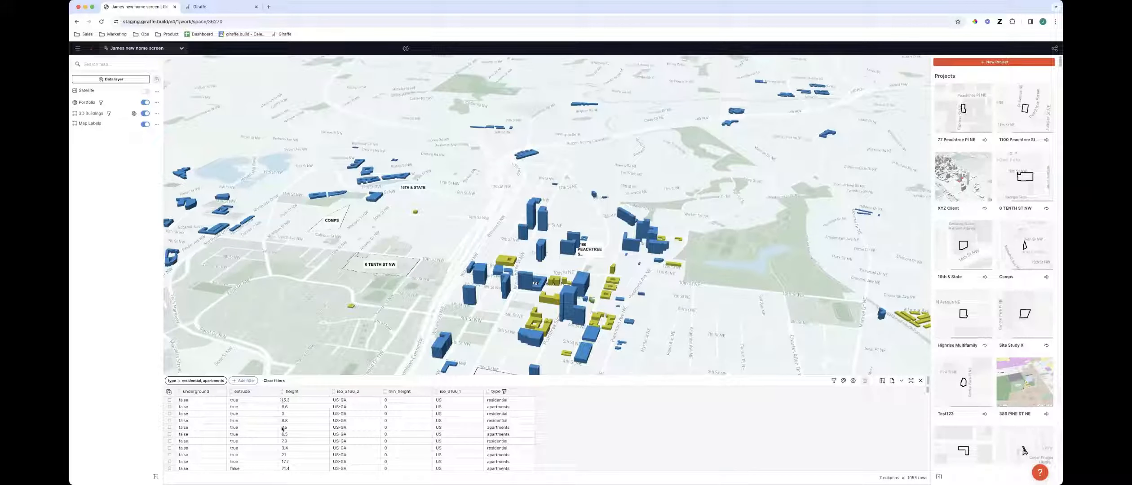
click(171, 400)
drag(171, 399, 171, 421)
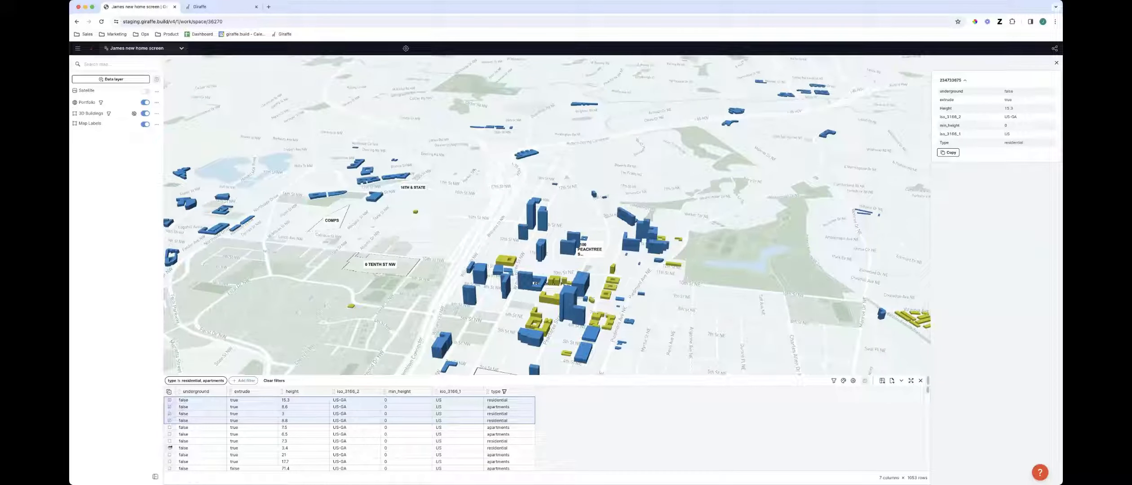
shift+click(169, 454)
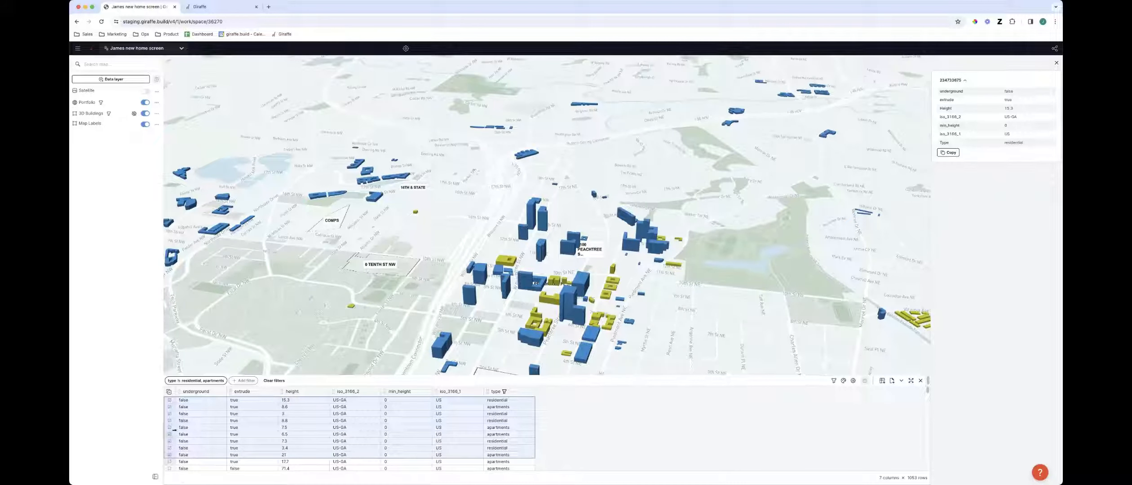
shift+click(169, 428)
click(169, 442)
shift+click(169, 455)
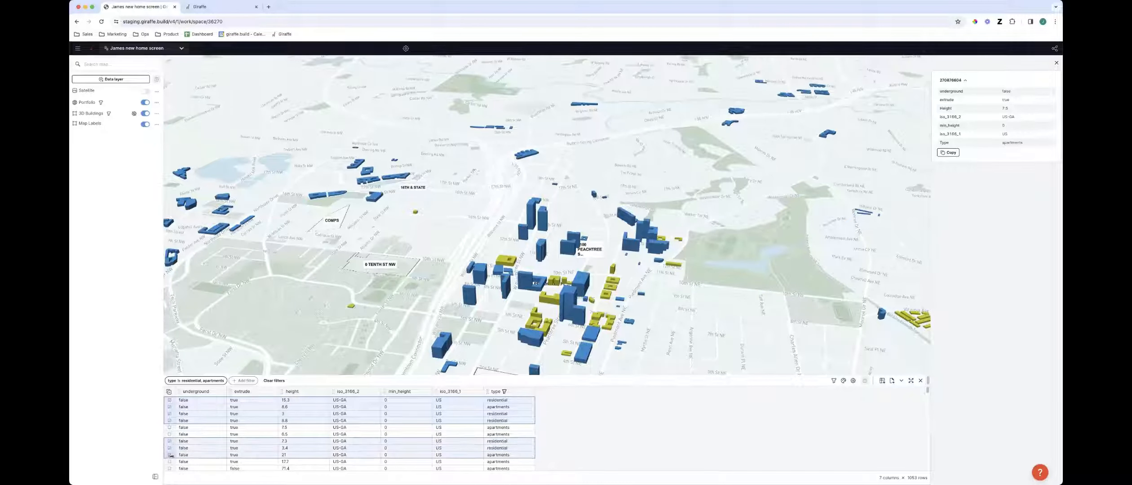
click(892, 381)
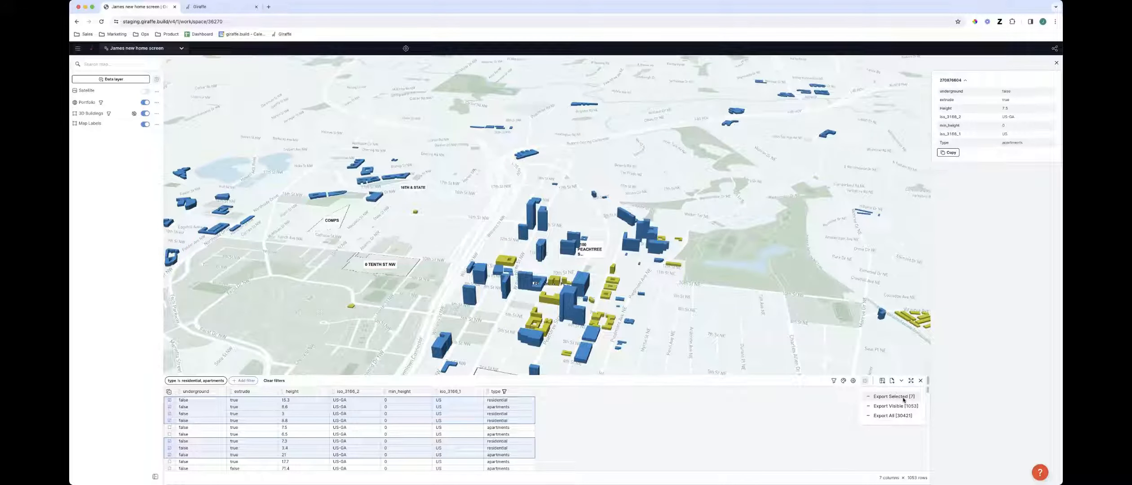
click(899, 397)
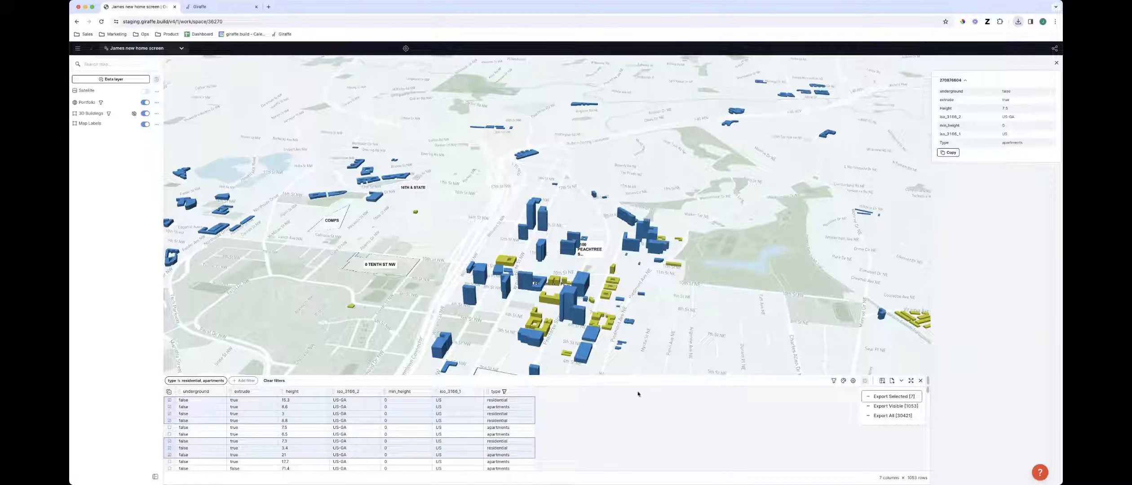
Export all features of the 3D Buildings layer from its data table
click(626, 346)
right_drag(615, 361, 638, 361)
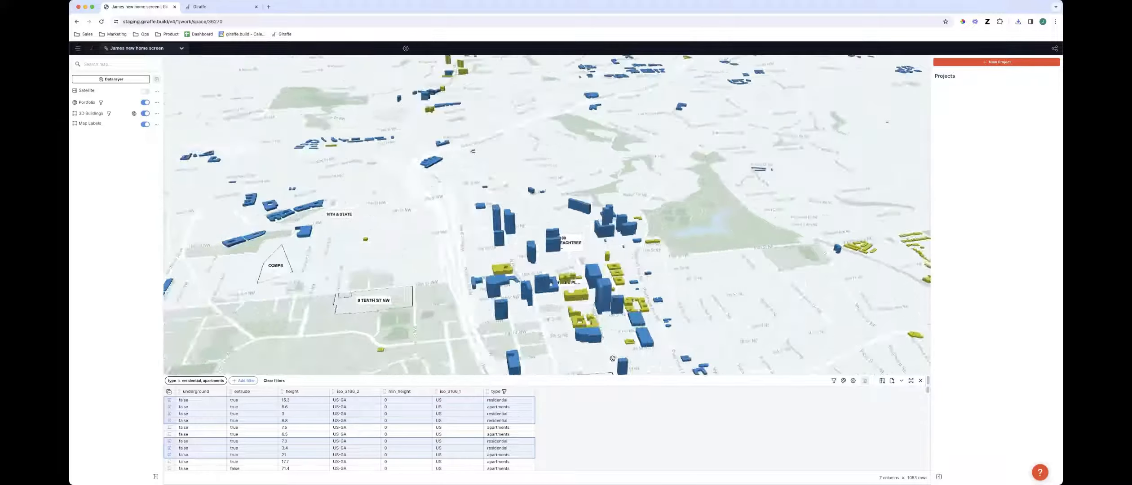
scroll(641, 362, down, 5)
drag(642, 364, 644, 327)
scroll(645, 327, up, 5)
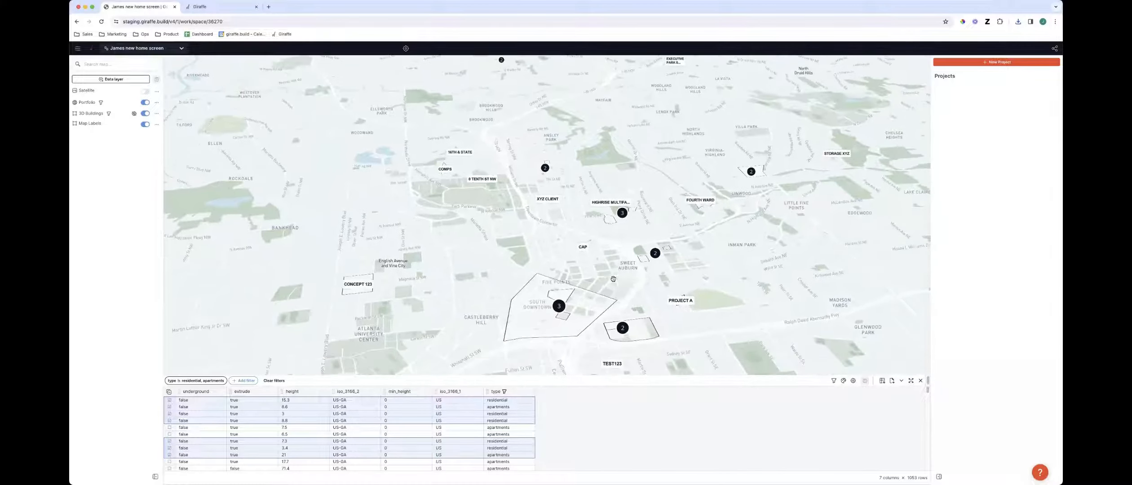
scroll(642, 299, down, 5)
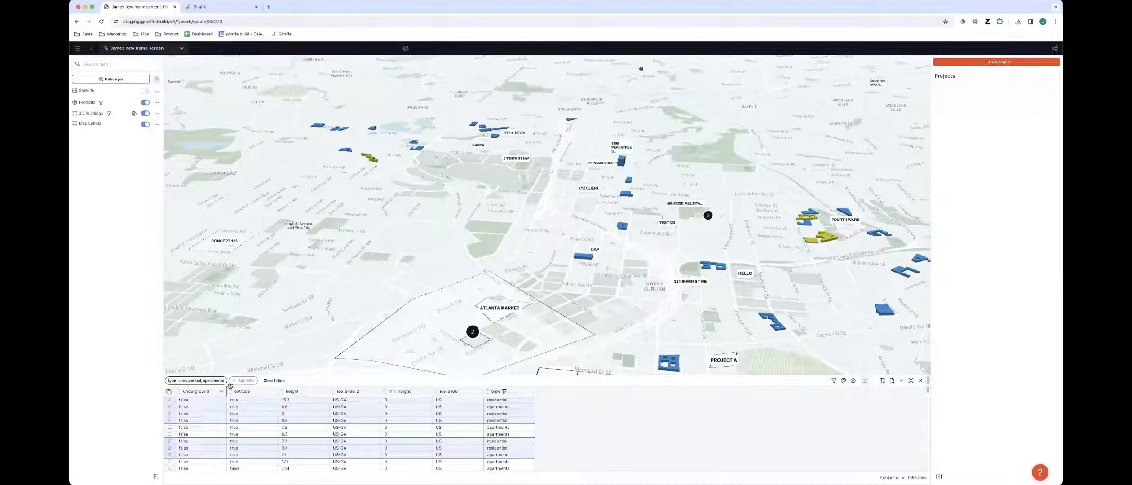
click(893, 382)
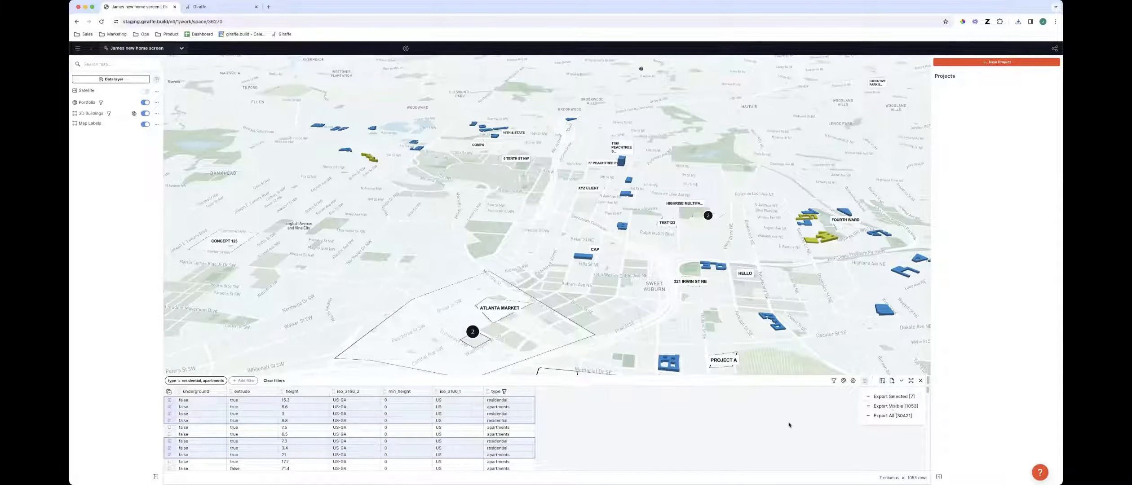
click(889, 416)
Open the Portfolio layer's data table
scroll(692, 327, down, 3)
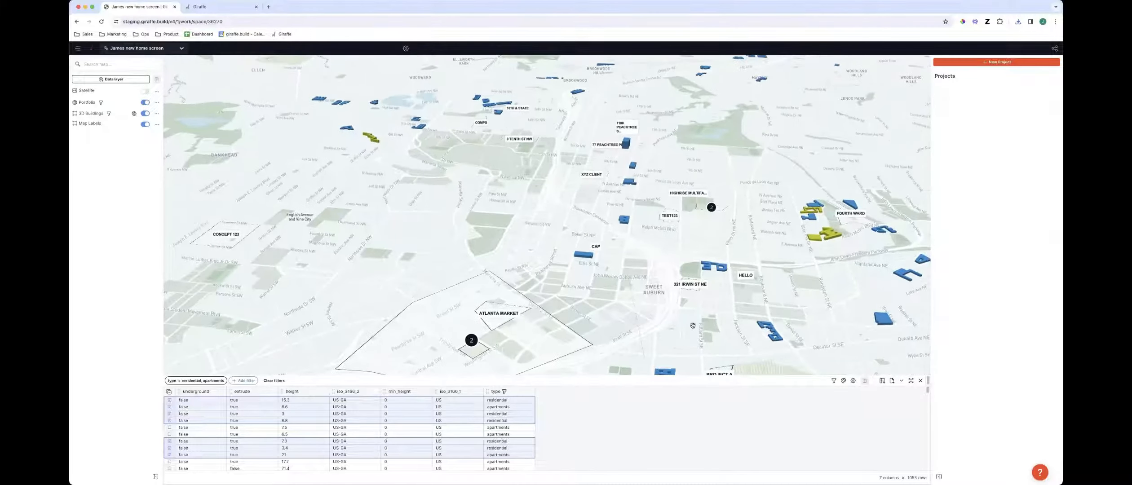
drag(692, 327, 640, 329)
scroll(629, 332, down, 4)
right_drag(620, 334, 618, 335)
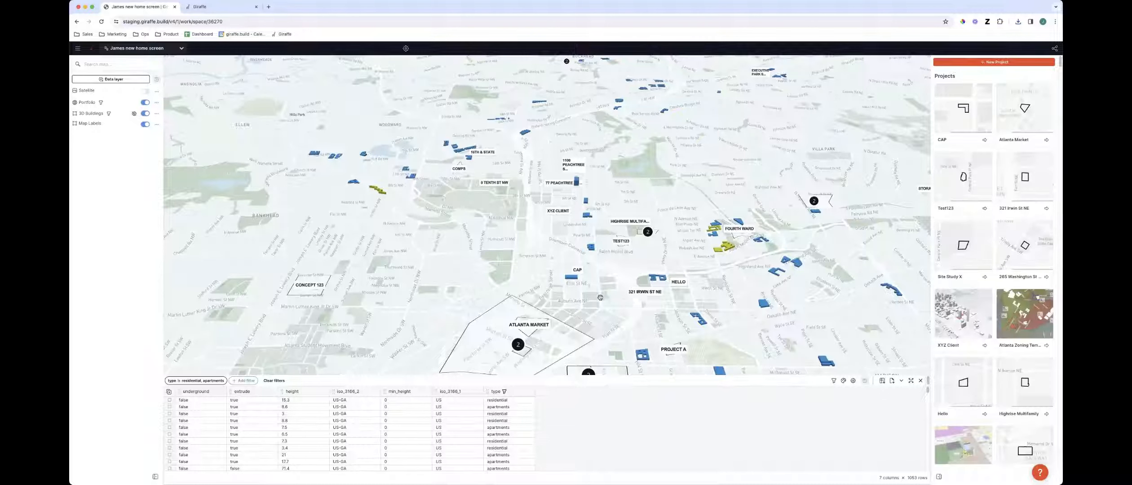
right_drag(587, 277, 585, 275)
scroll(585, 279, up, 5)
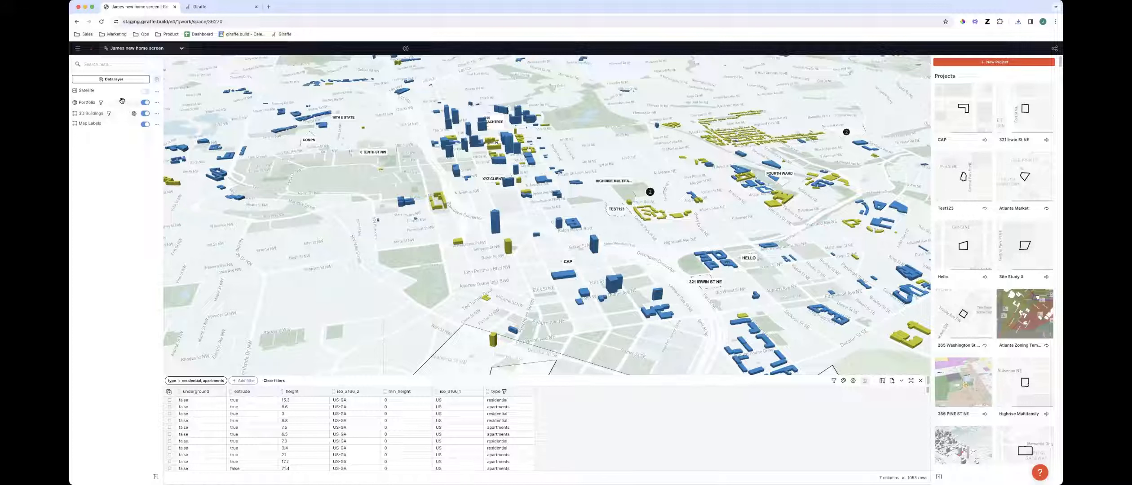
click(157, 105)
click(179, 91)
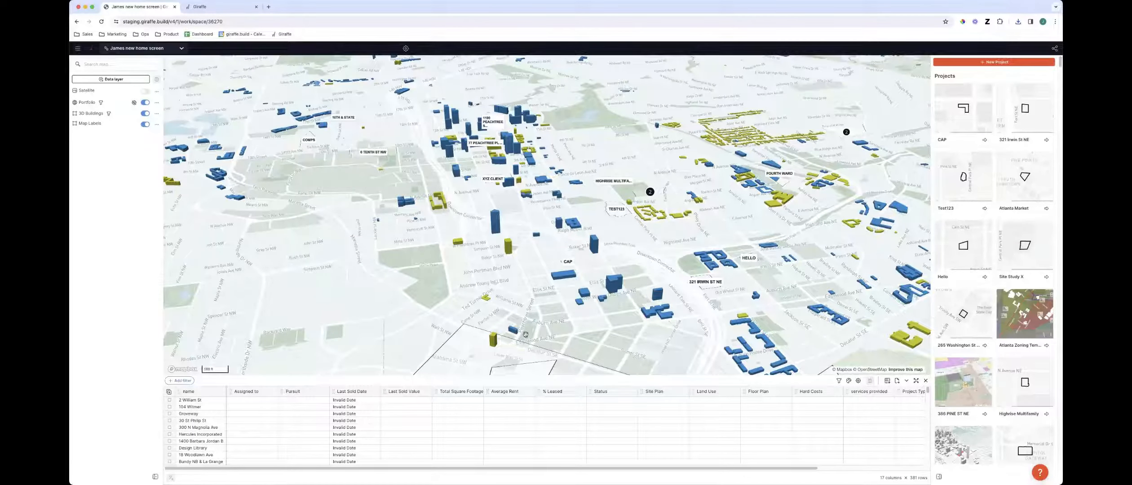
Toggle the Portfolio layer's visibility off and back on
right_drag(520, 332, 506, 336)
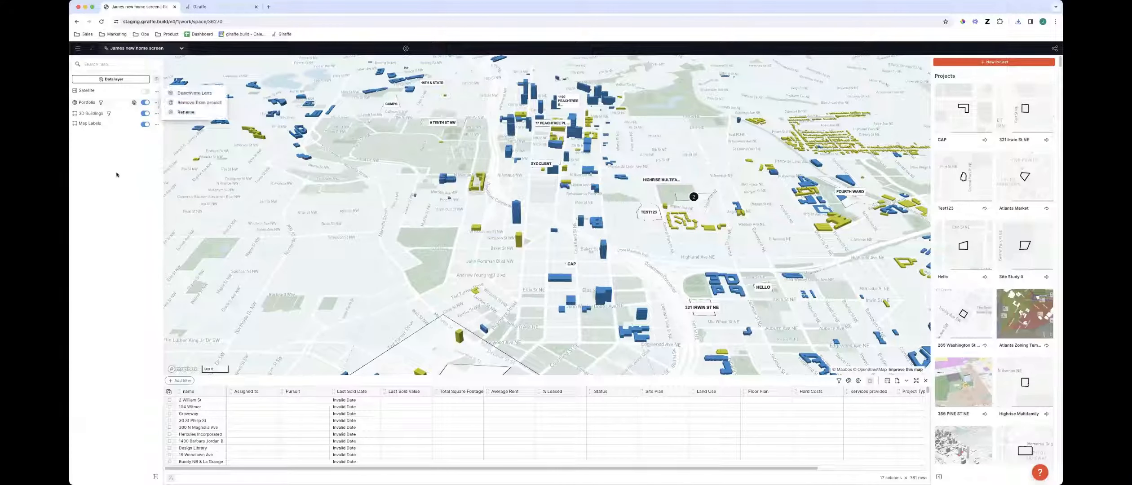
click(146, 103)
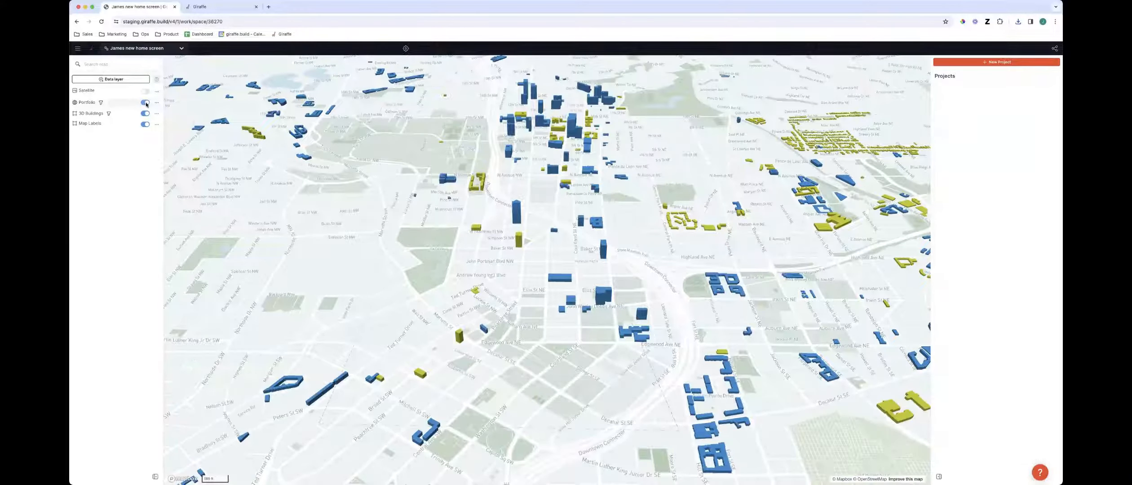
click(146, 102)
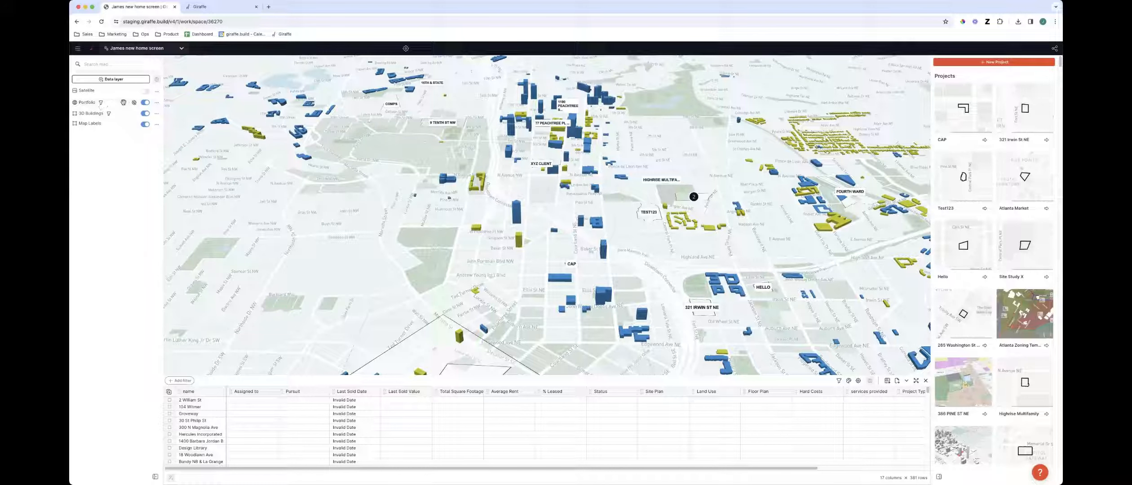
Scroll across the Portfolio table's columns
scroll(591, 329, down, 3)
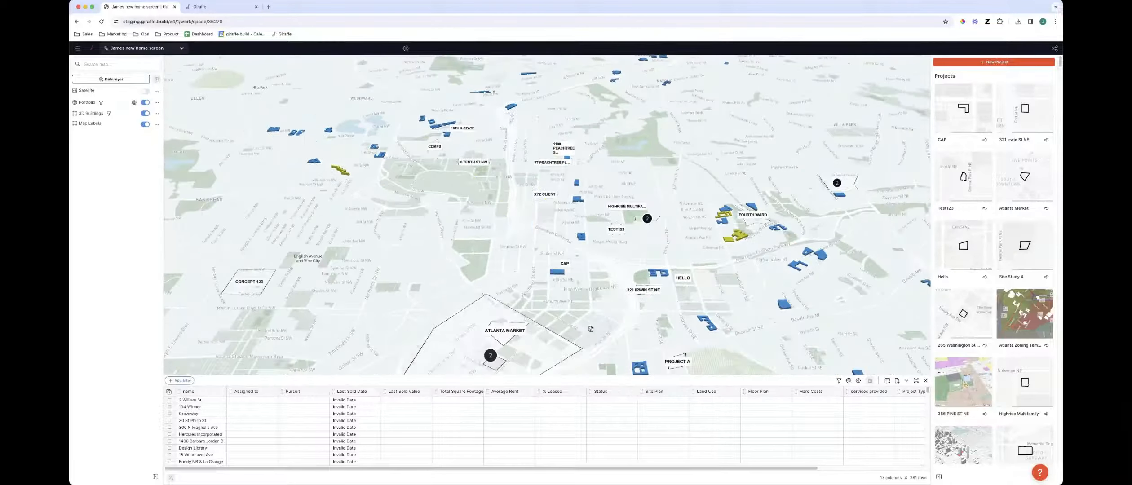
scroll(591, 329, down, 3)
right_drag(591, 329, 594, 352)
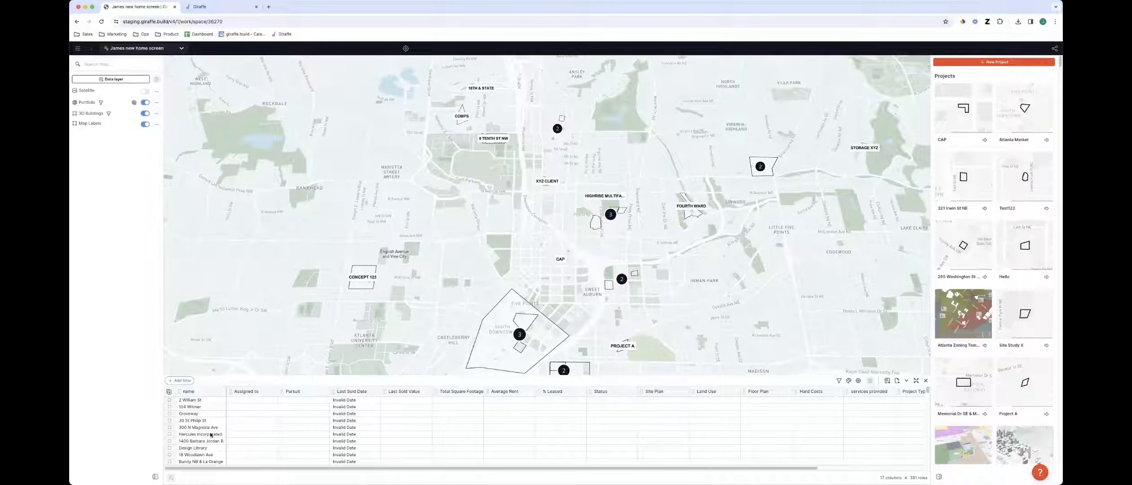
drag(220, 469, 379, 469)
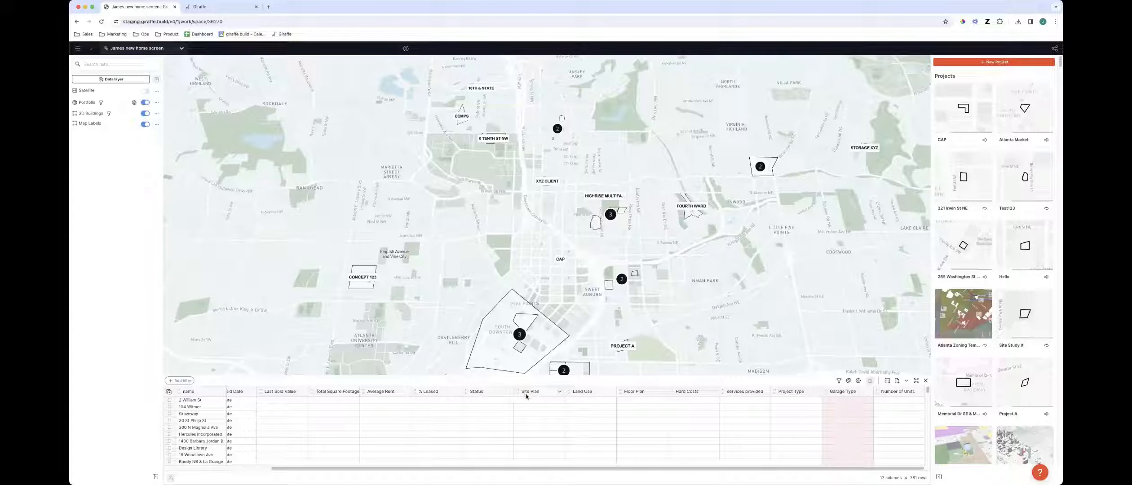
scroll(480, 404, left, 5)
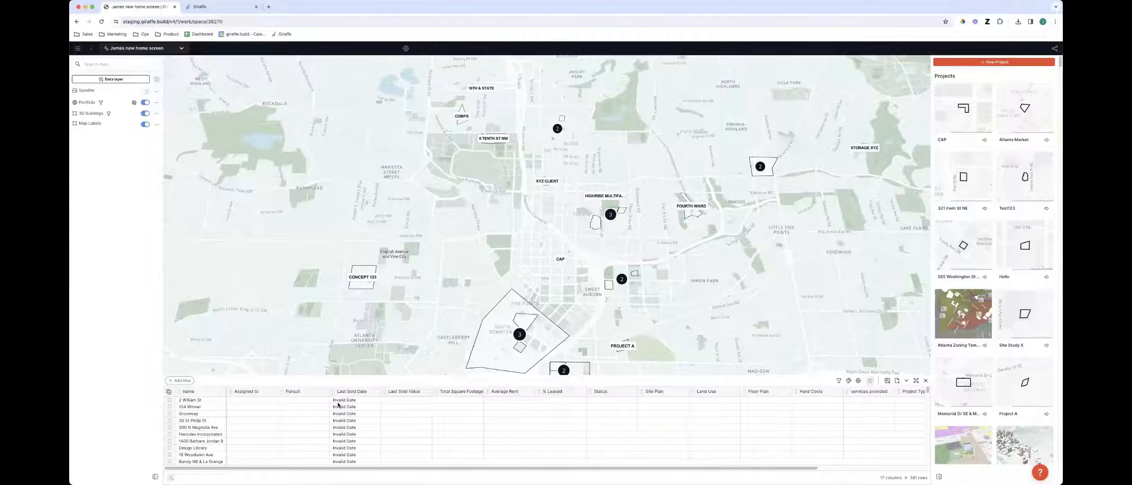
Add a filter showing only Pursuit true rows, then delete that filter
click(325, 393)
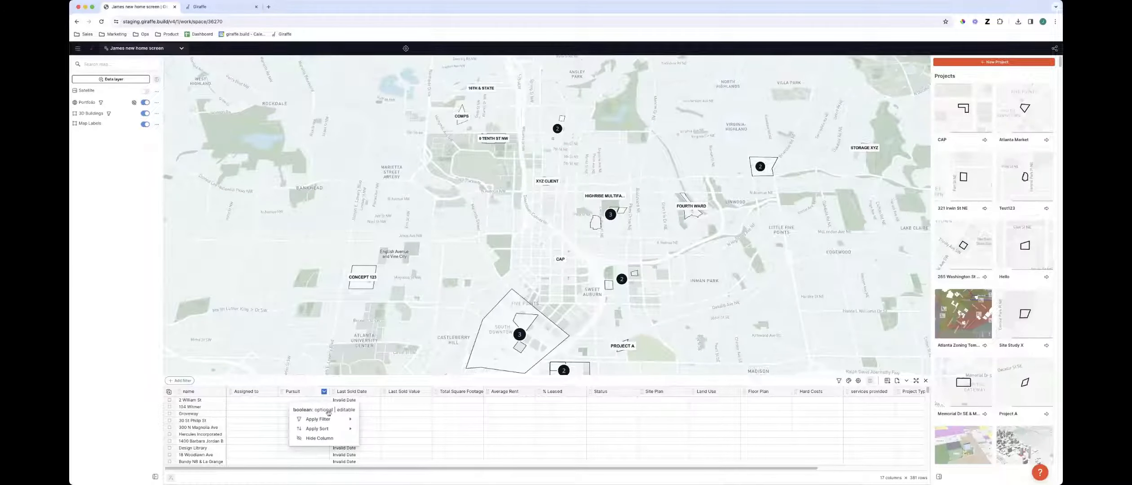
mouse_move(341, 419)
click(389, 420)
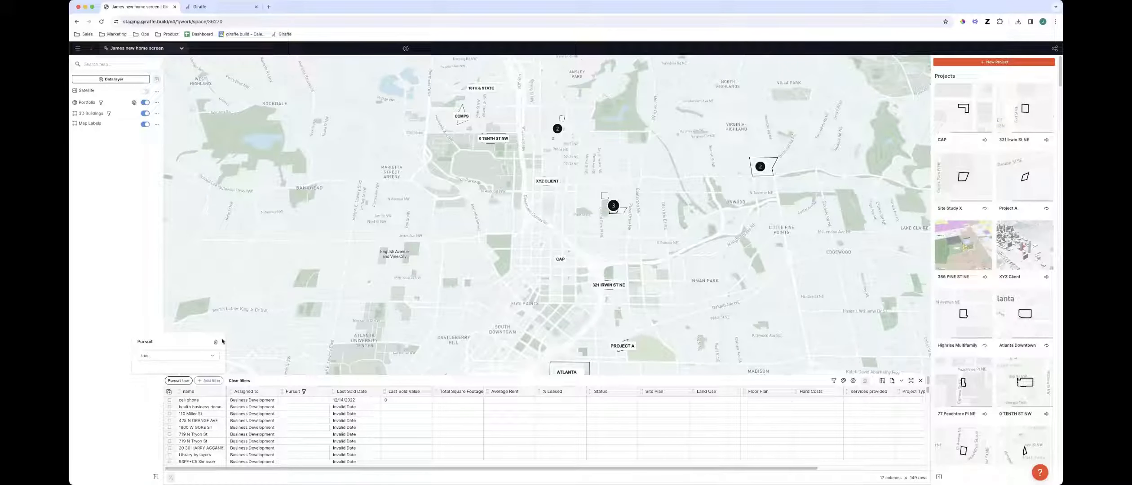
click(216, 341)
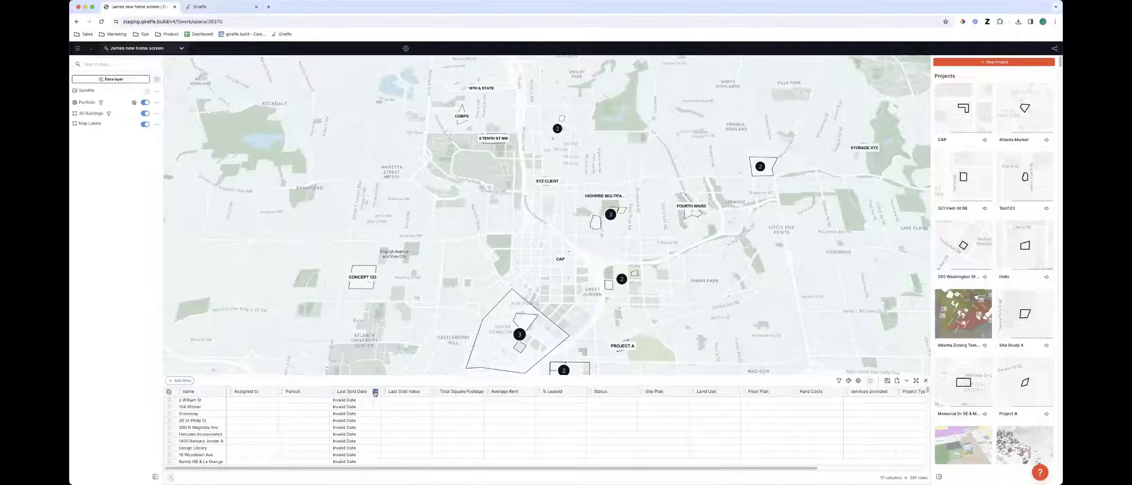
click(375, 392)
mouse_move(387, 420)
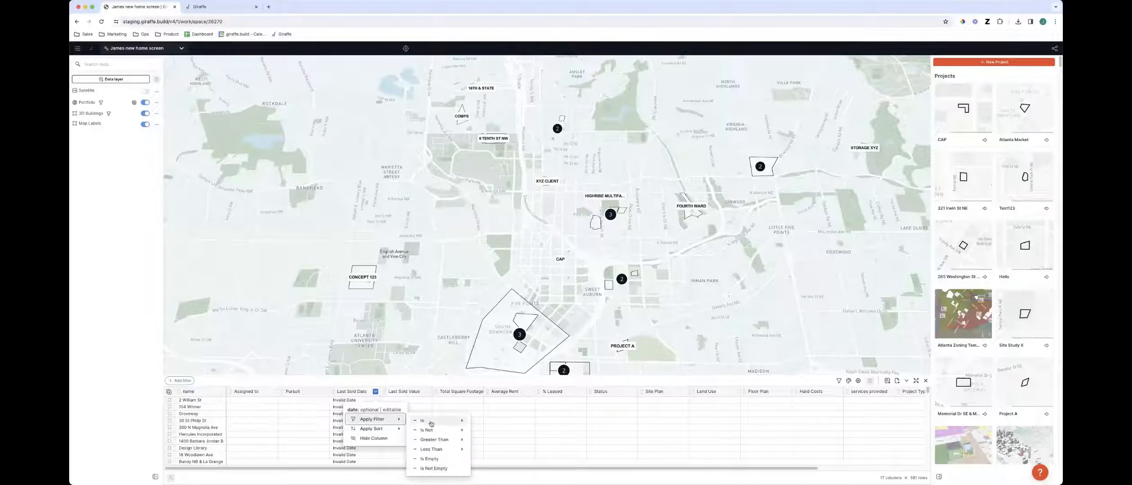
mouse_move(453, 441)
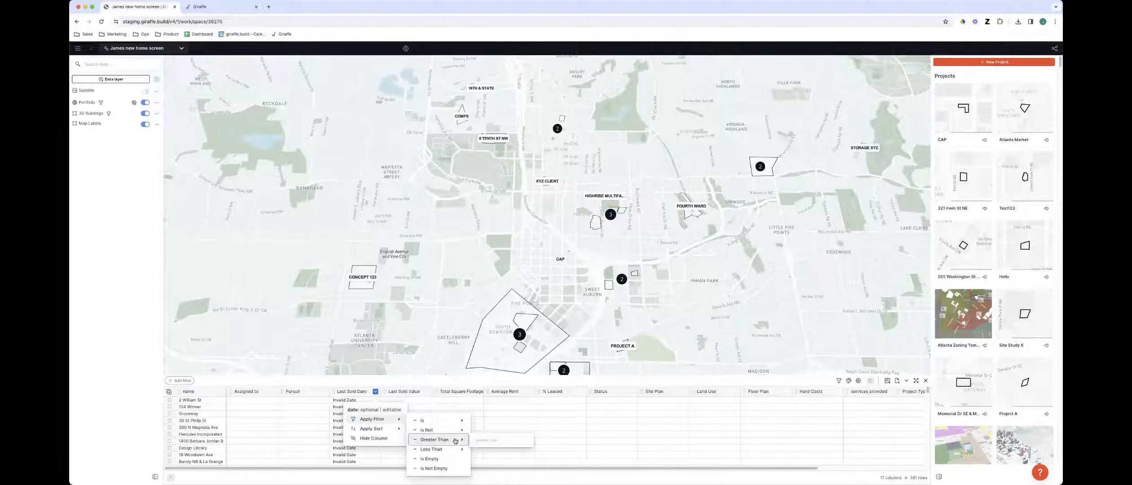
click(314, 430)
Open the Updated Template - USA project's properties from the table, then close the panel
scroll(351, 409, down, 20)
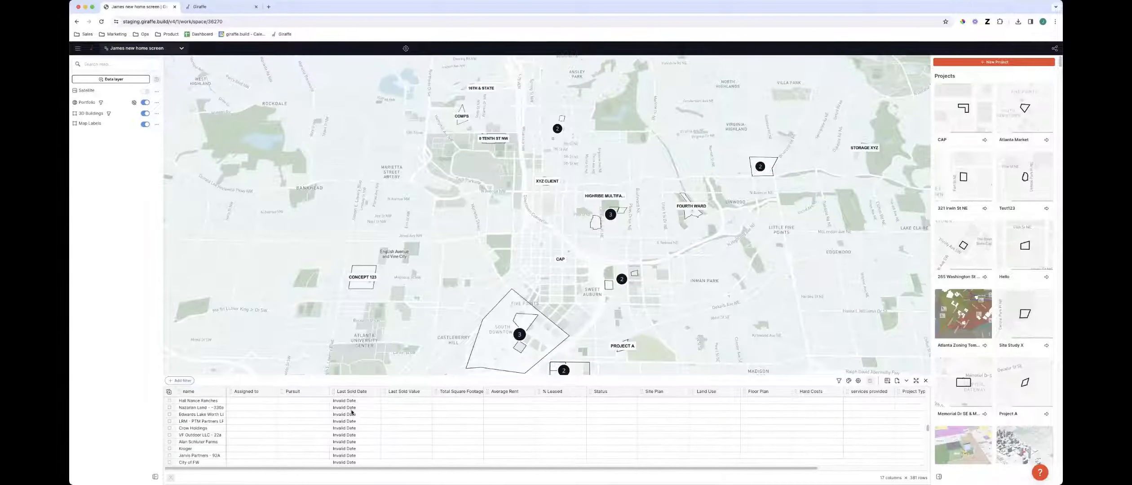
scroll(353, 413, down, 15)
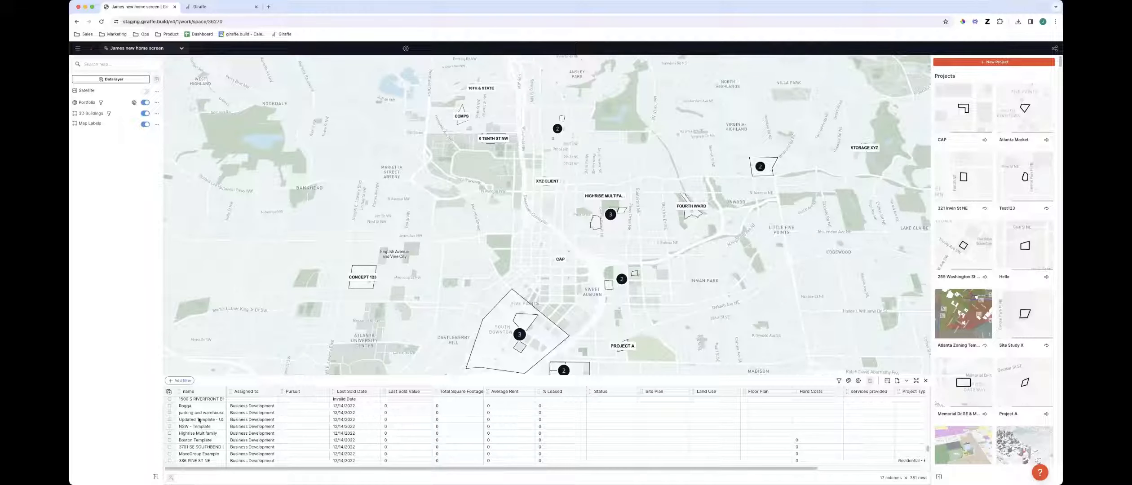
click(170, 419)
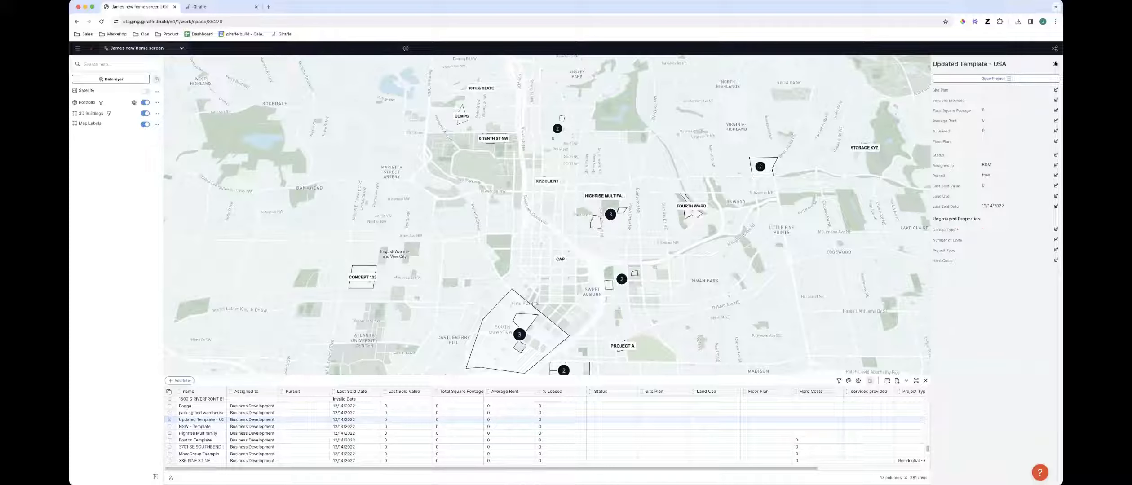
click(1056, 64)
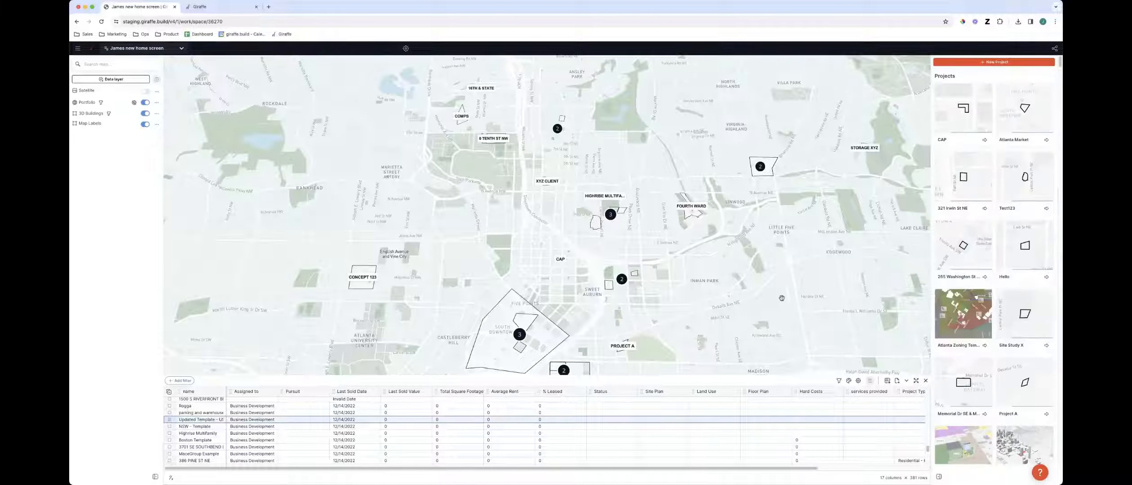
Survey the portfolio project locations across the Atlanta map
scroll(782, 298, down, 5)
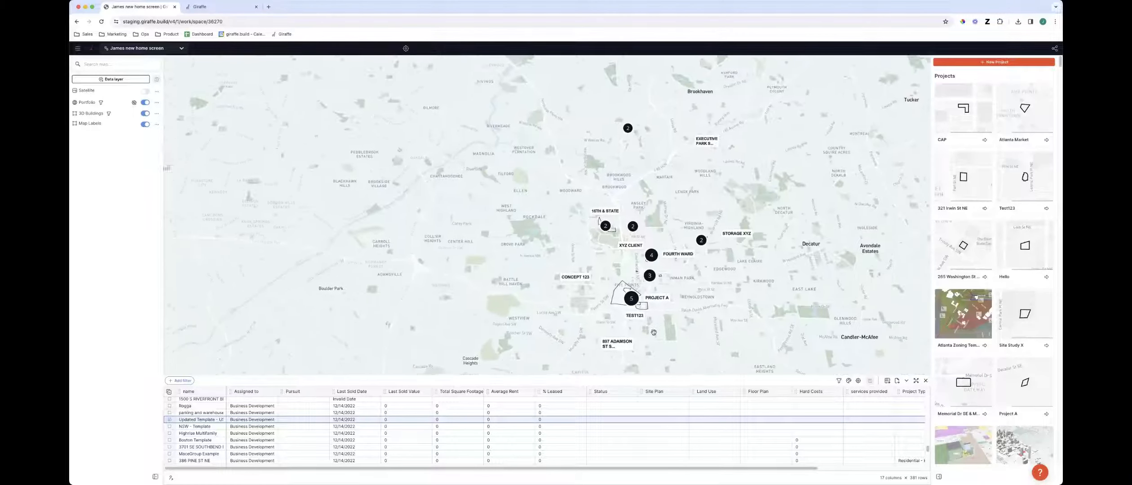
drag(654, 332, 628, 321)
right_drag(625, 333, 645, 318)
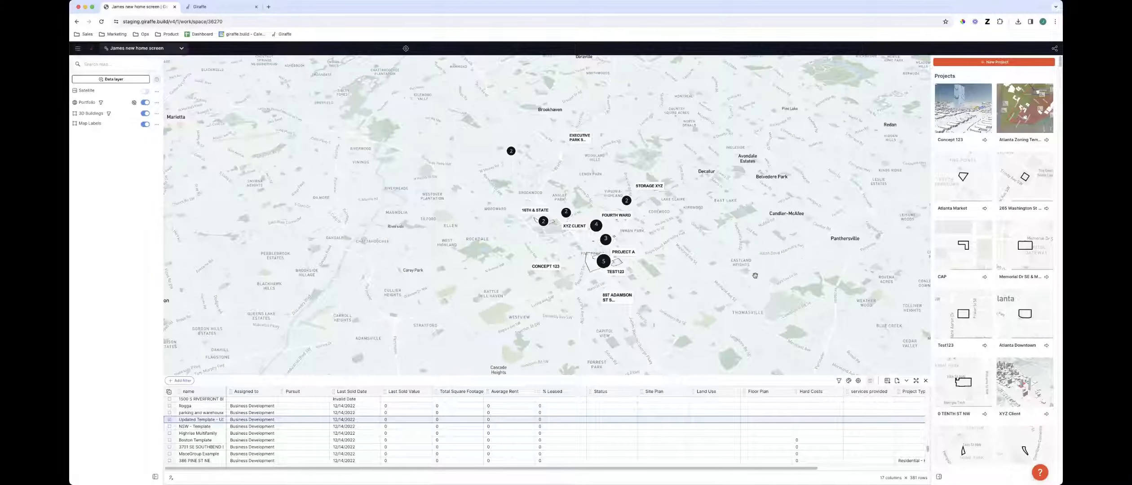
right_drag(679, 301, 674, 303)
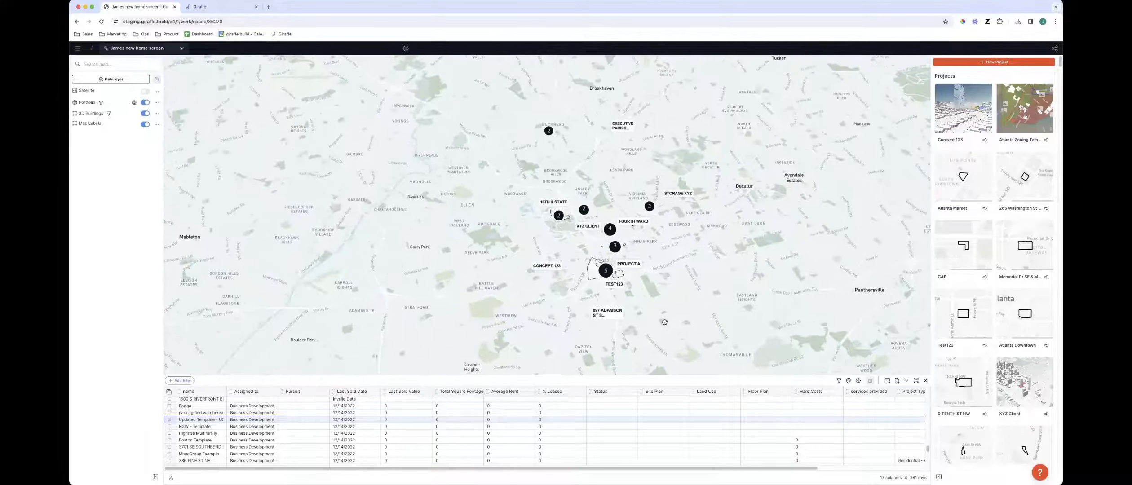
scroll(574, 293, down, 5)
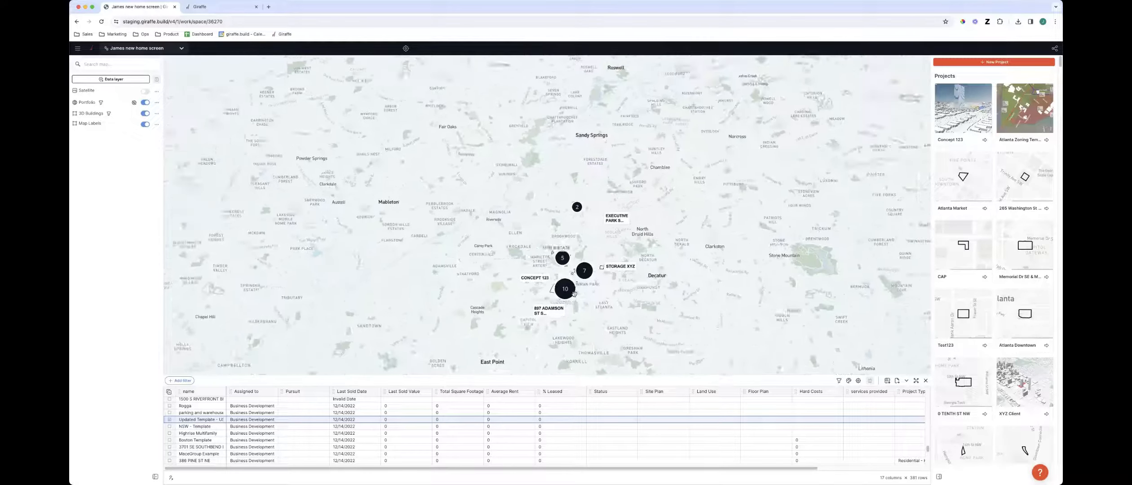
scroll(573, 292, up, 5)
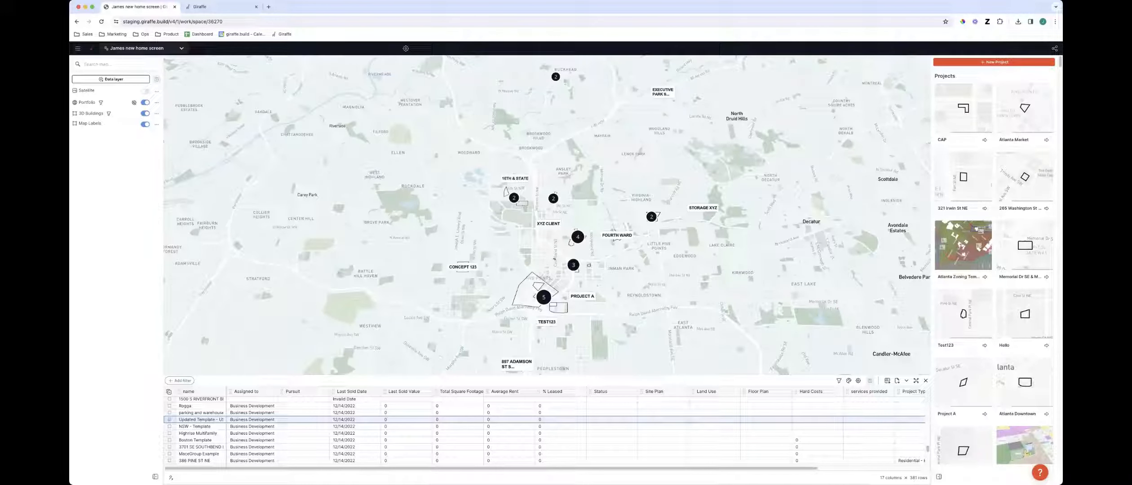
drag(550, 331, 562, 295)
scroll(562, 295, up, 5)
right_drag(556, 300, 547, 276)
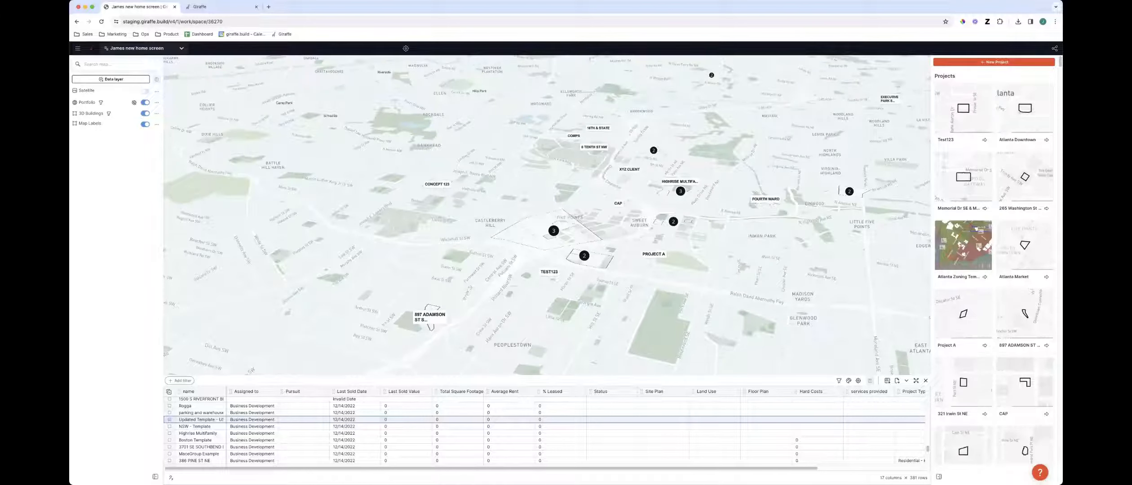
right_drag(623, 277, 627, 279)
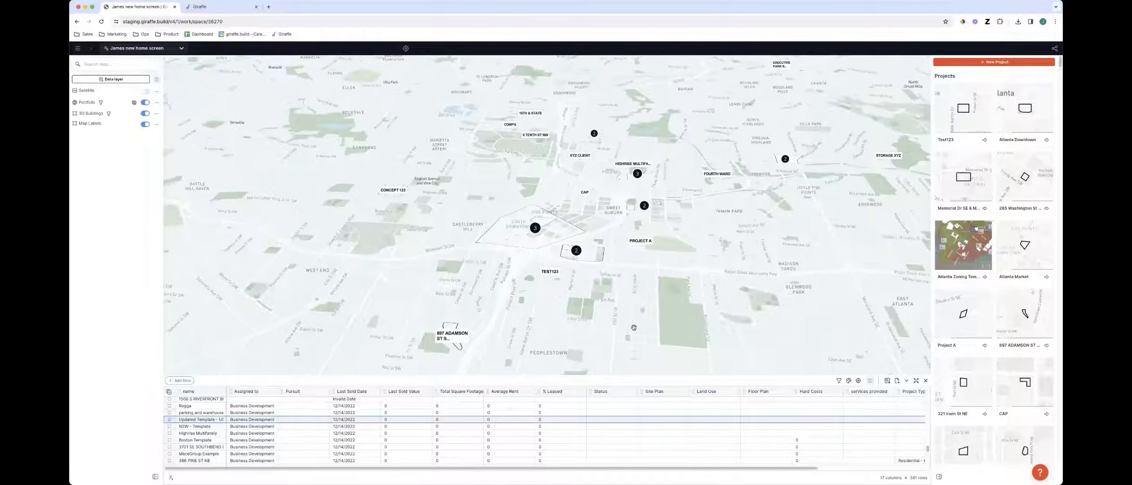
right_drag(608, 272, 612, 265)
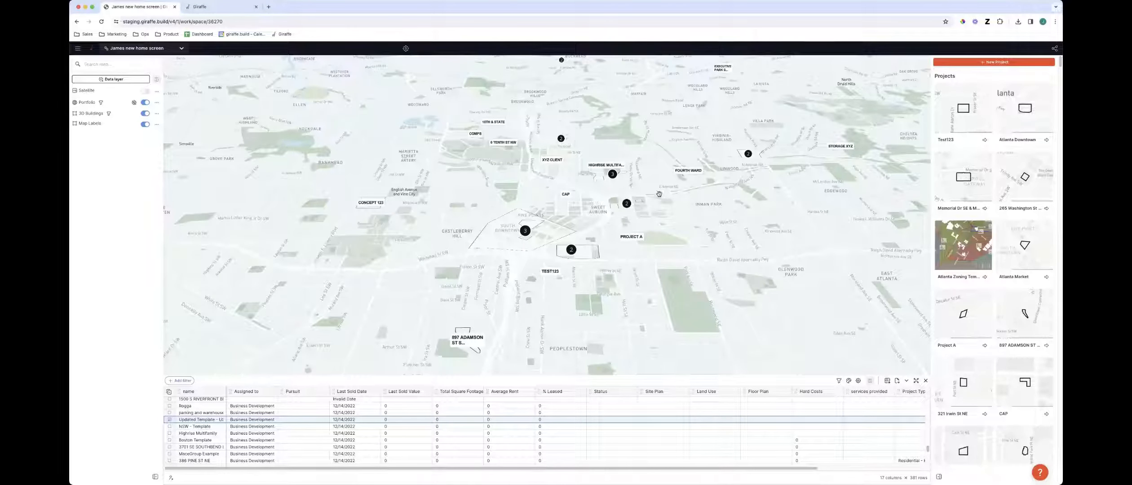
drag(576, 220, 593, 253)
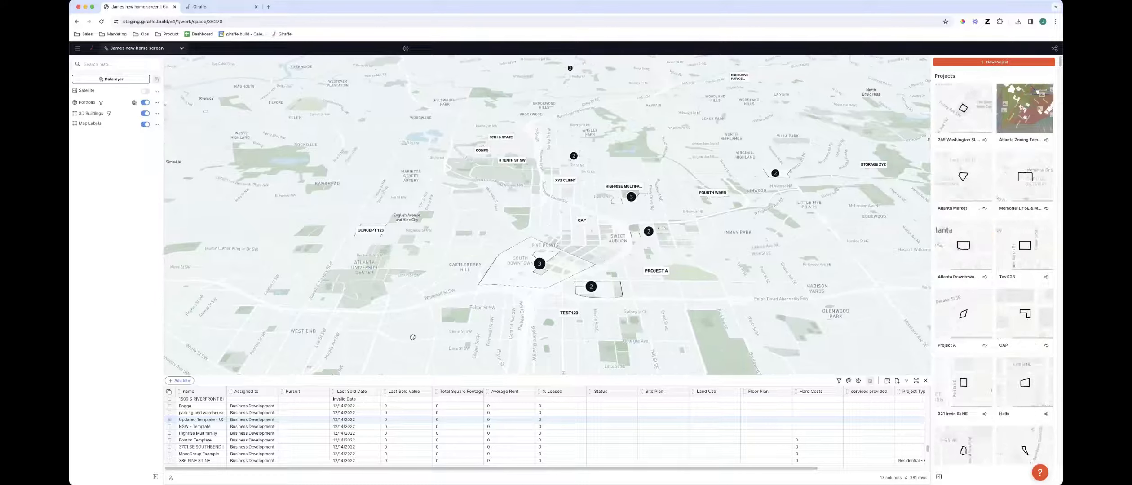
right_drag(448, 330, 449, 330)
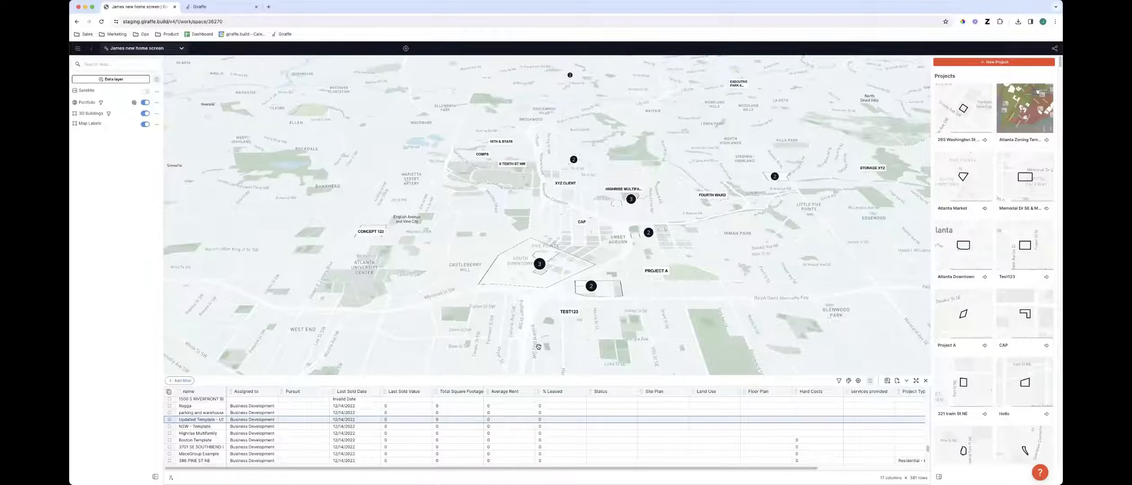
right_drag(539, 347, 538, 348)
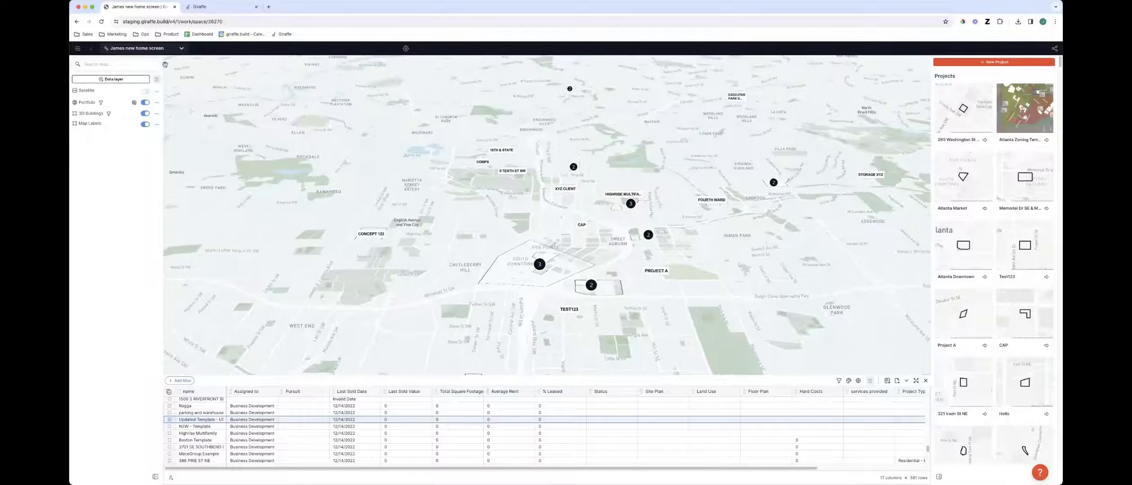
Survey the portfolio project locations around Orlando, Florida on the map
click(122, 48)
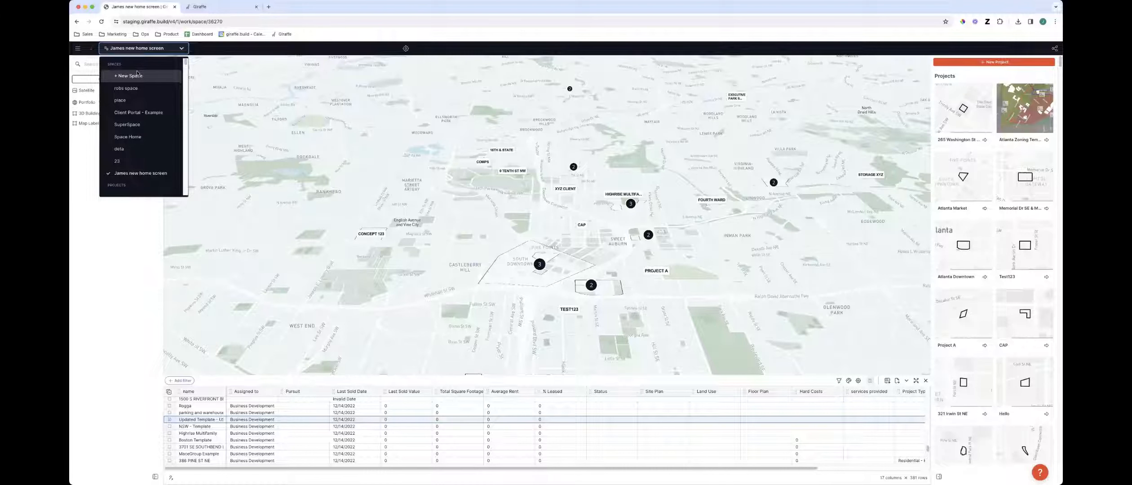
click(473, 306)
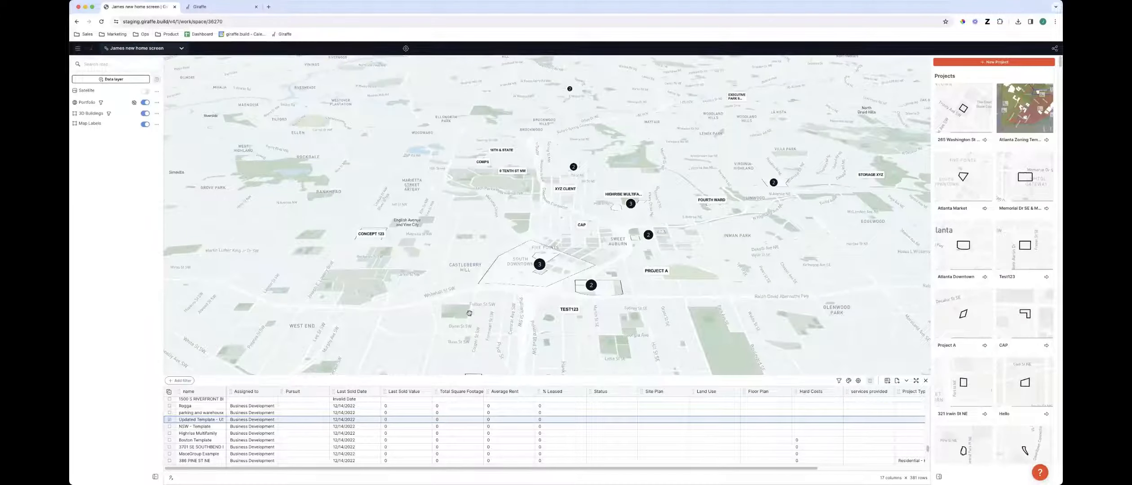
scroll(506, 329, down, 5)
scroll(595, 347, down, 5)
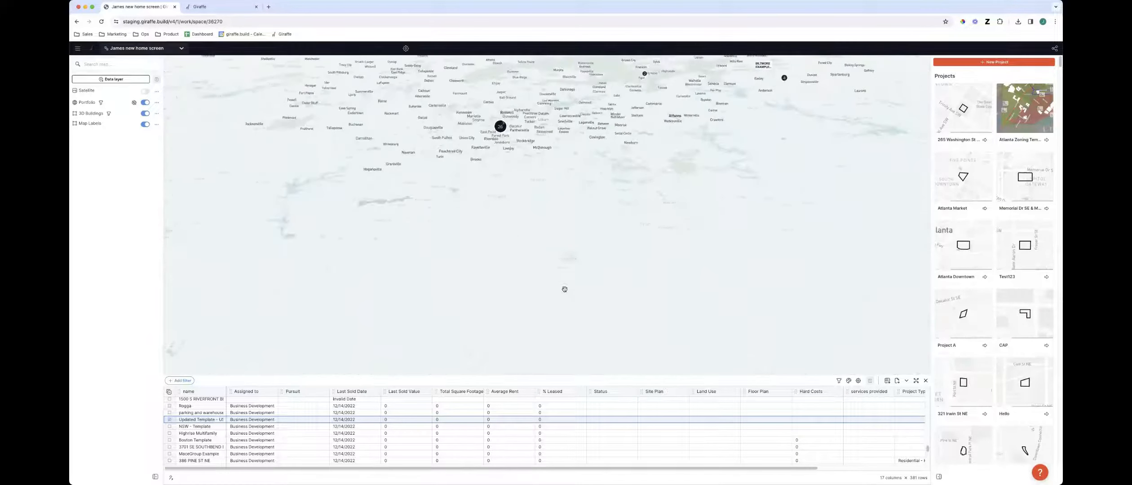
drag(731, 288, 503, 227)
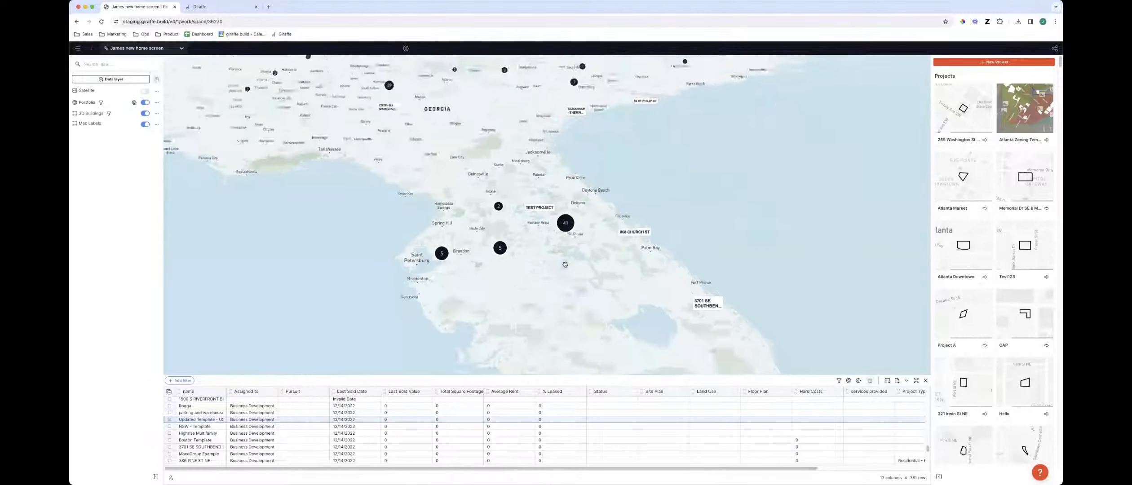
right_drag(552, 110, 555, 156)
scroll(555, 156, up, 3)
scroll(554, 156, up, 10)
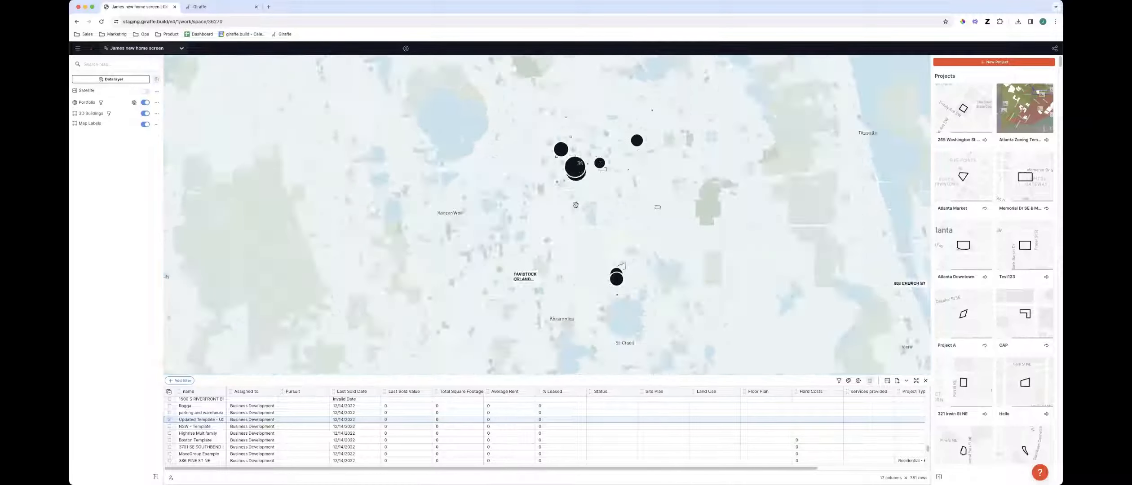
scroll(632, 225, down, 2)
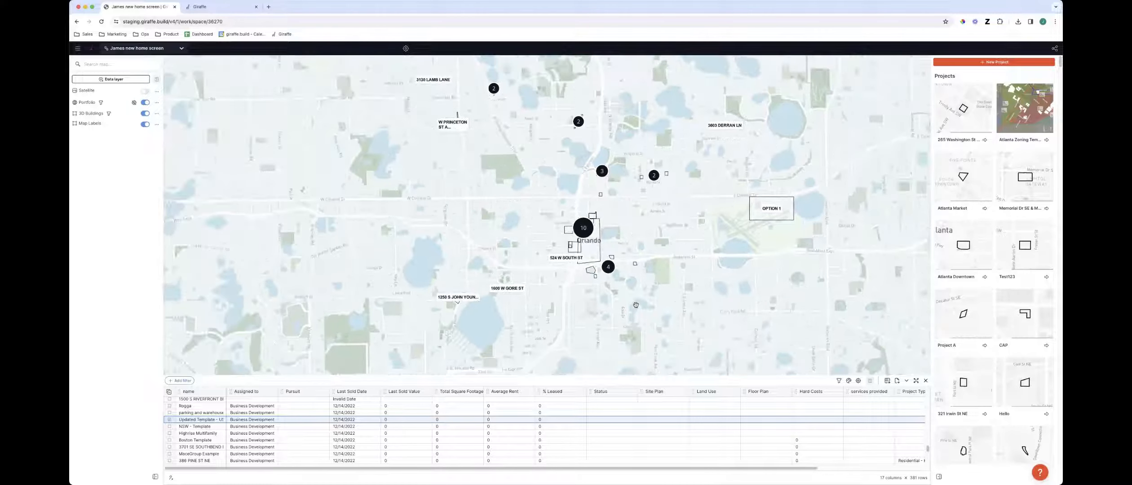
drag(614, 305, 543, 333)
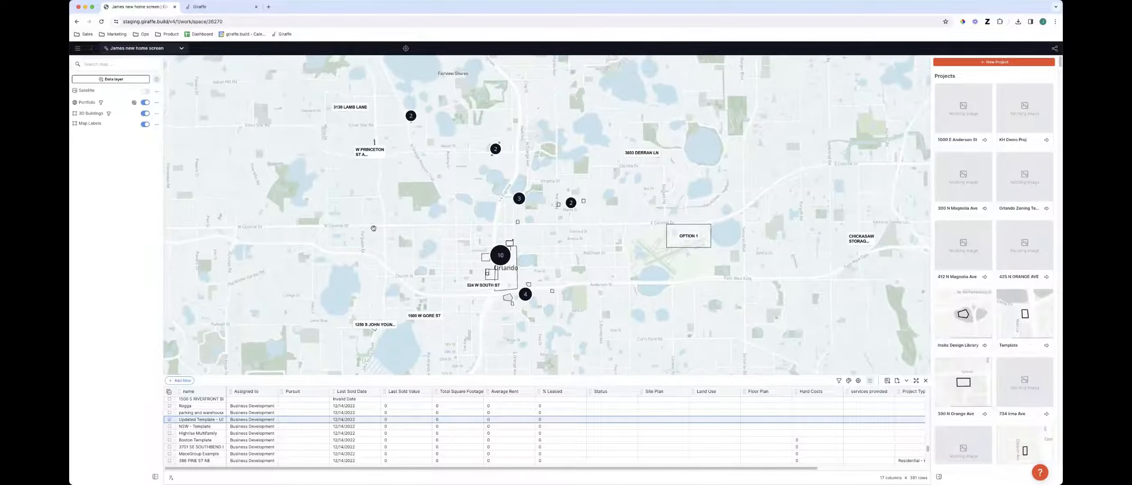
Create a new space named Client A and open it
click(143, 49)
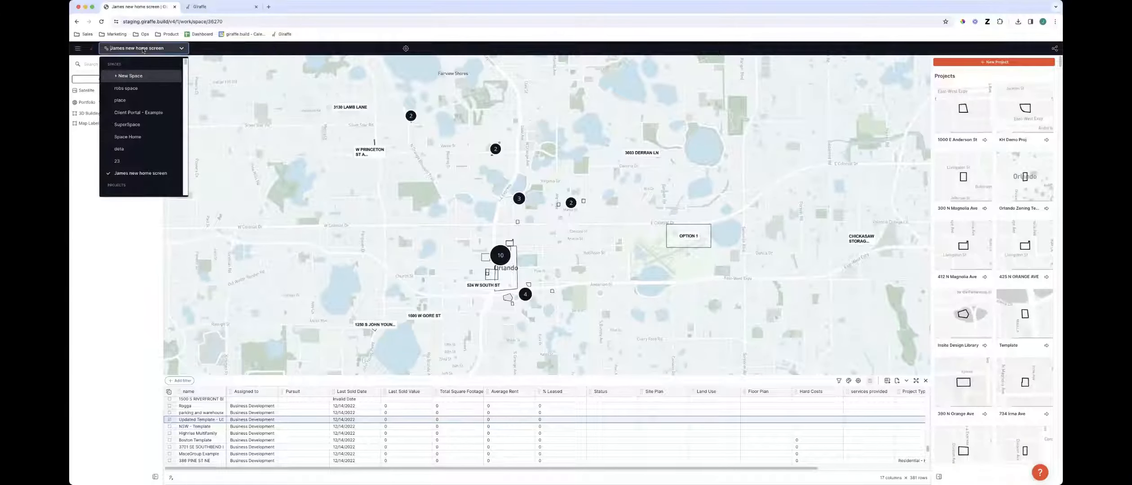
click(128, 76)
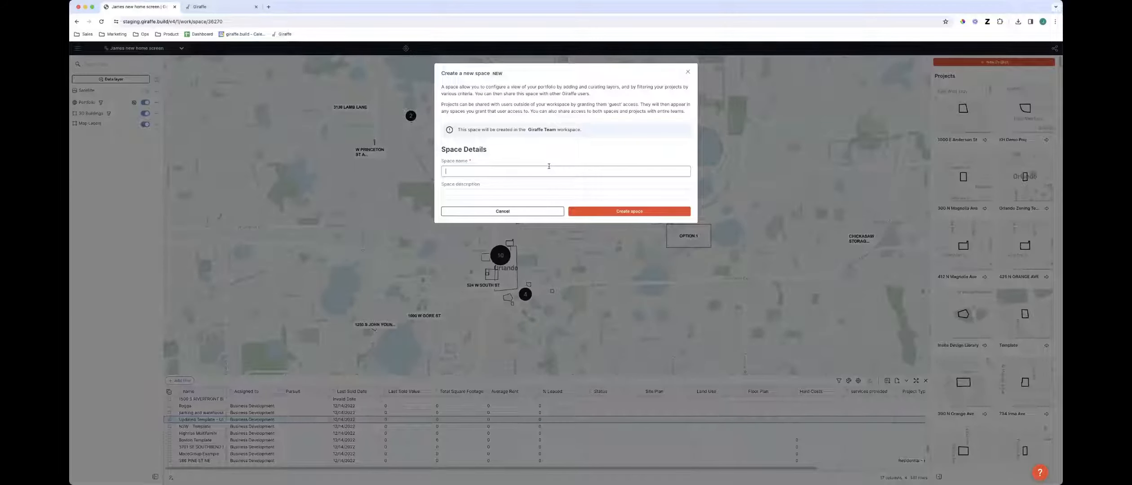
click(549, 166)
text(Ci)
click(643, 212)
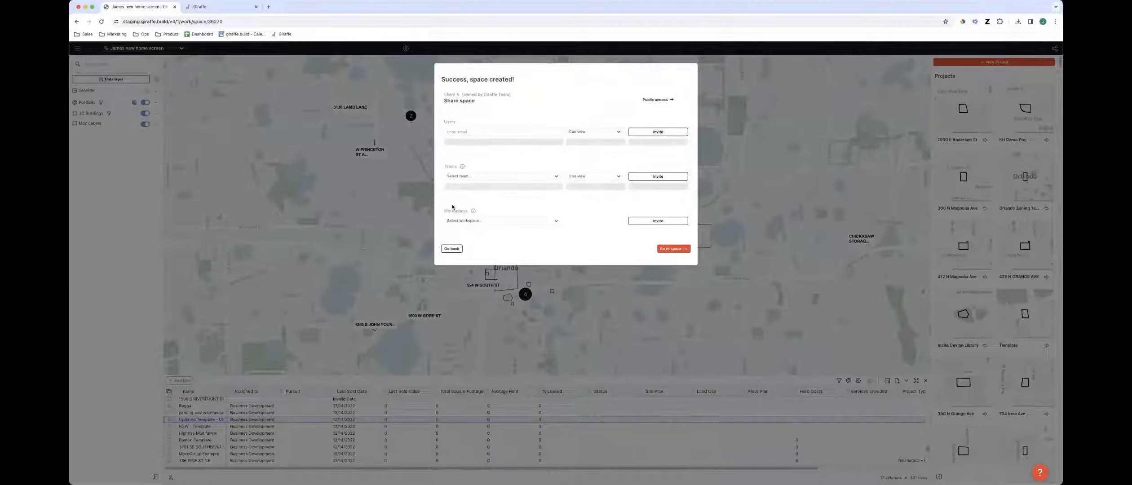
click(680, 248)
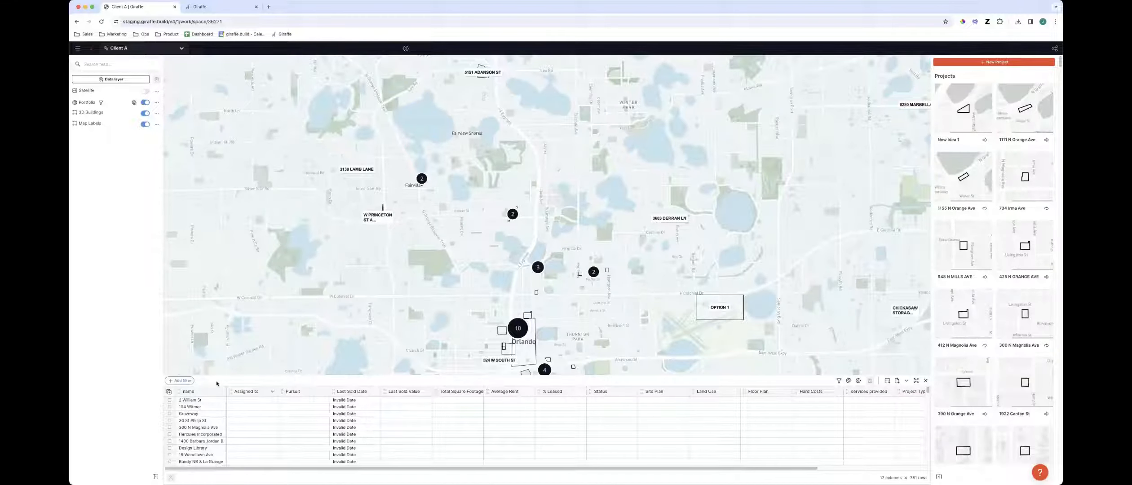
Add a filter showing only projects whose Project Type is Industrial
click(182, 381)
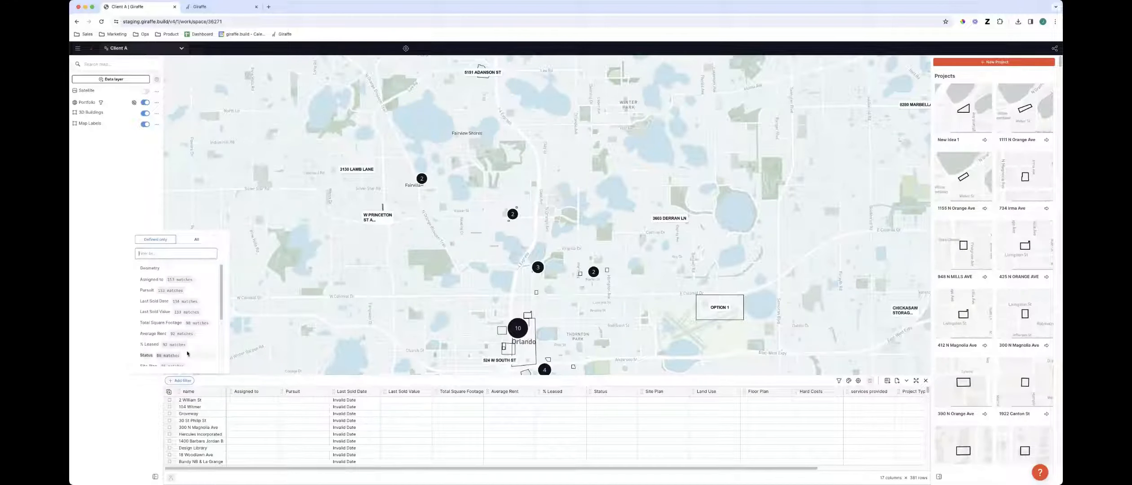
scroll(190, 346, down, 3)
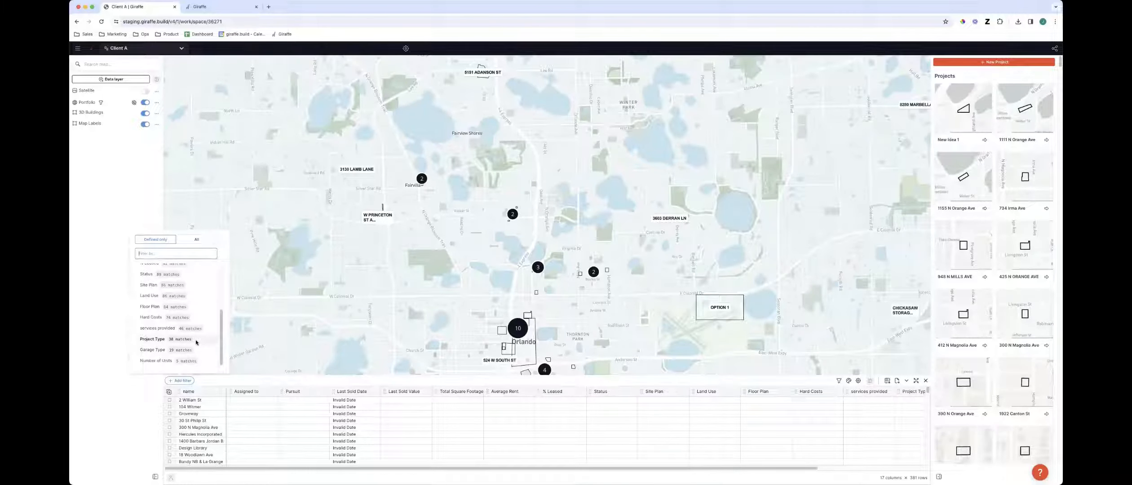
click(196, 340)
click(184, 359)
click(156, 375)
click(611, 304)
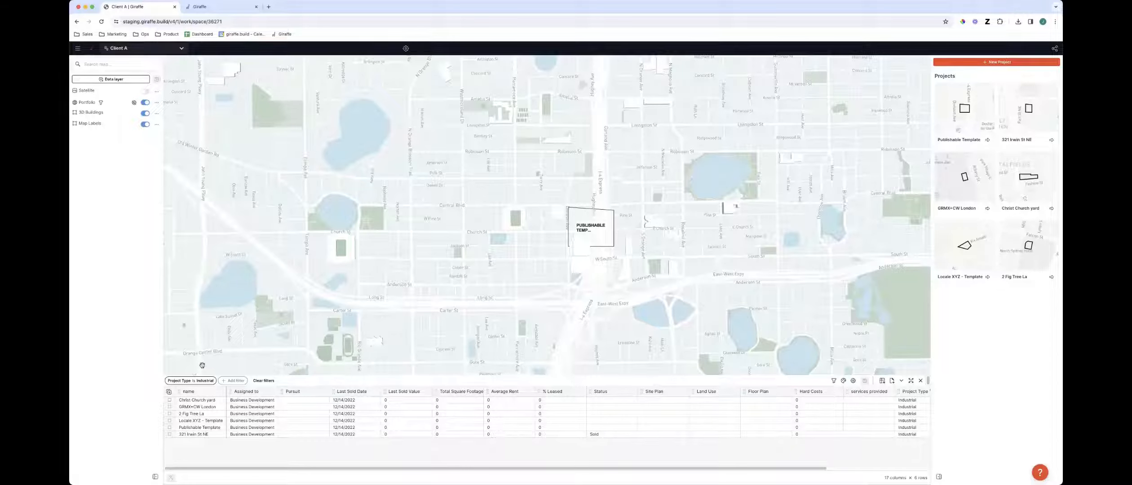
Switch to the robo space and then to the delta space
drag(543, 319, 514, 341)
click(117, 48)
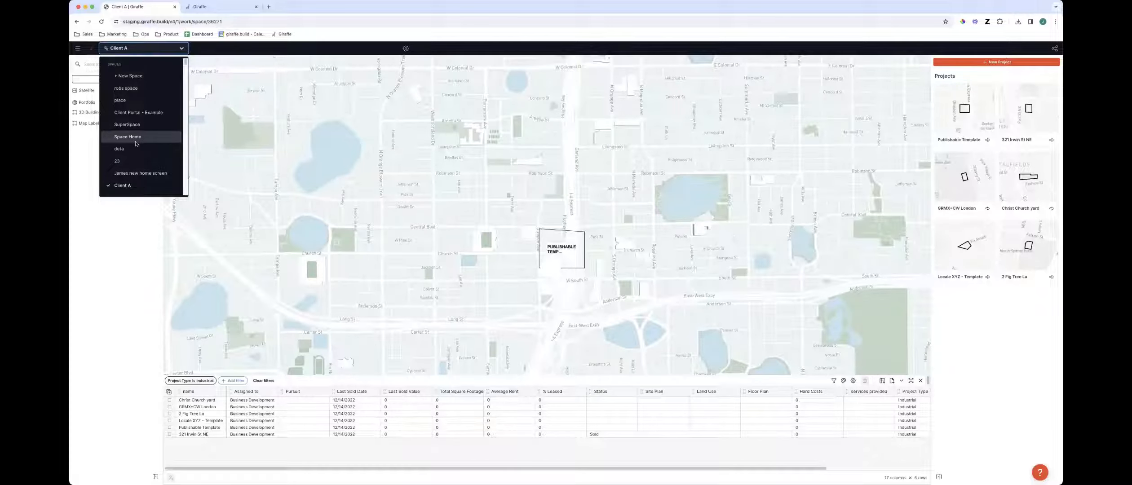
click(135, 89)
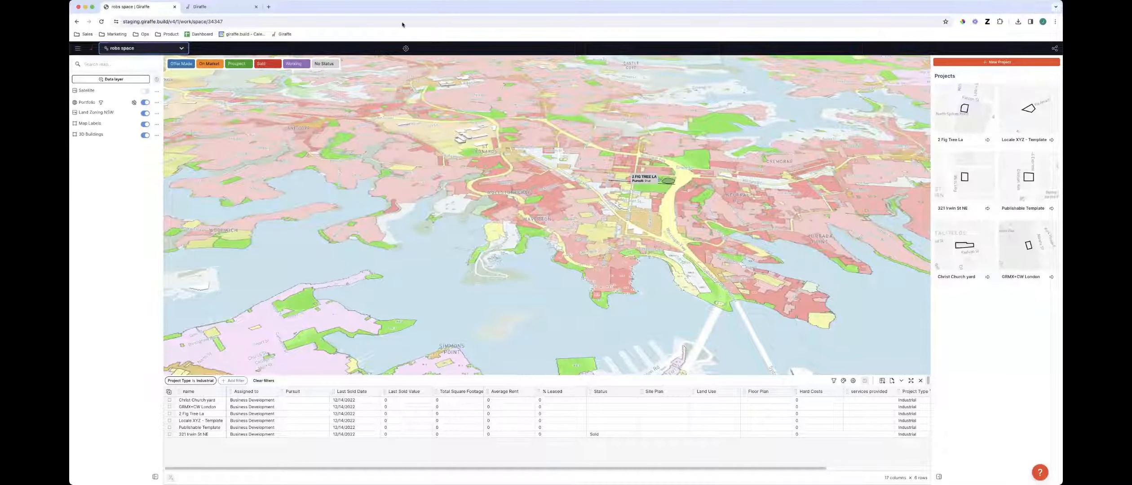
click(148, 48)
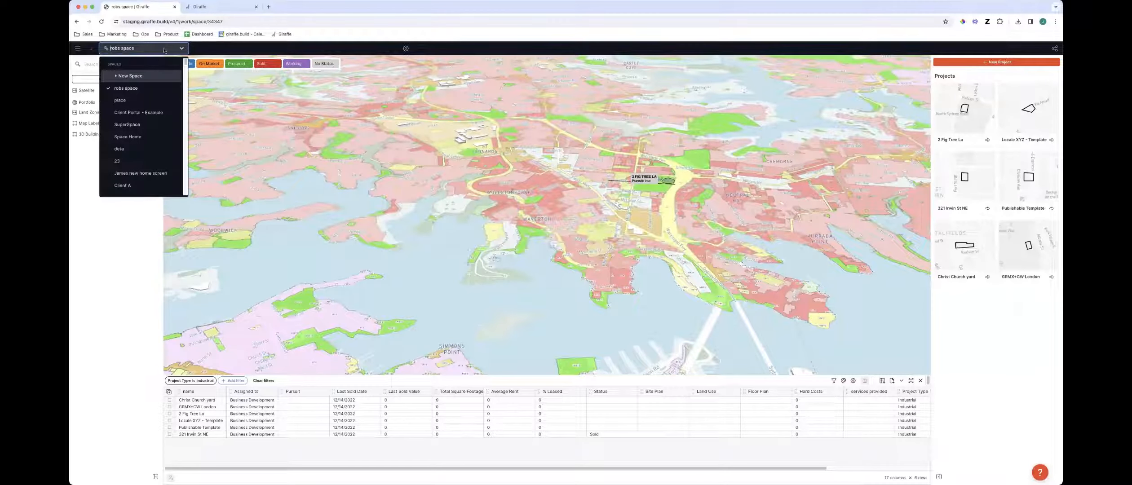
click(155, 149)
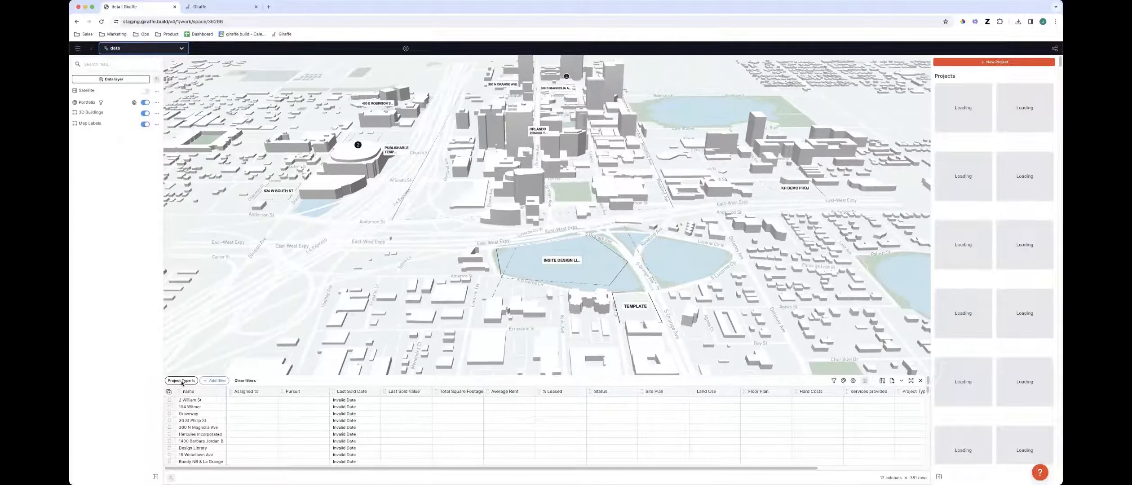
Collapse the project table and set the Project Type filter to Commercial
click(901, 382)
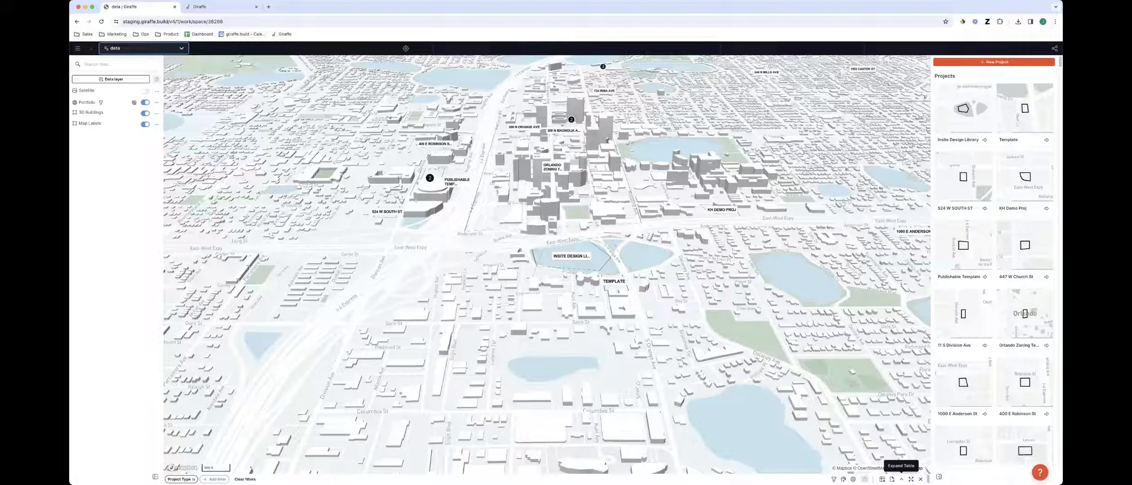
click(181, 480)
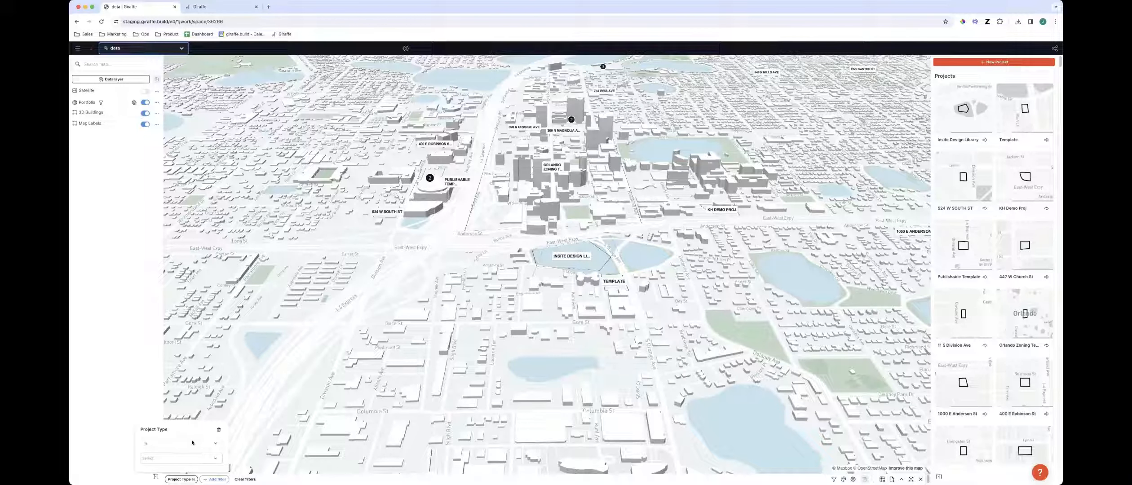
click(175, 457)
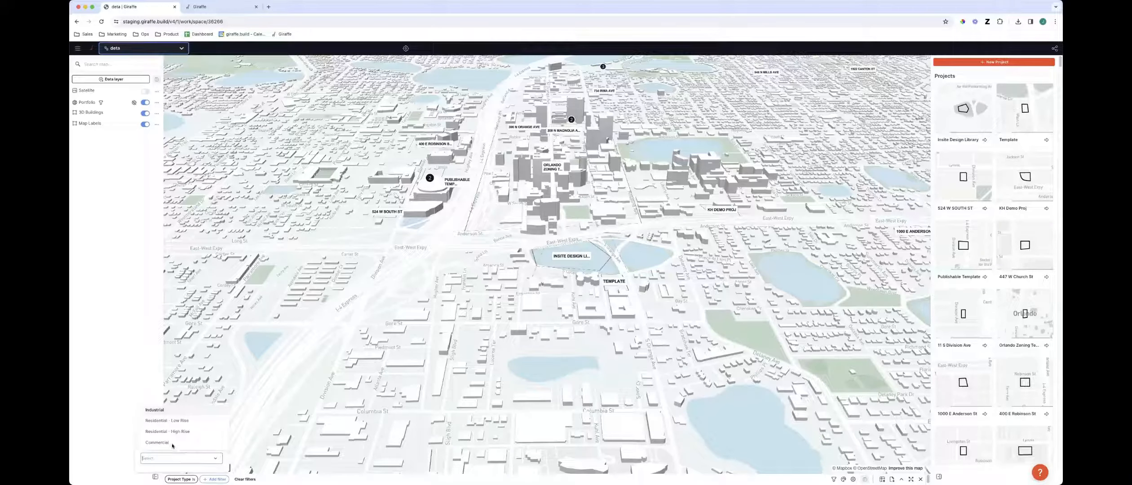
click(172, 444)
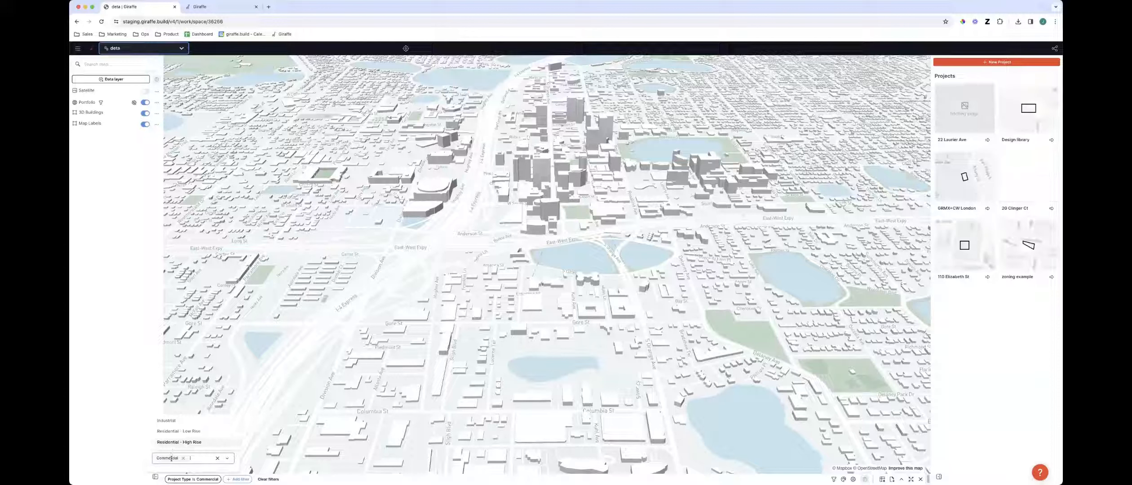
Switch the Project Type filter through Residential - High Rise, Residential - Low Rise and Industrial, then clear its value
click(182, 458)
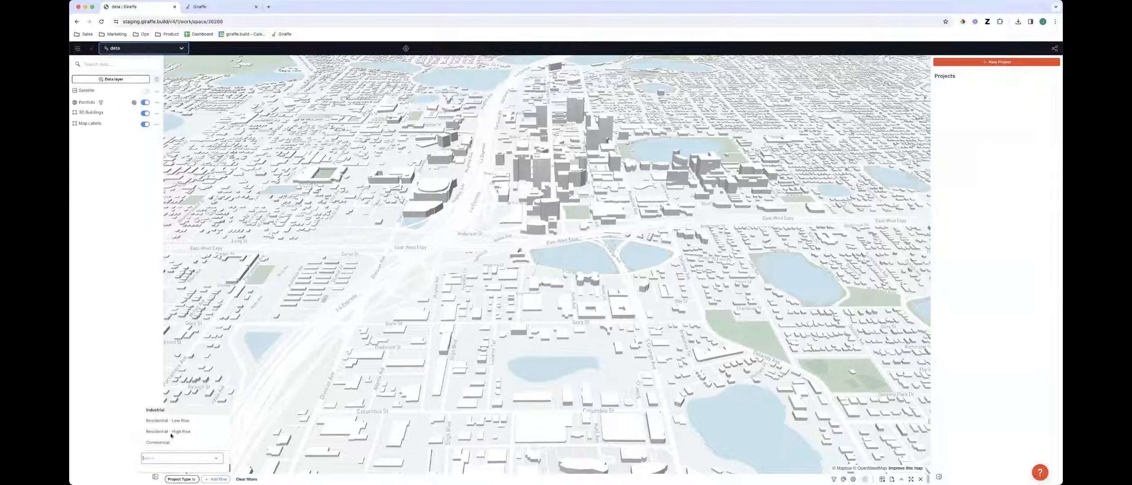
click(171, 432)
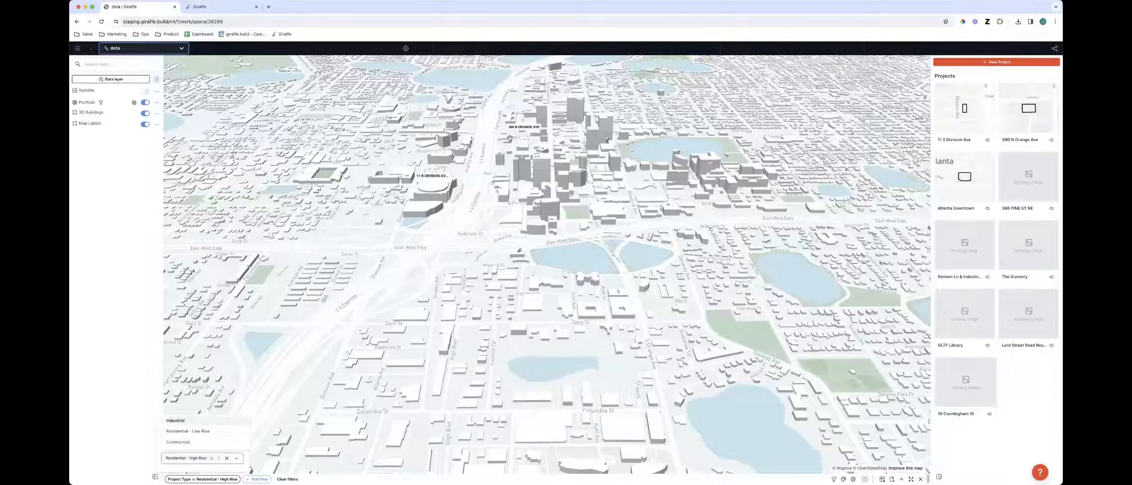
click(213, 459)
click(179, 421)
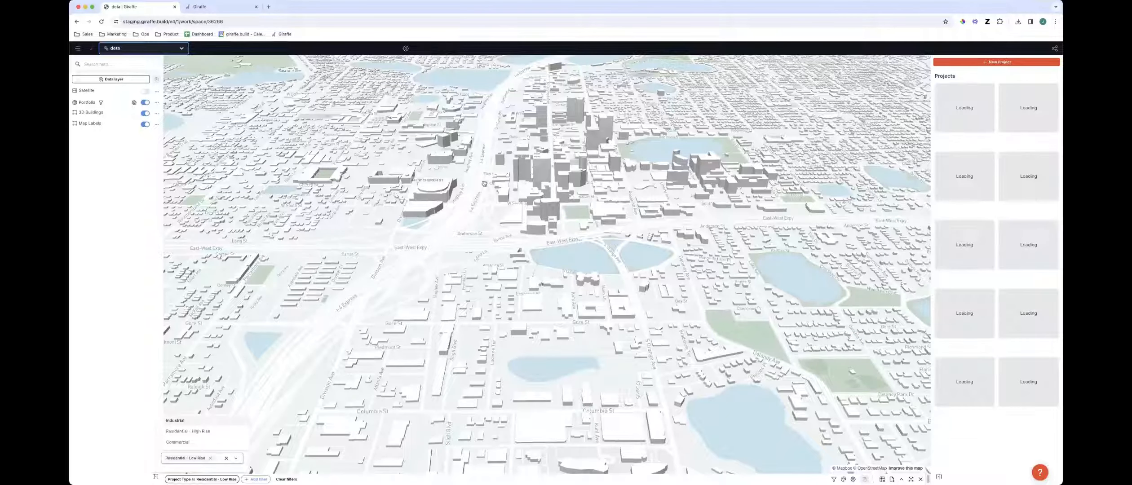
click(211, 458)
click(157, 410)
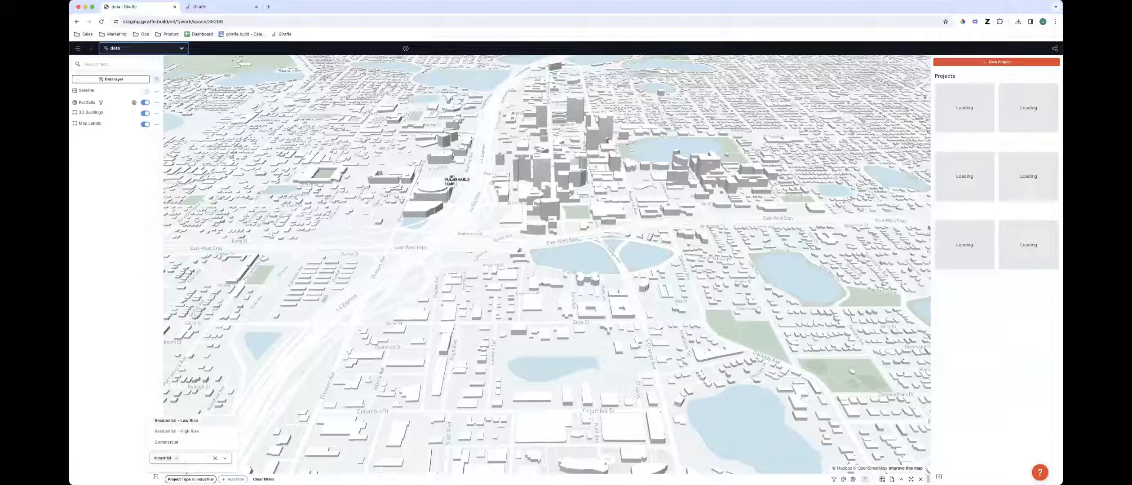
click(214, 458)
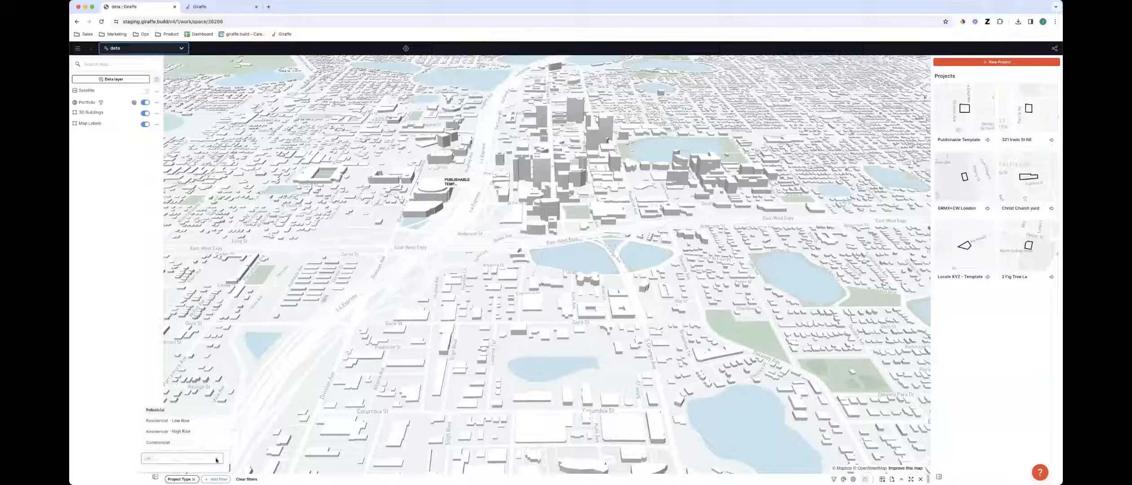
click(292, 455)
Examine the 3D buildings across downtown Orlando
scroll(509, 270, up, 2)
right_drag(553, 179, 554, 189)
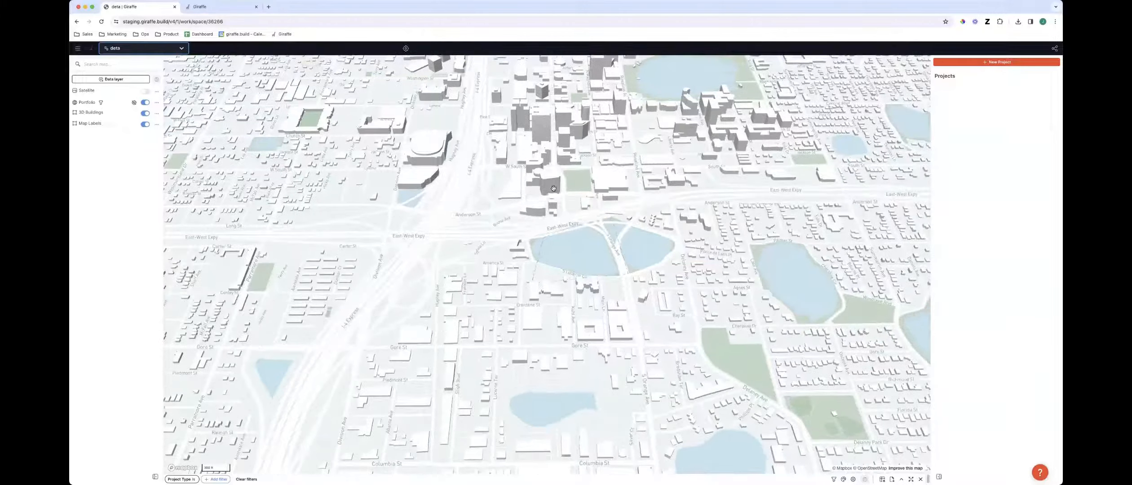
scroll(567, 290, down, 5)
drag(551, 216, 556, 309)
scroll(556, 307, up, 5)
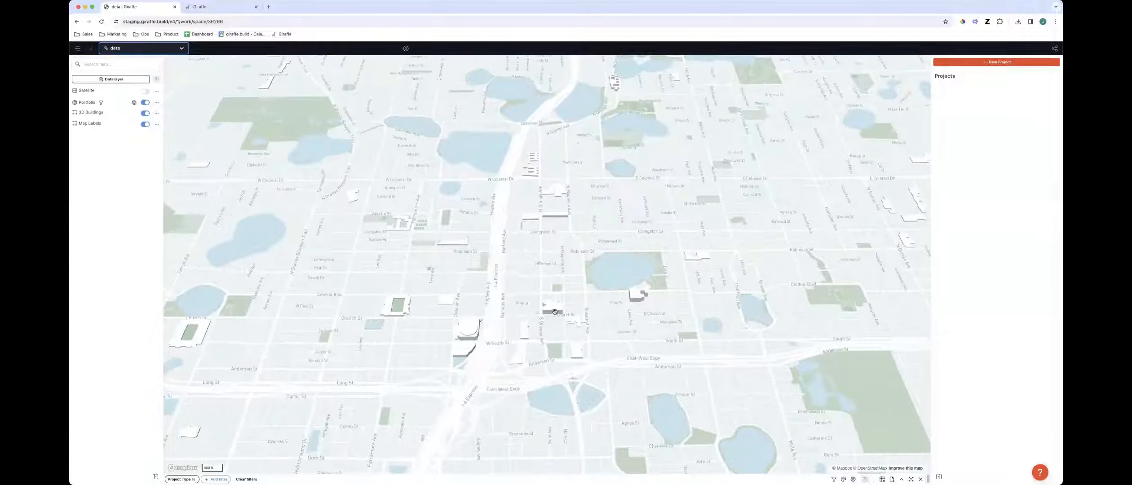
scroll(603, 338, down, 2)
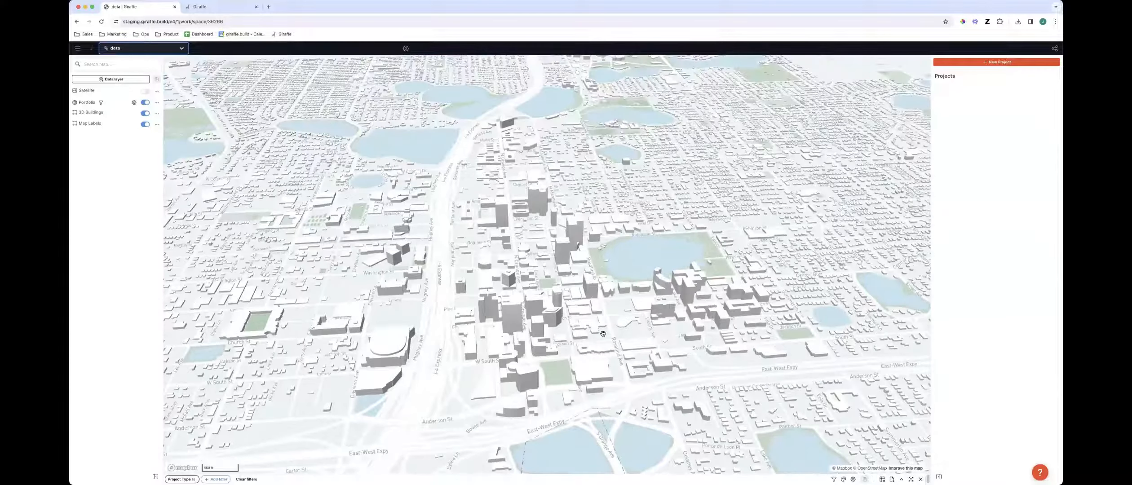
right_drag(603, 334, 461, 373)
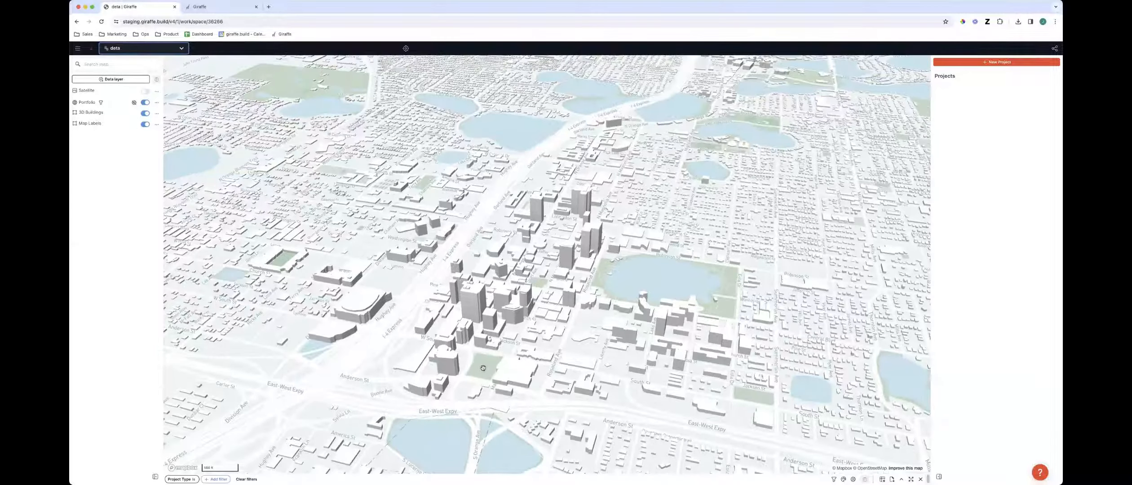
scroll(447, 375, up, 5)
scroll(448, 378, down, 5)
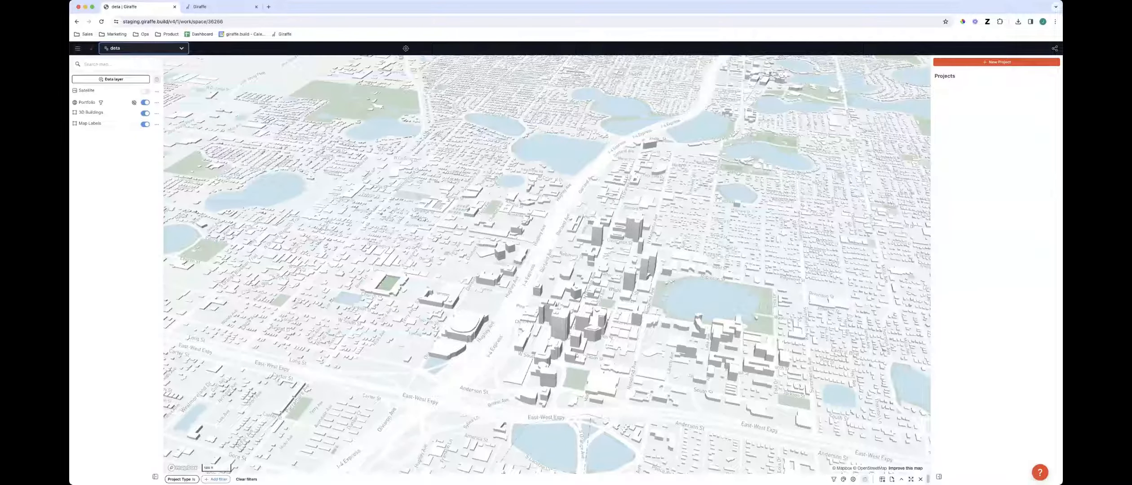
right_drag(571, 326, 517, 284)
scroll(553, 308, up, 5)
click(530, 289)
click(533, 307)
right_drag(543, 338, 568, 292)
scroll(633, 308, down, 10)
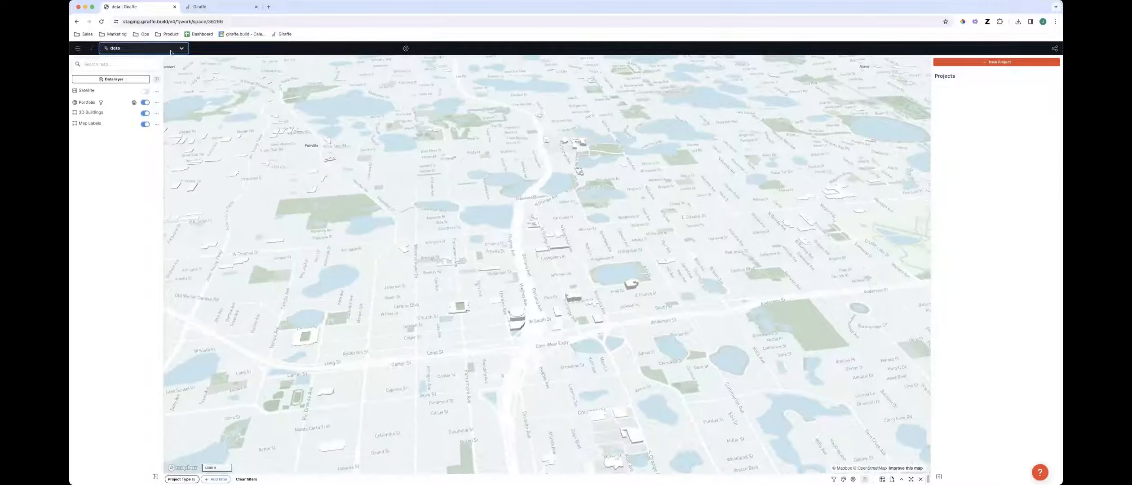
click(167, 53)
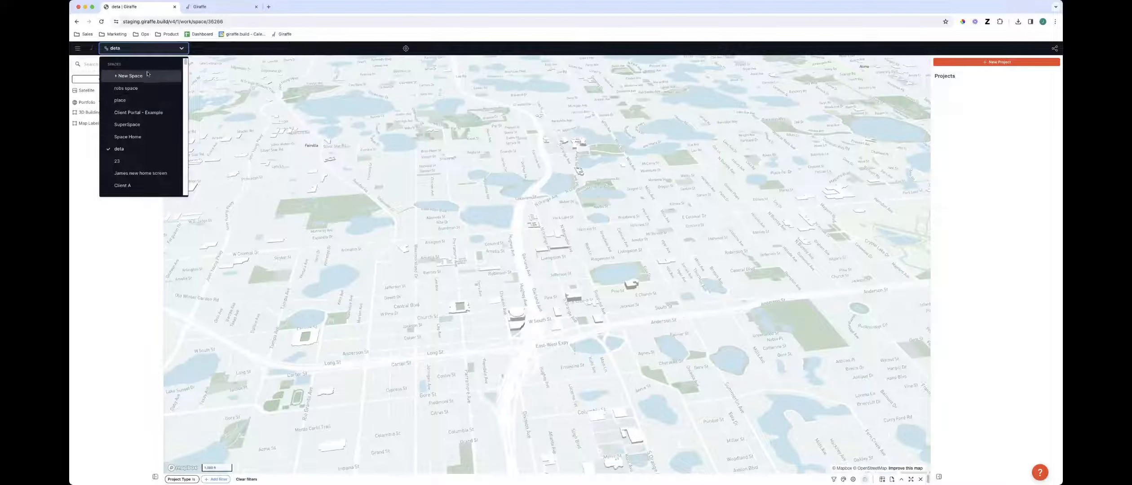
click(606, 253)
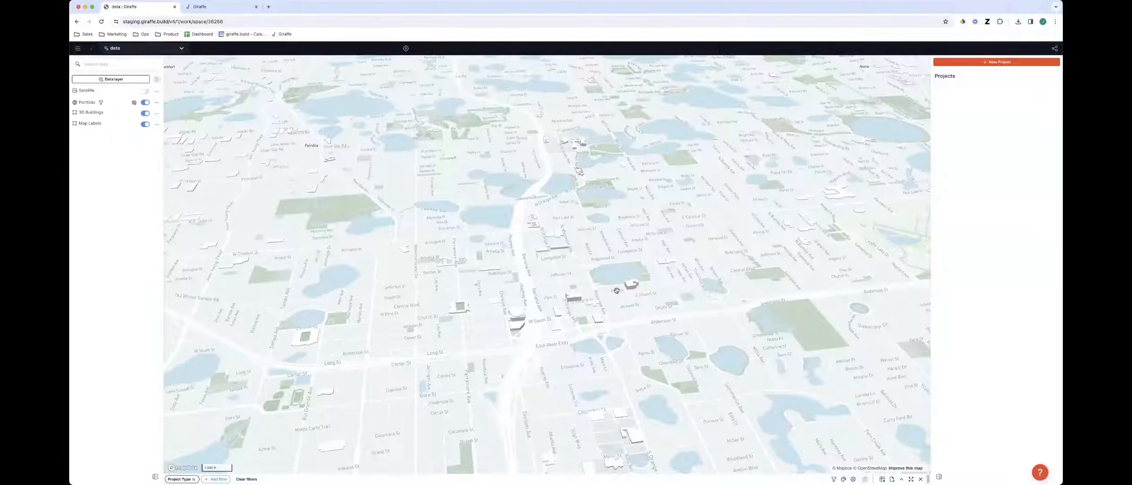
Remove the Project Type filter so all portfolio project locations show on the map
right_drag(604, 274, 620, 286)
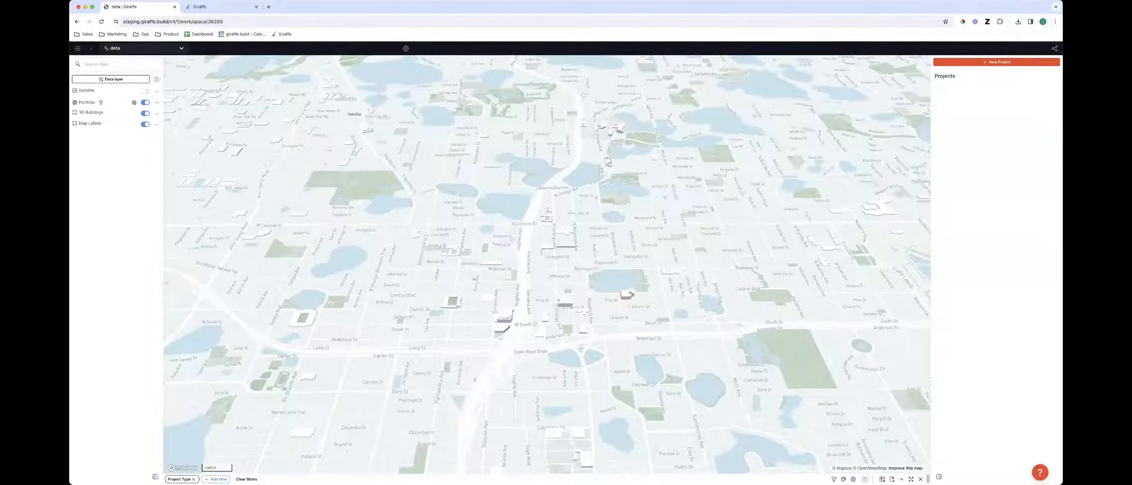
click(197, 478)
click(219, 432)
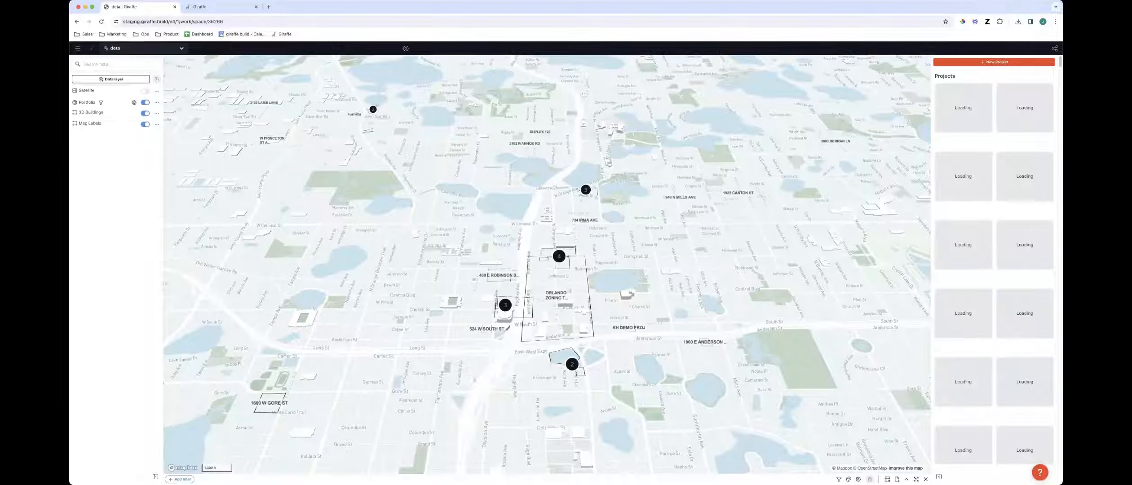
Open the map styling options and switch the project geometry to Circle, then back to Features
click(838, 478)
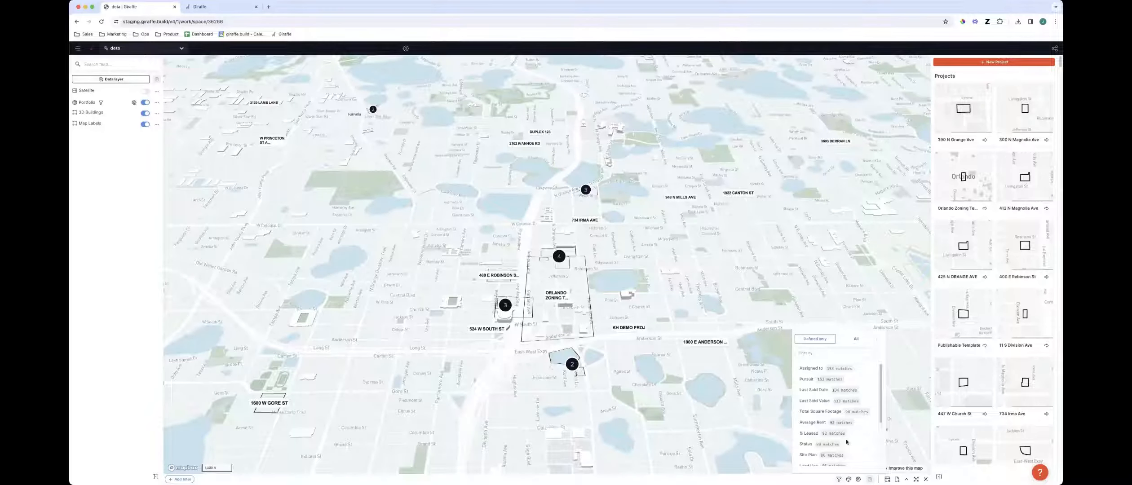
click(849, 479)
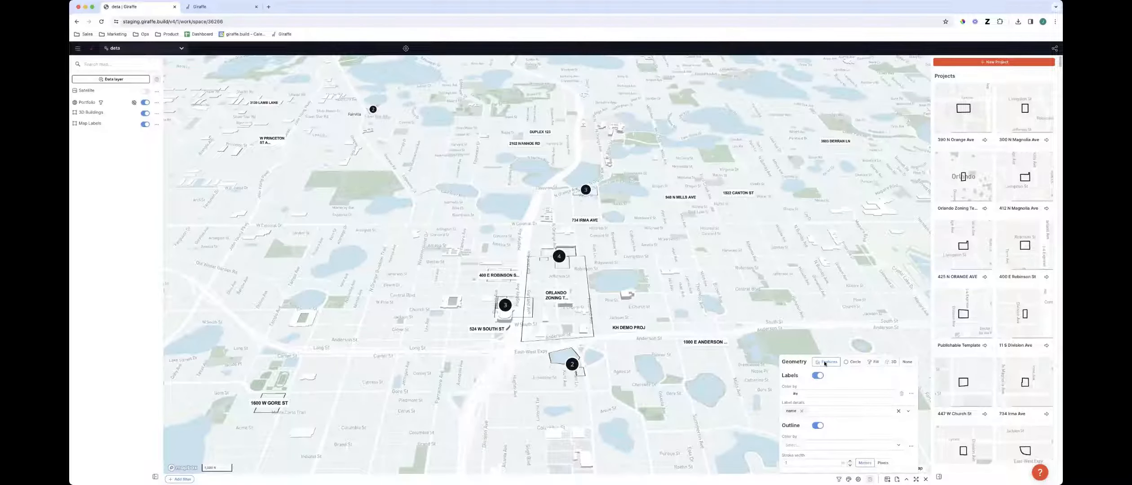
click(854, 362)
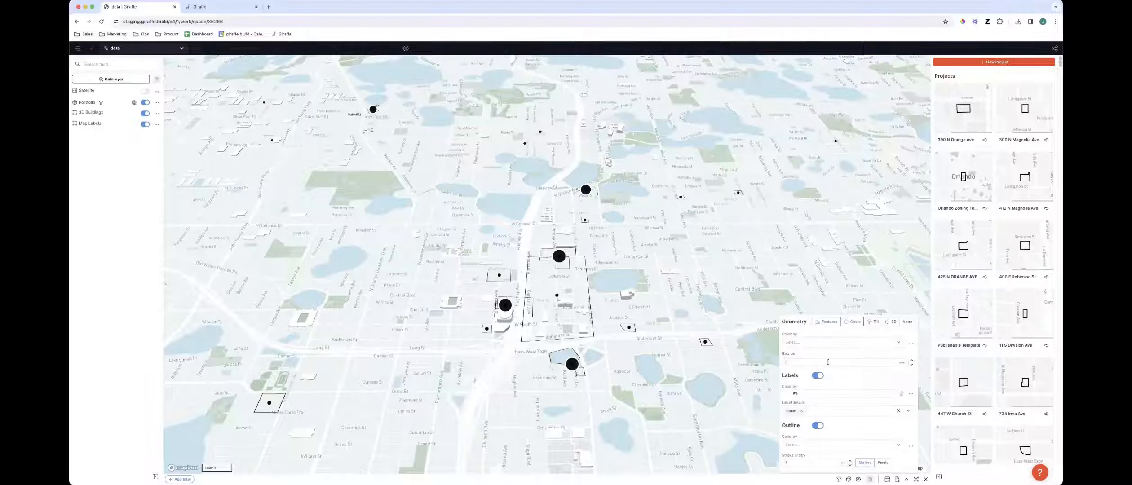
click(829, 322)
Examine the project outlines and labels among the downtown 3D buildings
scroll(564, 314, up, 3)
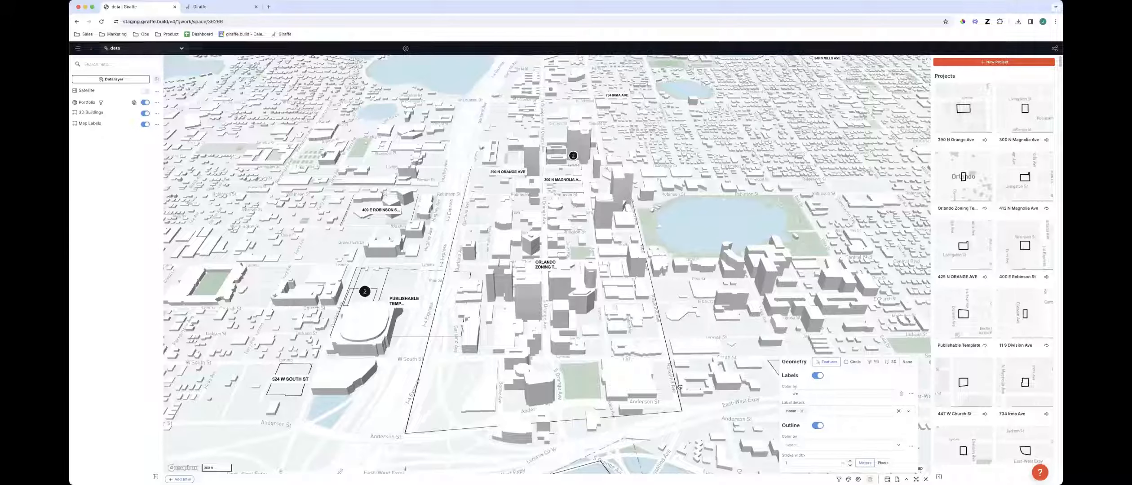
scroll(679, 387, down, 5)
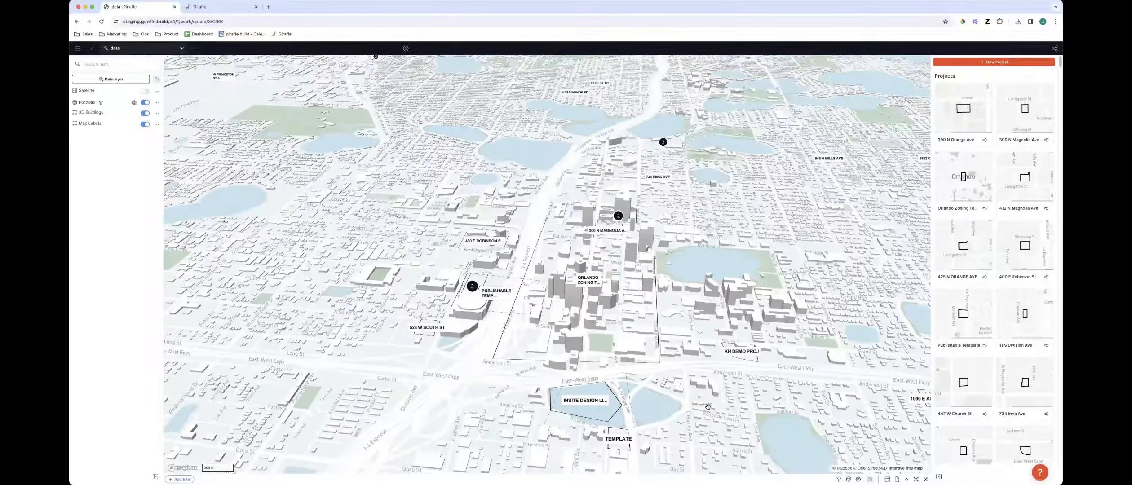
scroll(708, 407, down, 2)
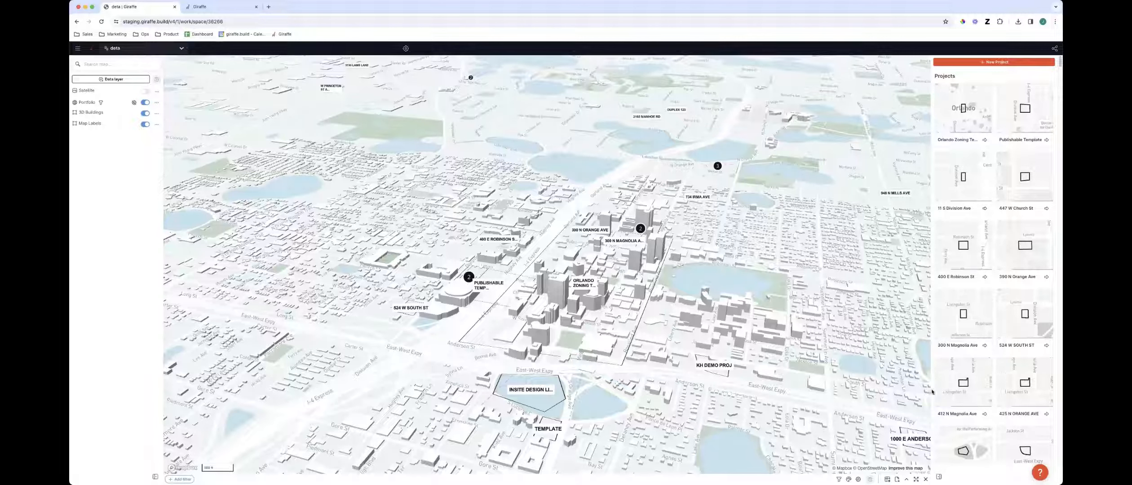
right_drag(392, 432, 453, 438)
right_drag(307, 282, 314, 240)
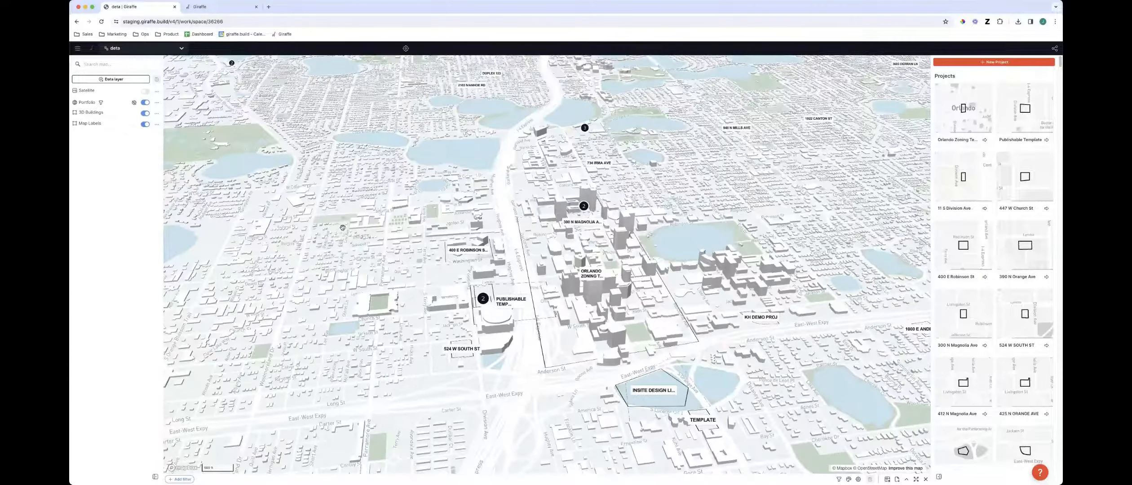